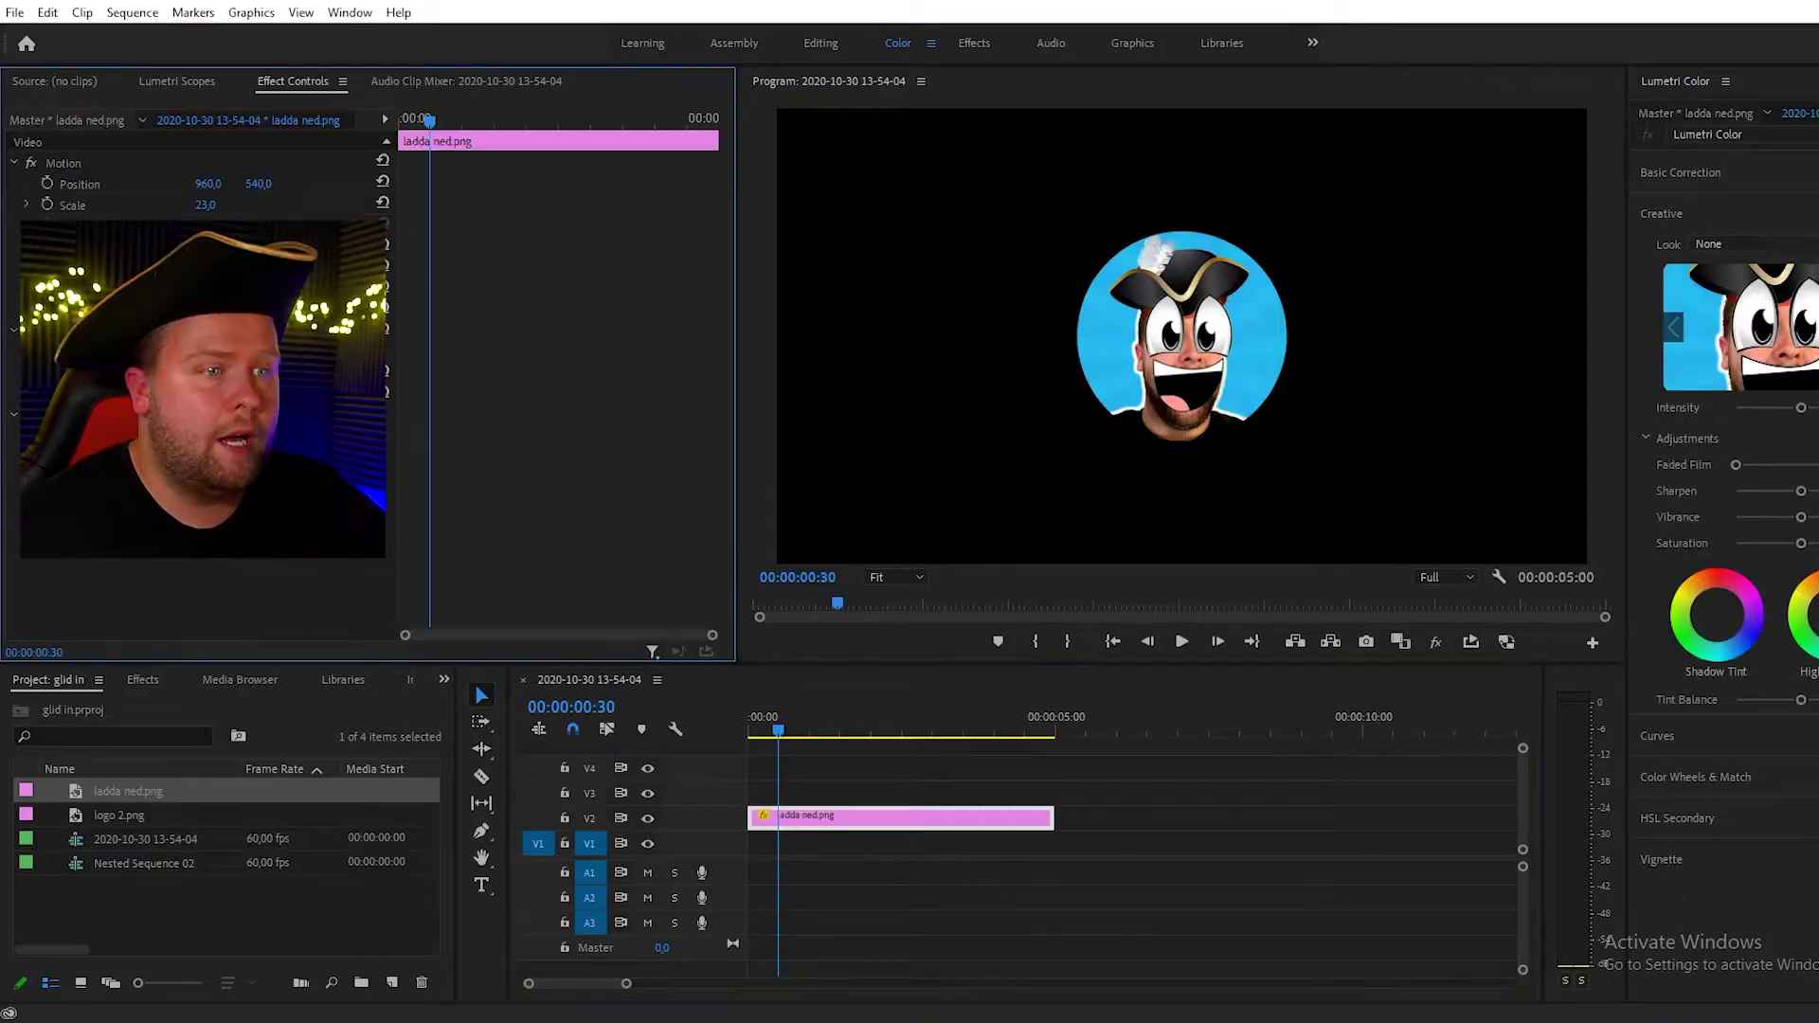
# Step: Create a Position keyframe at about 00:00:01:31 on the ladda ned.png clip and set its value to 1240, 495
pyautogui.click(846, 786)
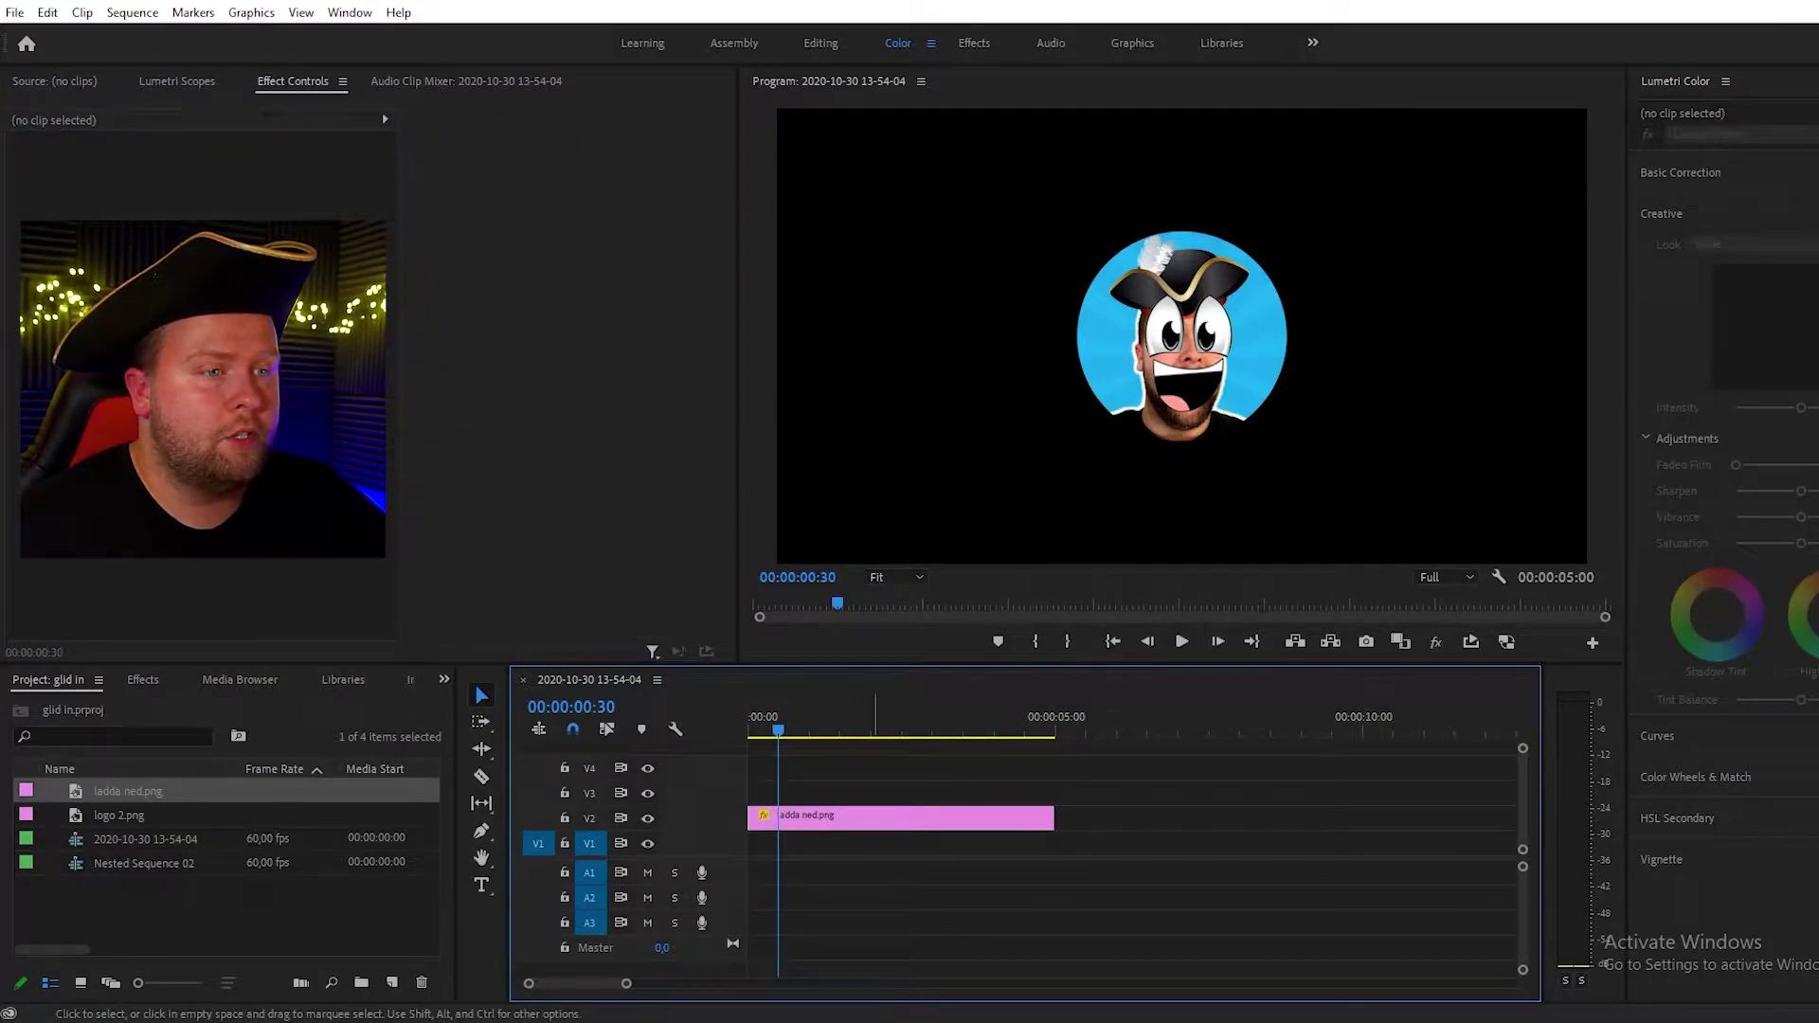
pyautogui.click(882, 816)
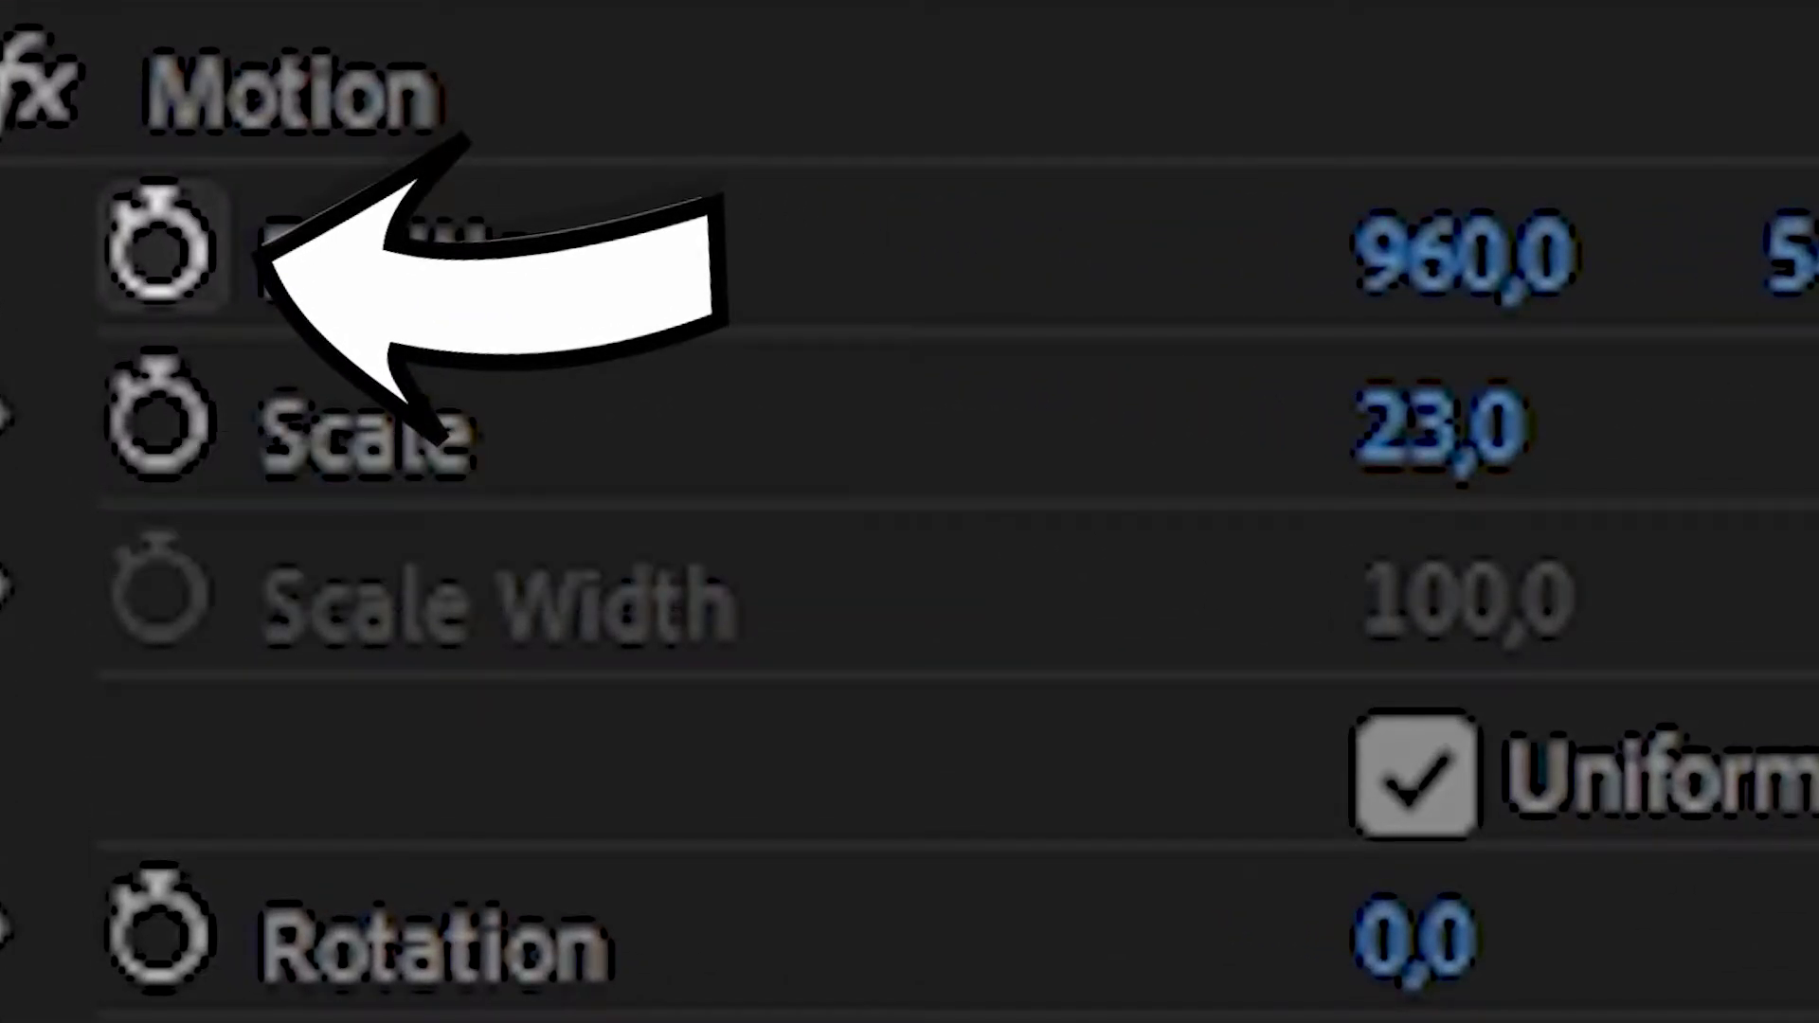
pyautogui.click(158, 244)
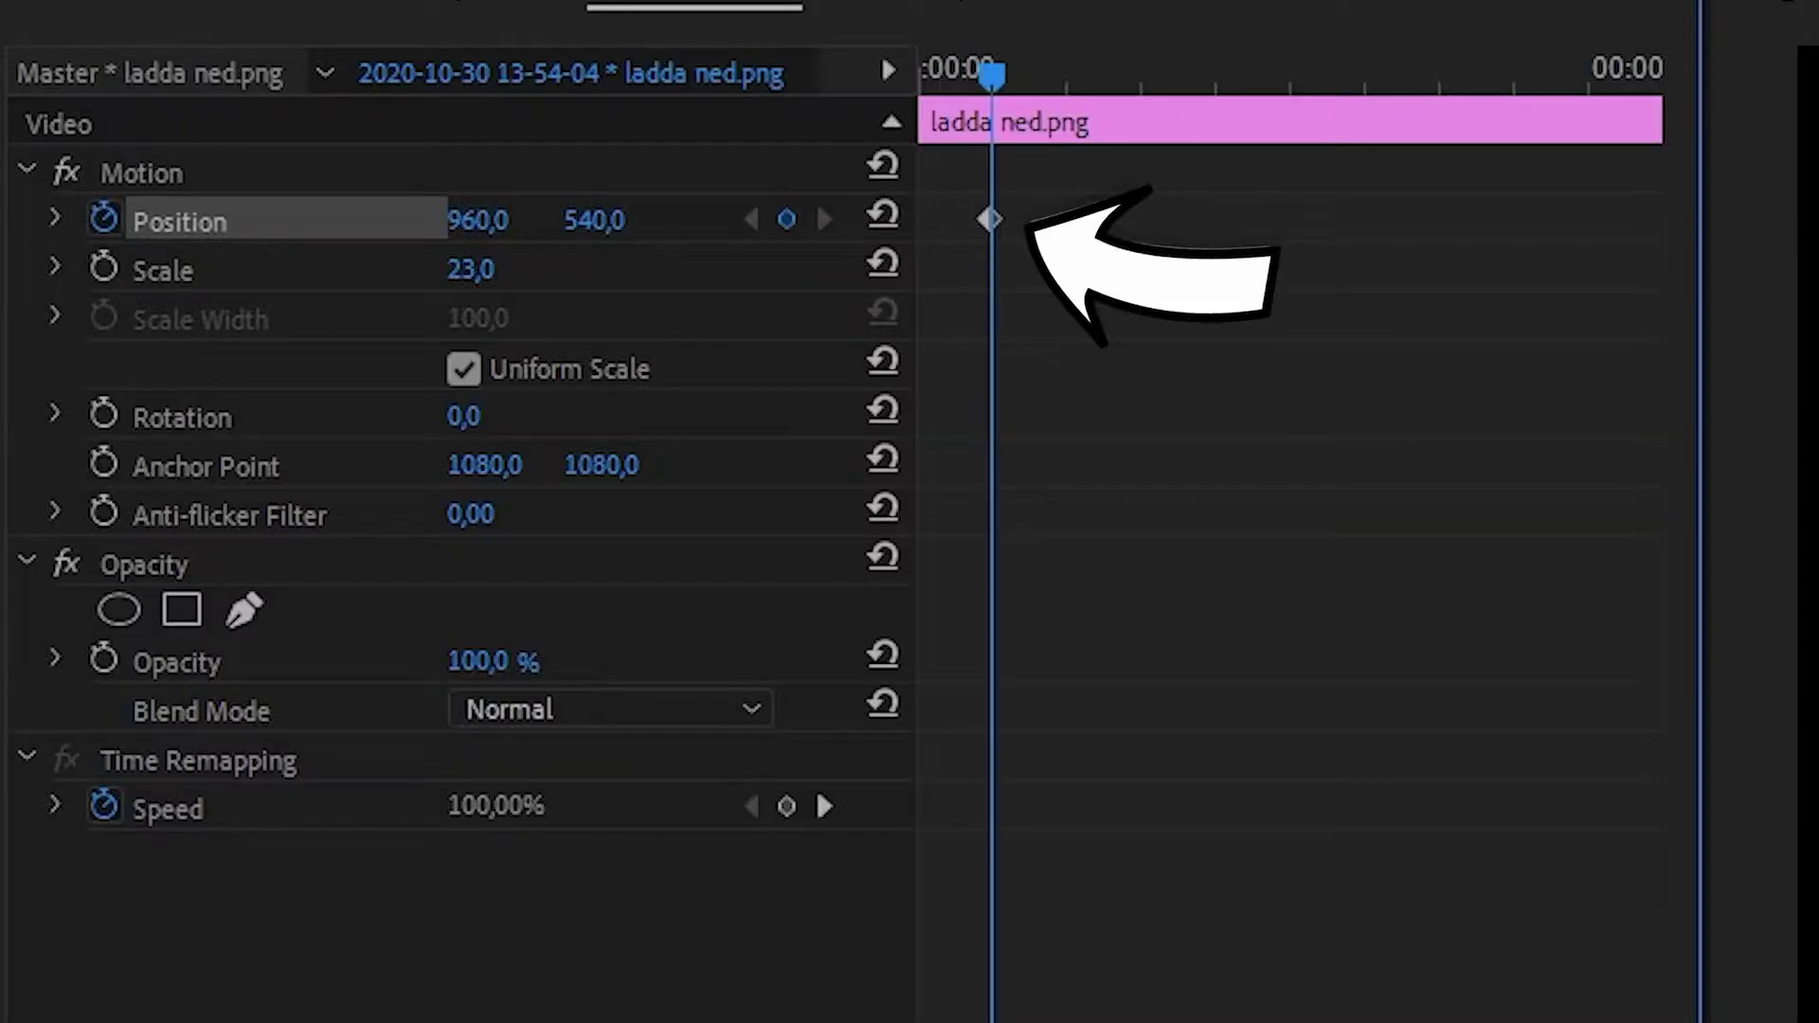
pyautogui.moveTo(990, 219); pyautogui.dragTo(1143, 220)
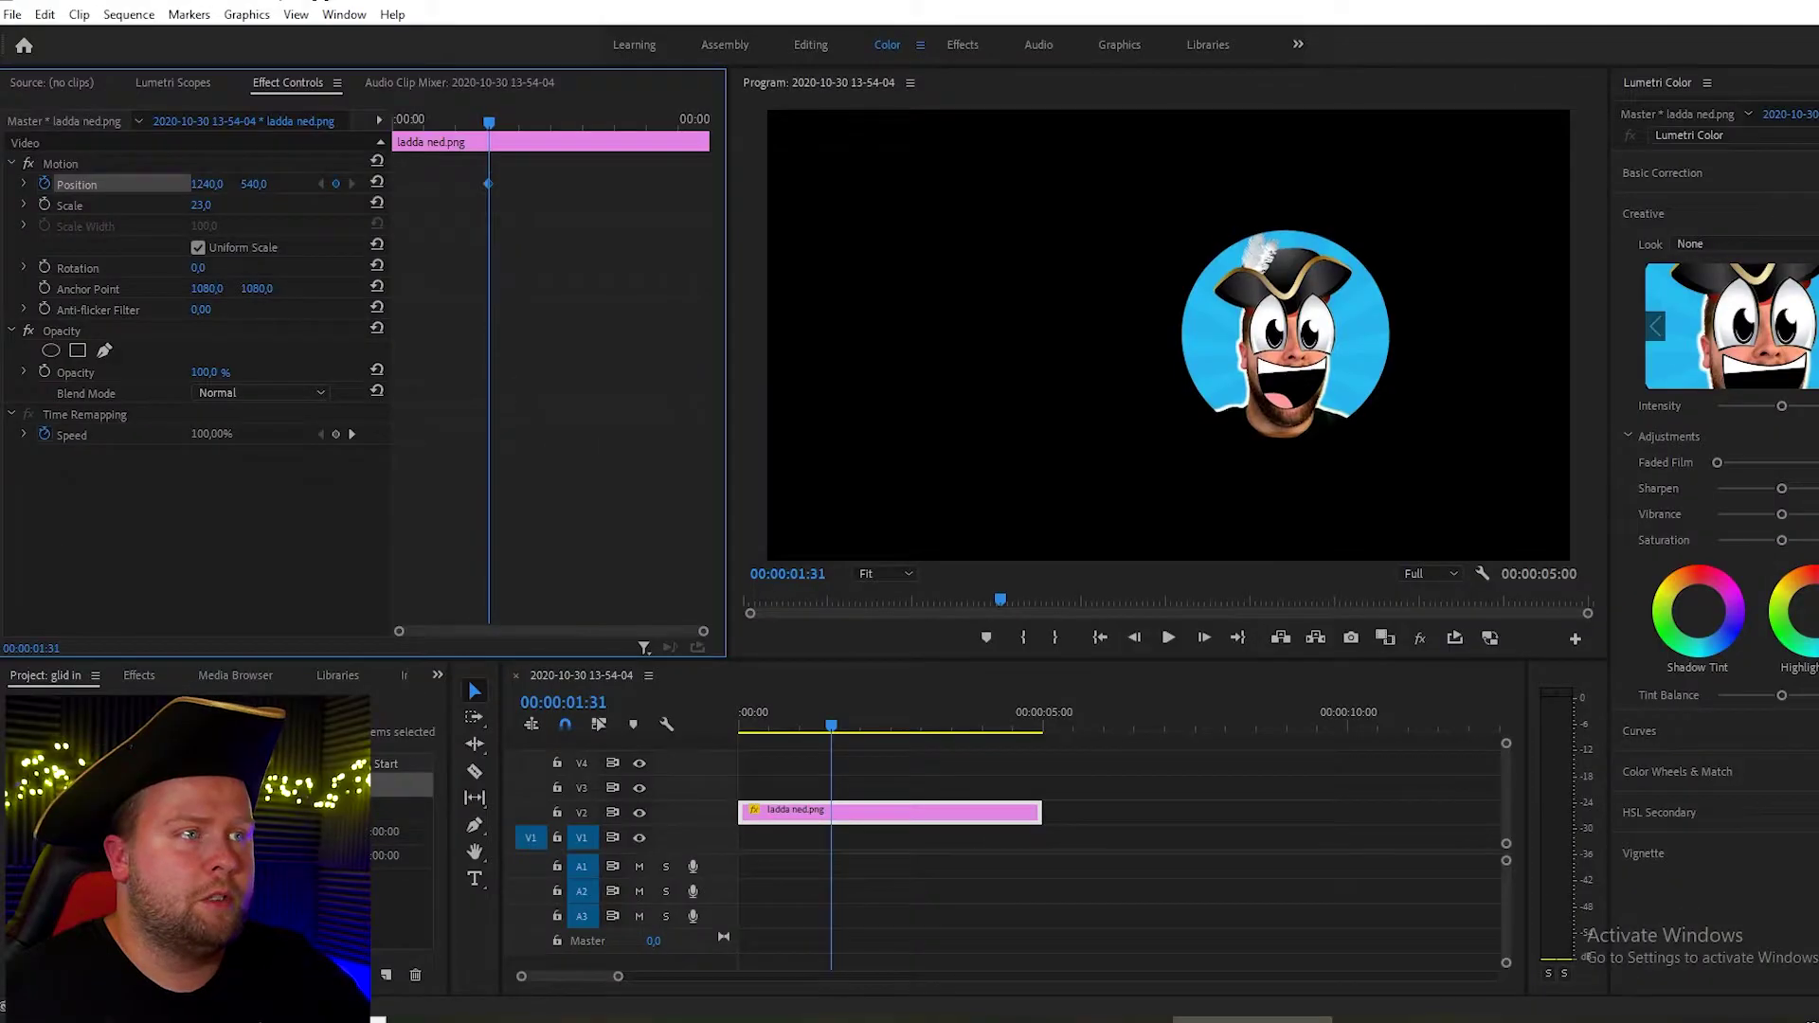
pyautogui.moveTo(594, 220); pyautogui.dragTo(494, 220)
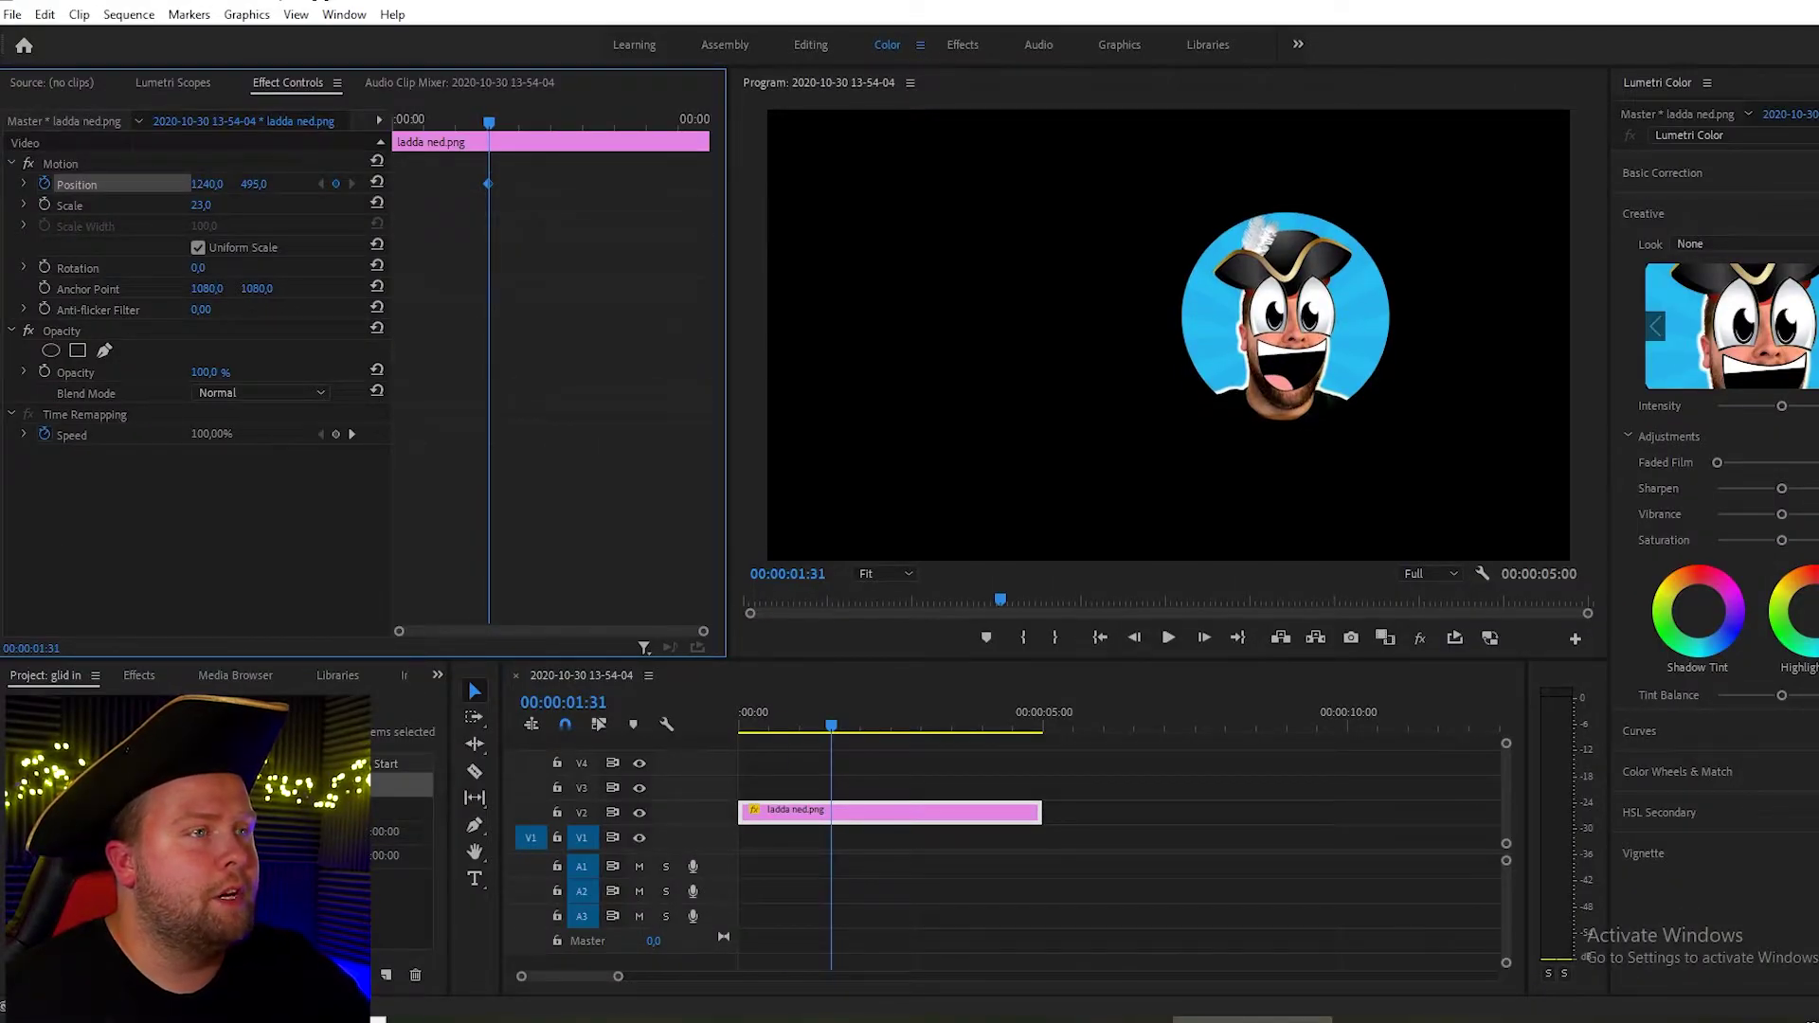
# Step: Add an off-screen Position keyframe of 2181, 385 near the clip's start and preview the slide-in from the beginning
pyautogui.click(439, 122)
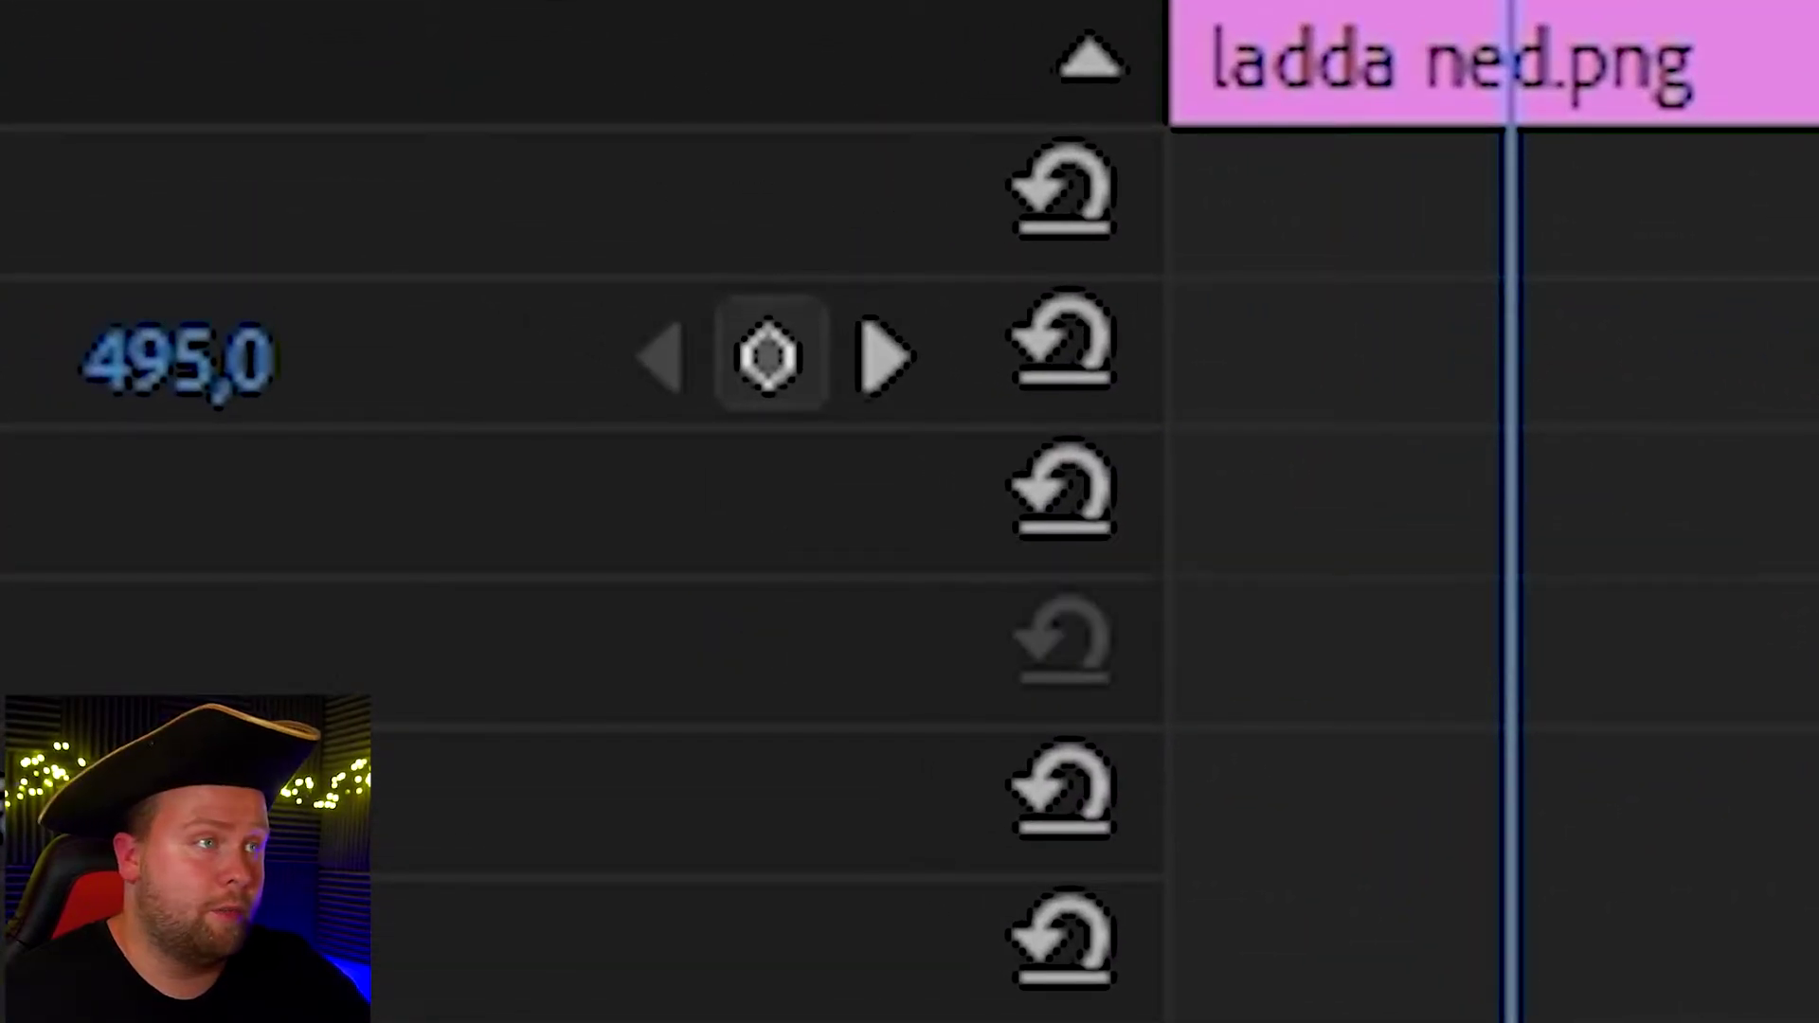
pyautogui.click(767, 355)
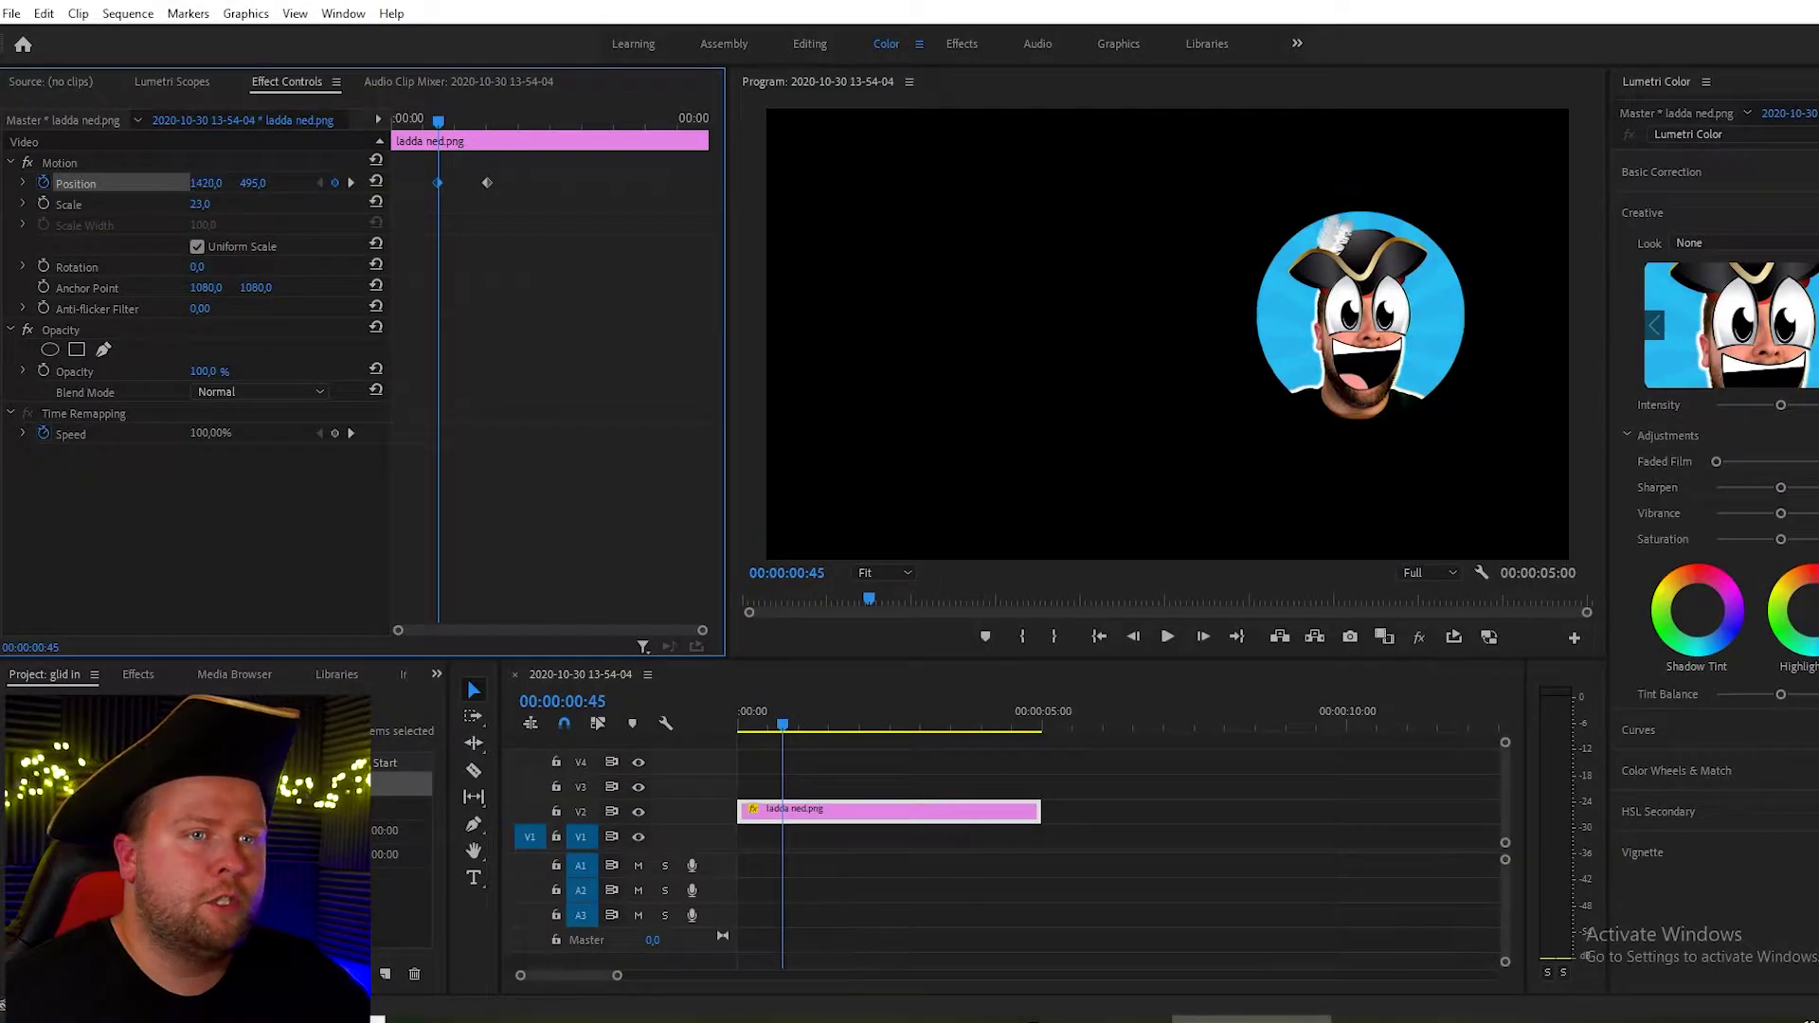
pyautogui.moveTo(206, 182); pyautogui.dragTo(916, 182)
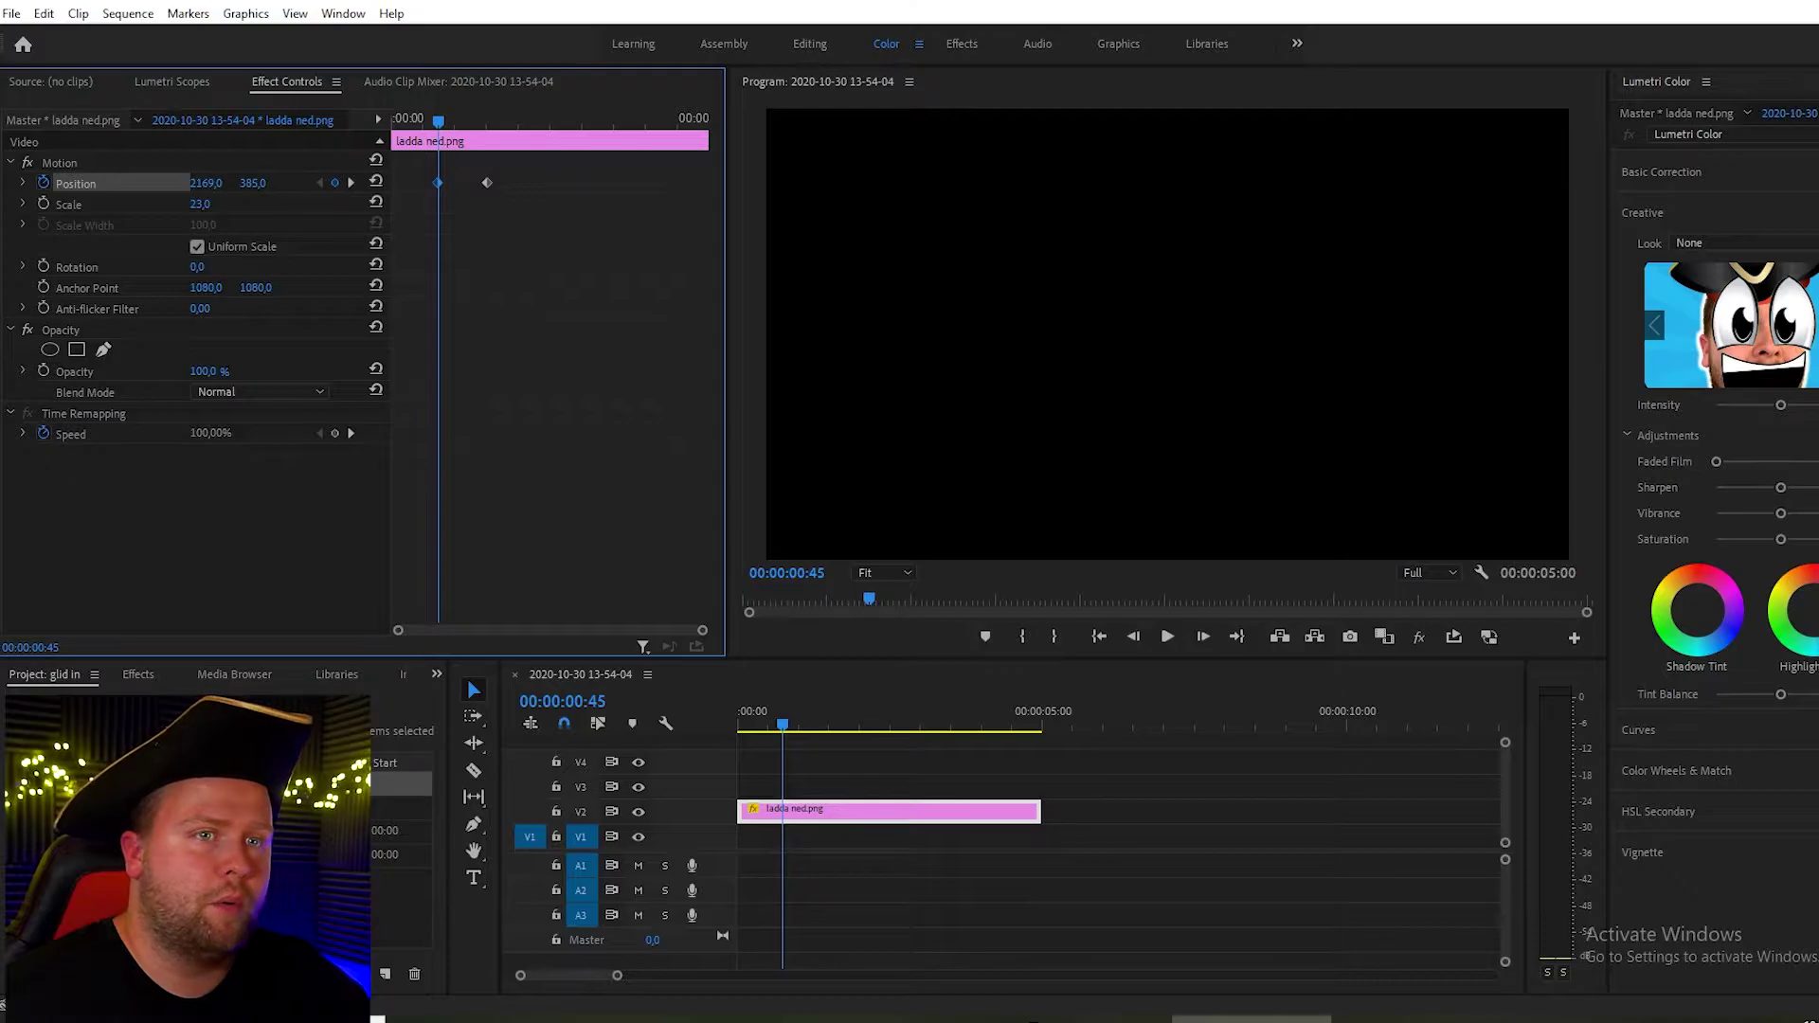
pyautogui.moveTo(438, 121)
pyautogui.mouseDown()
pyautogui.moveTo(410, 122)
pyautogui.moveTo(500, 121)
pyautogui.moveTo(441, 119)
pyautogui.mouseUp()
pyautogui.click(1167, 637)
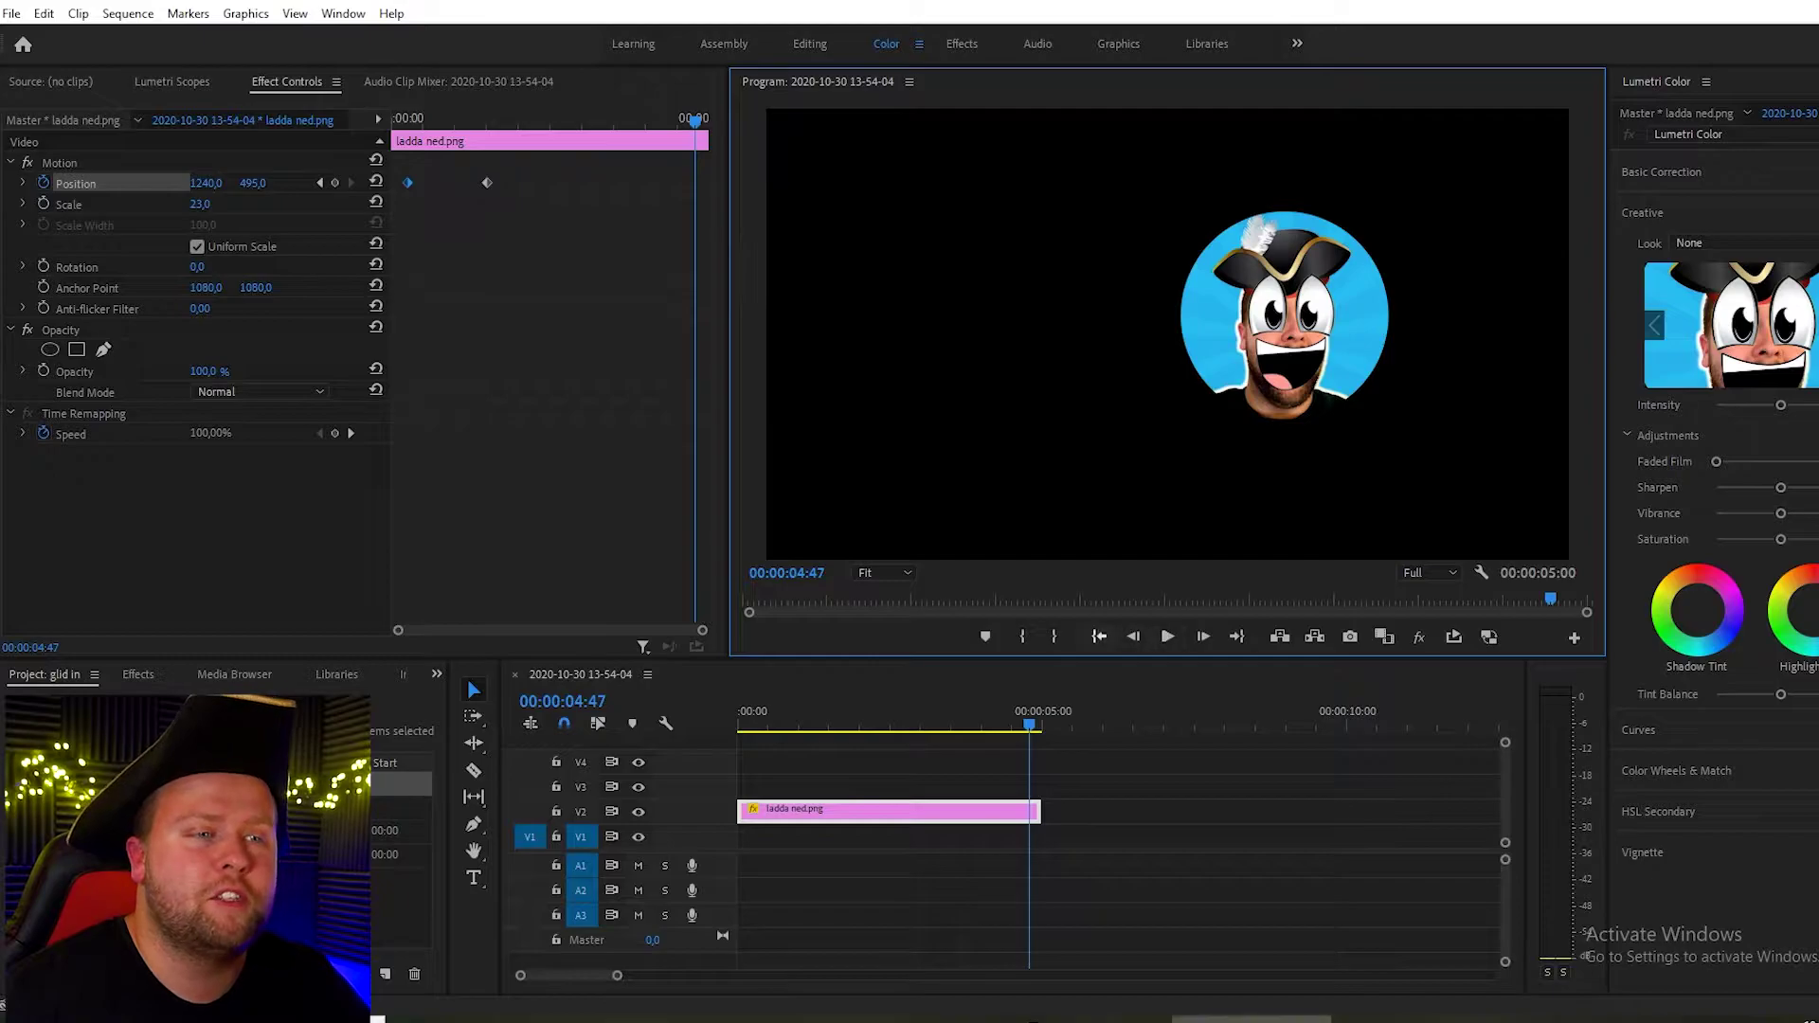
pyautogui.click(1099, 636)
pyautogui.hotkey('shift', '3')
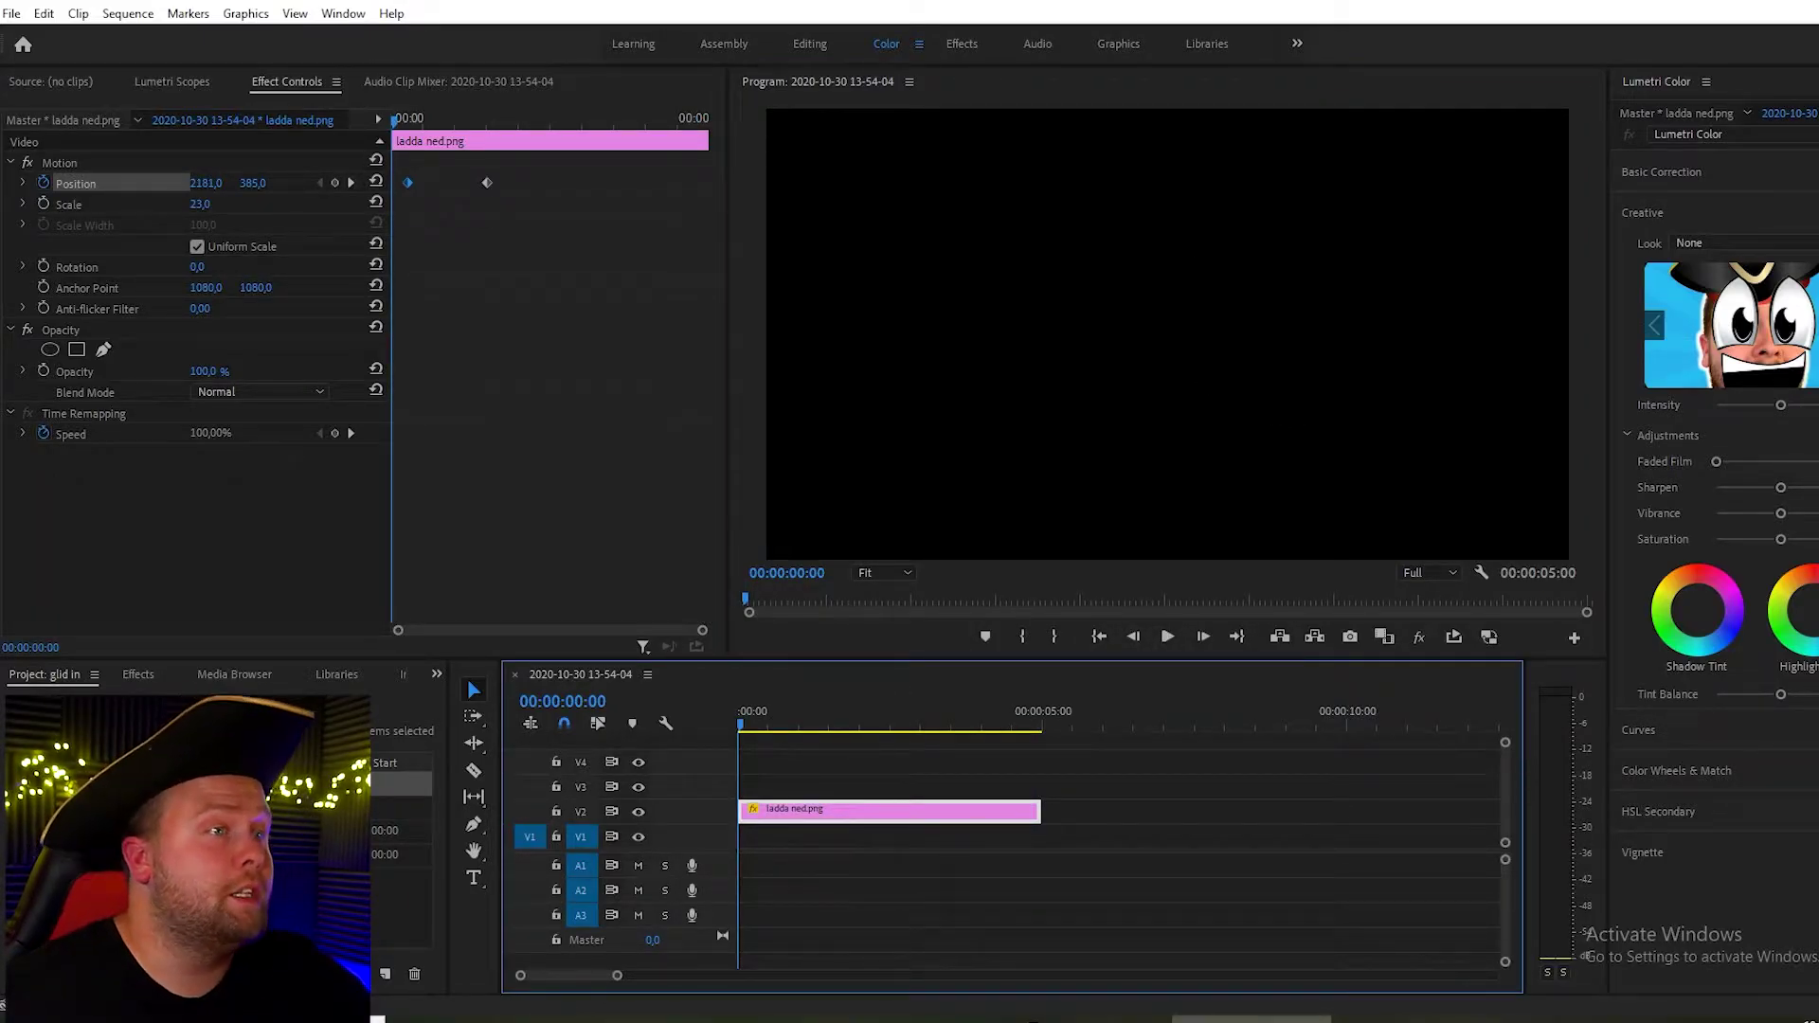
# Step: Set the first Position keyframe's temporal interpolation to Ease Out and play the animation
pyautogui.rightClick(408, 182)
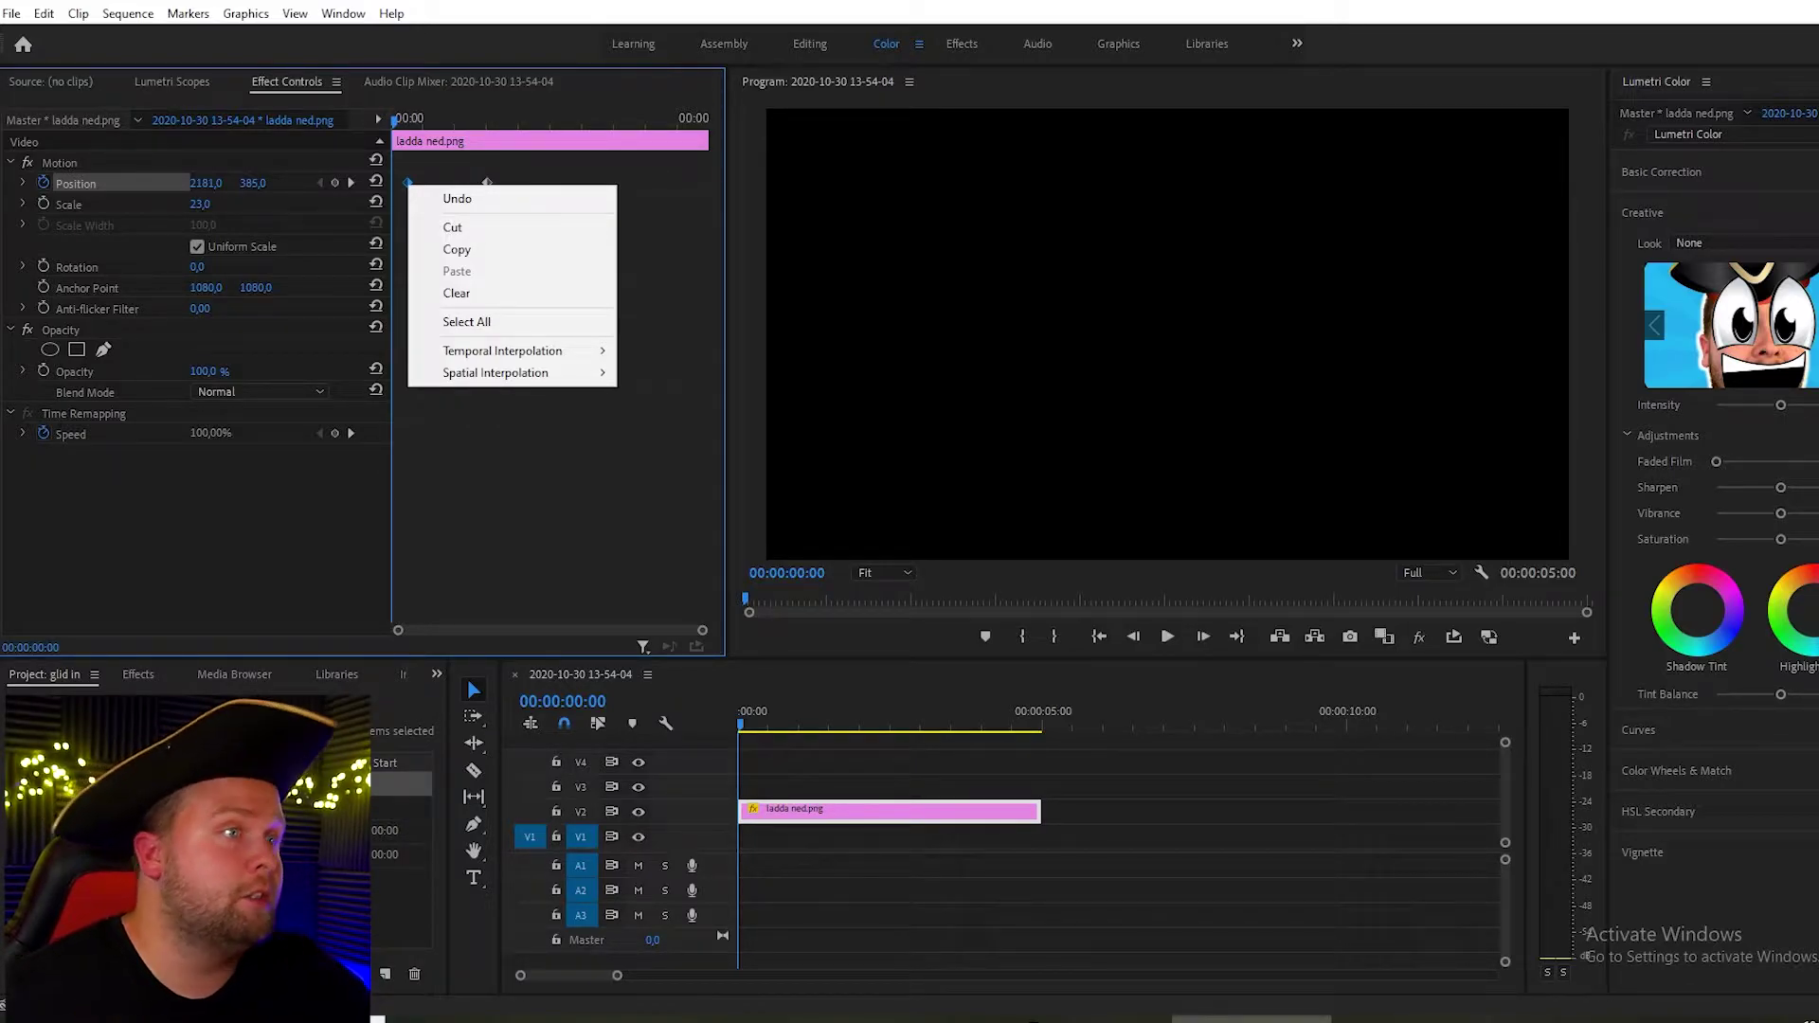
pyautogui.moveTo(502, 350)
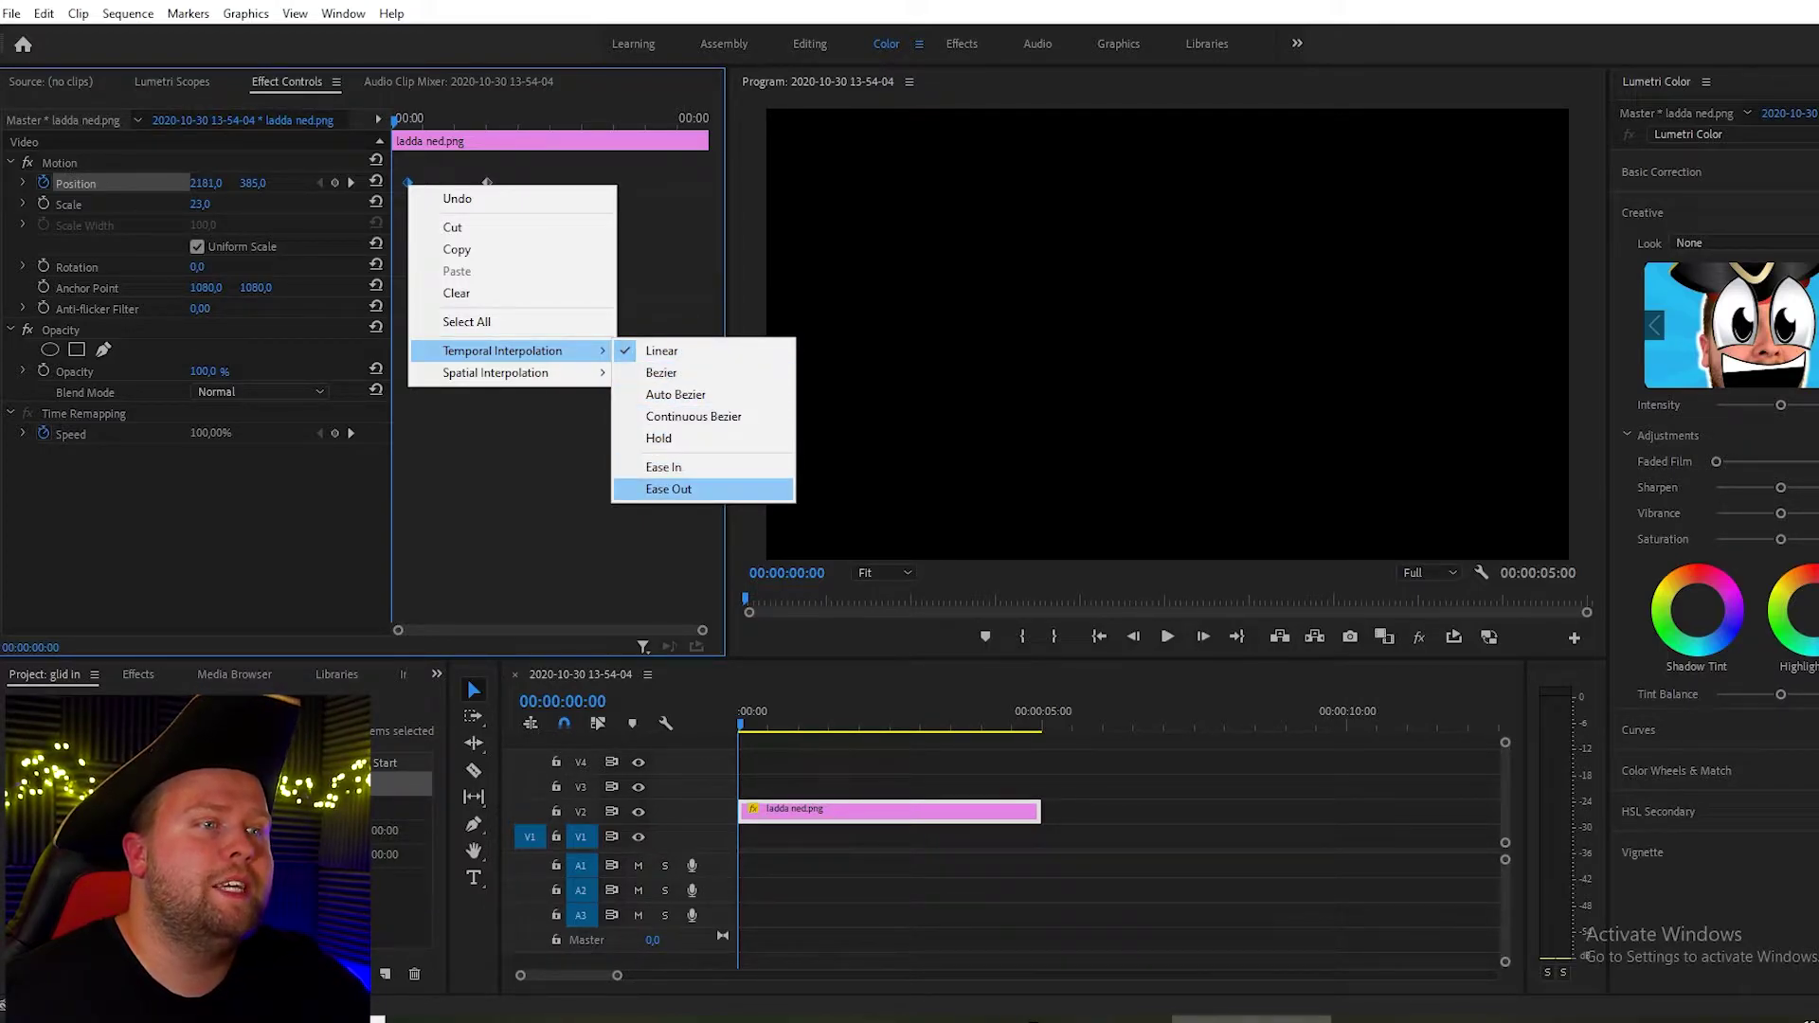
pyautogui.click(668, 489)
pyautogui.press('space')
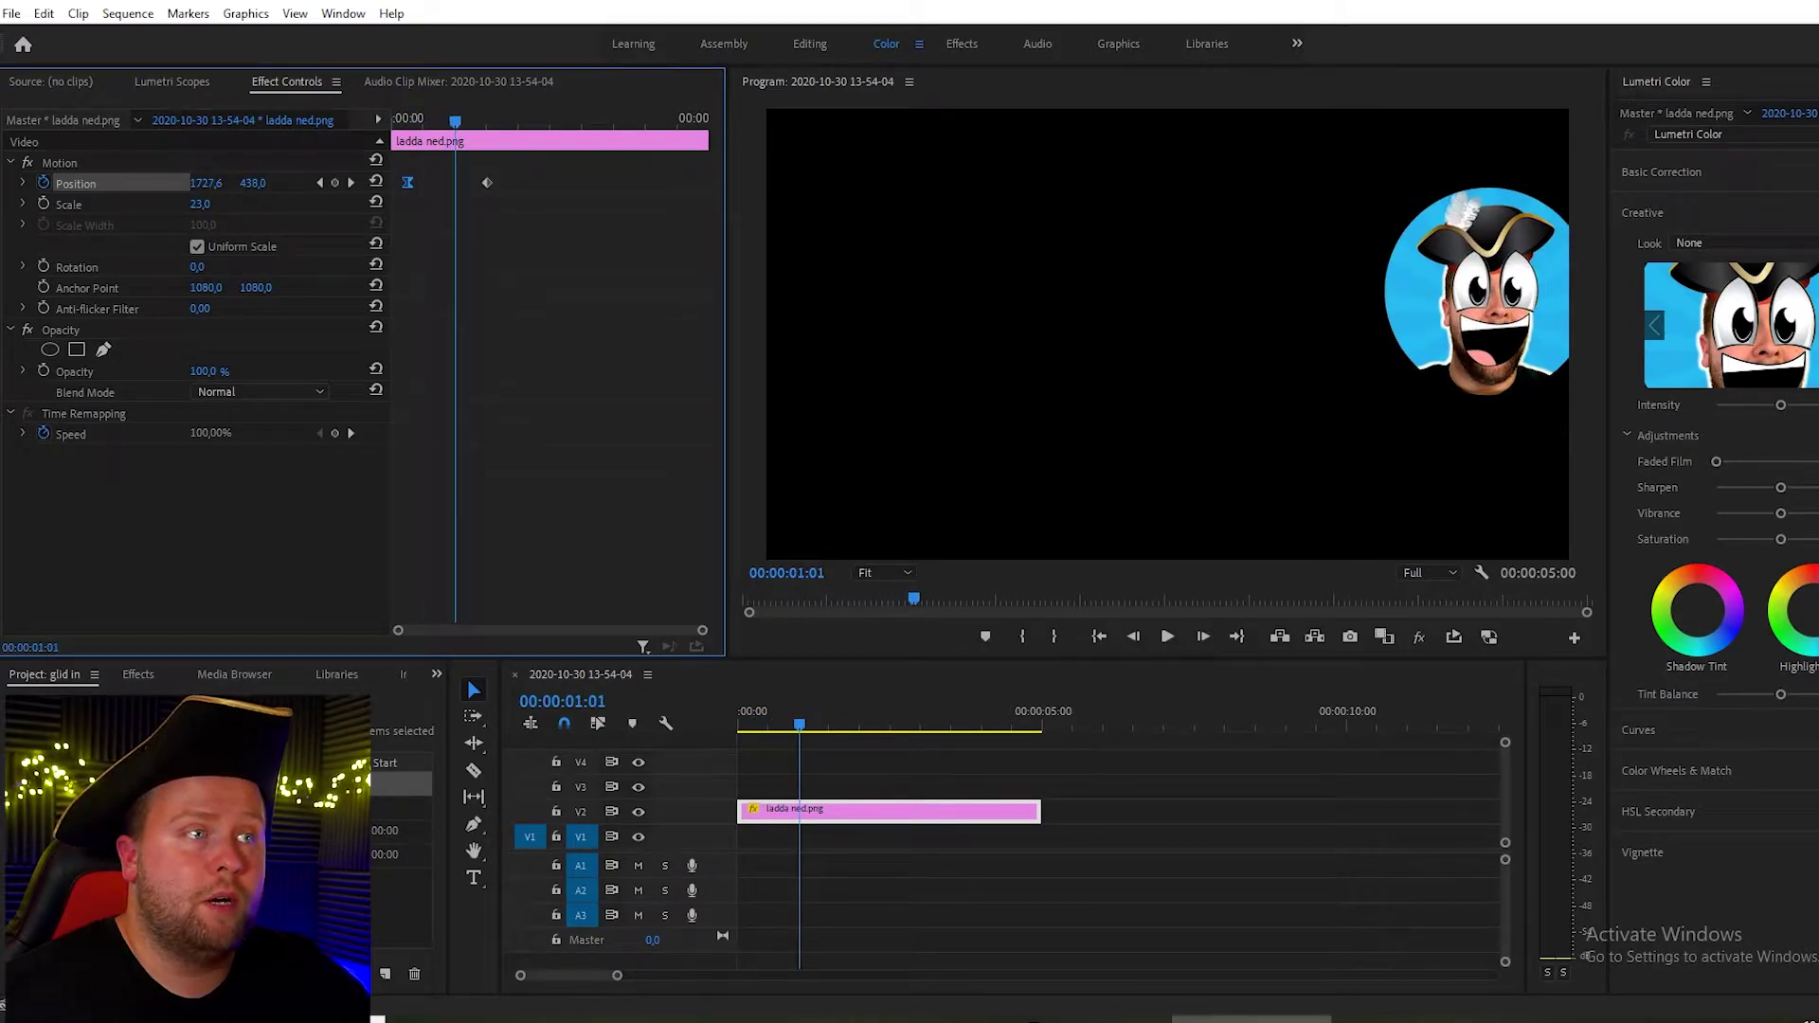
# Step: Set the second Position keyframe's temporal interpolation to Ease In and replay the slide-in
pyautogui.rightClick(486, 182)
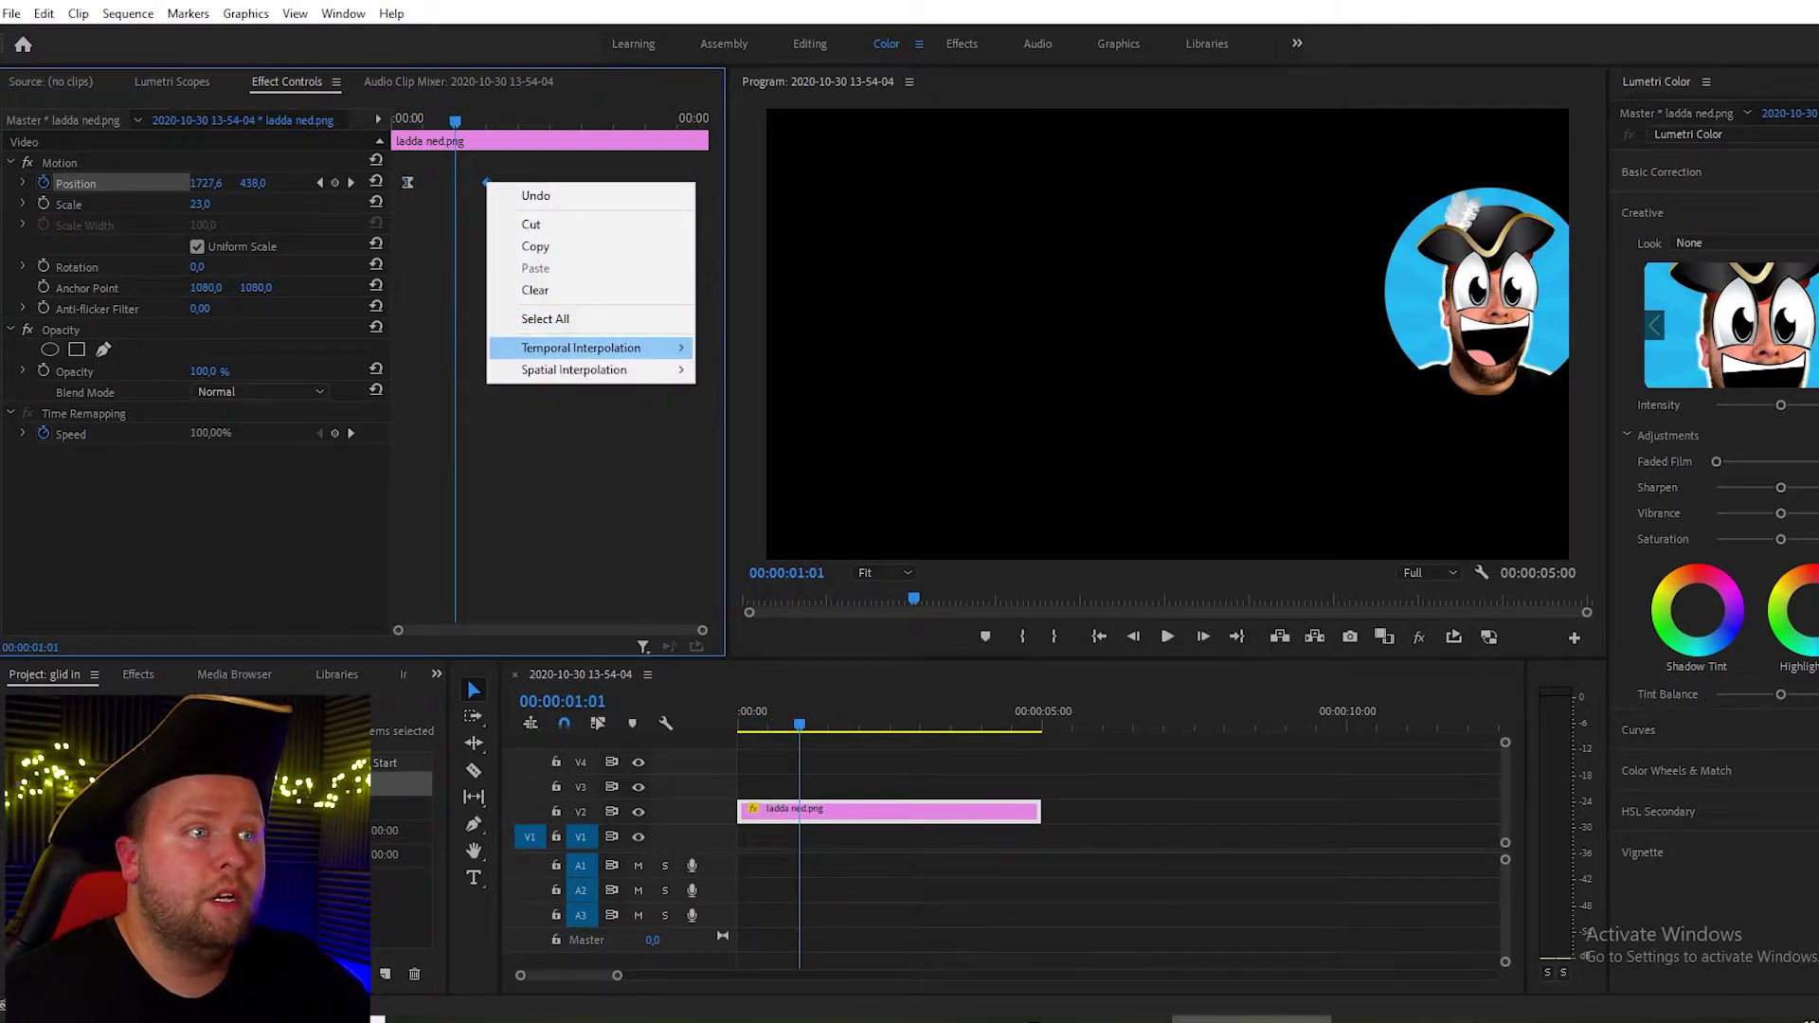
pyautogui.moveTo(580, 348)
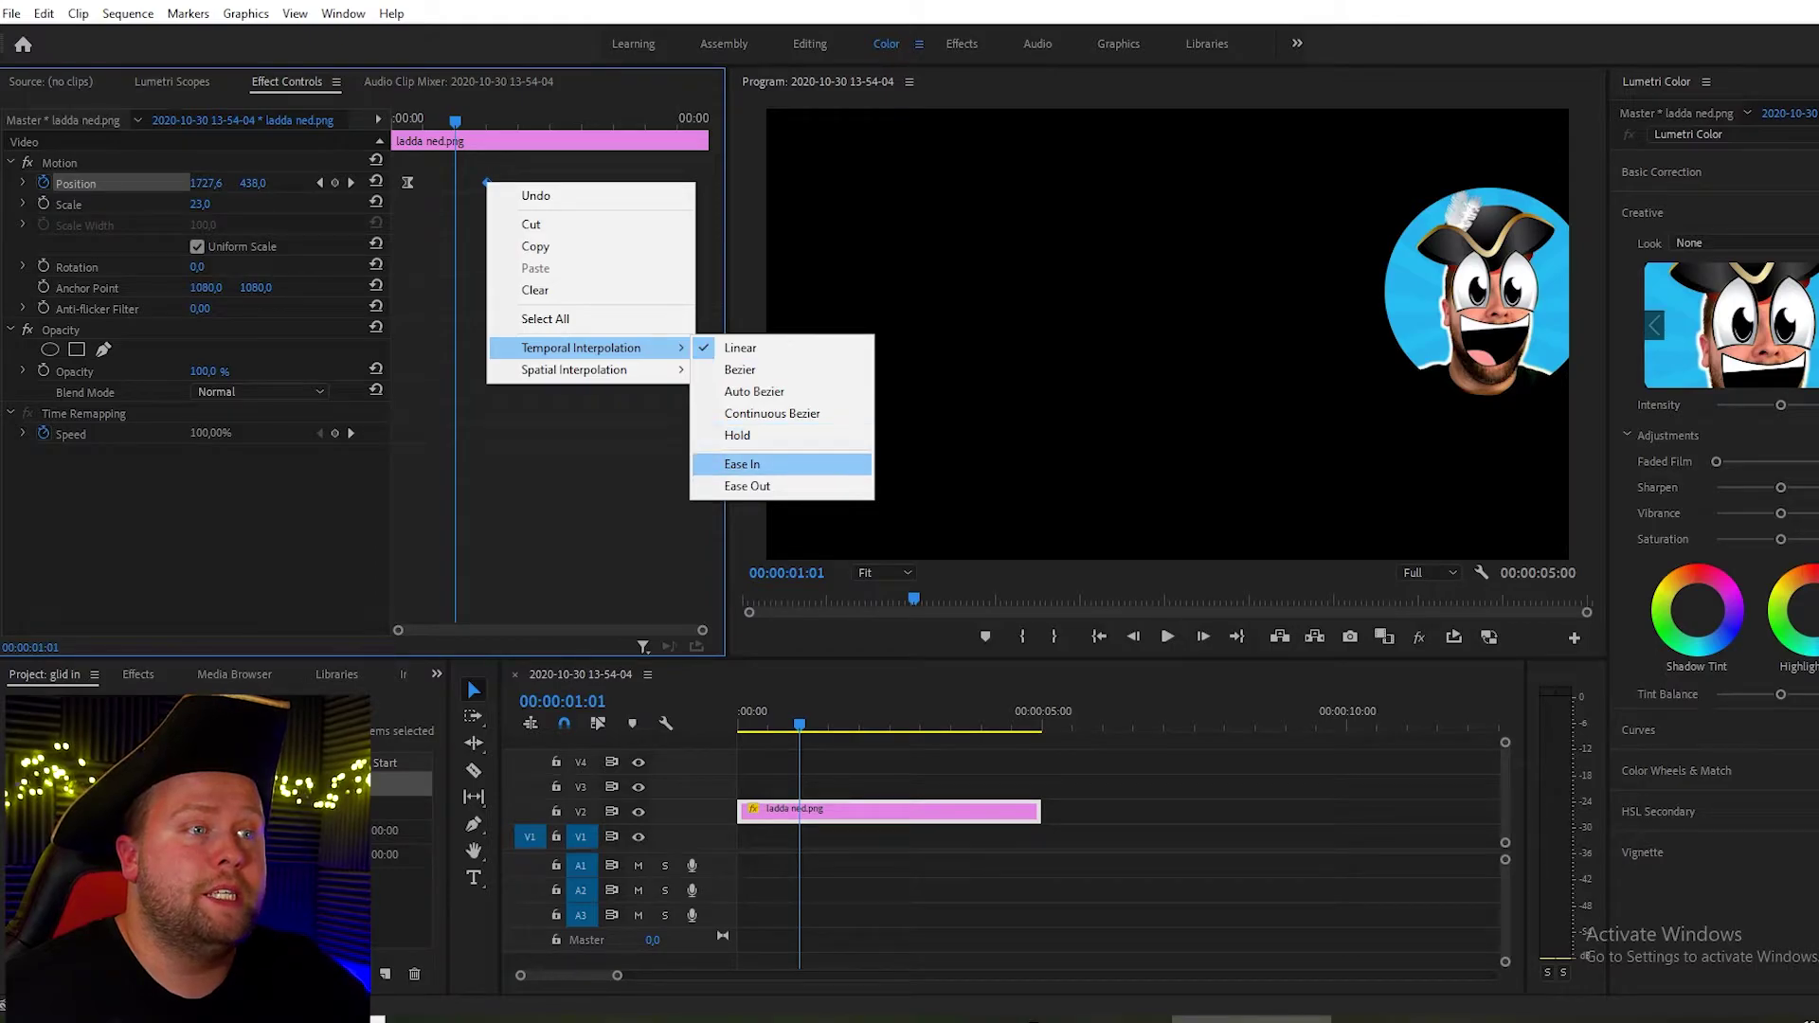
pyautogui.click(742, 464)
pyautogui.click(405, 119)
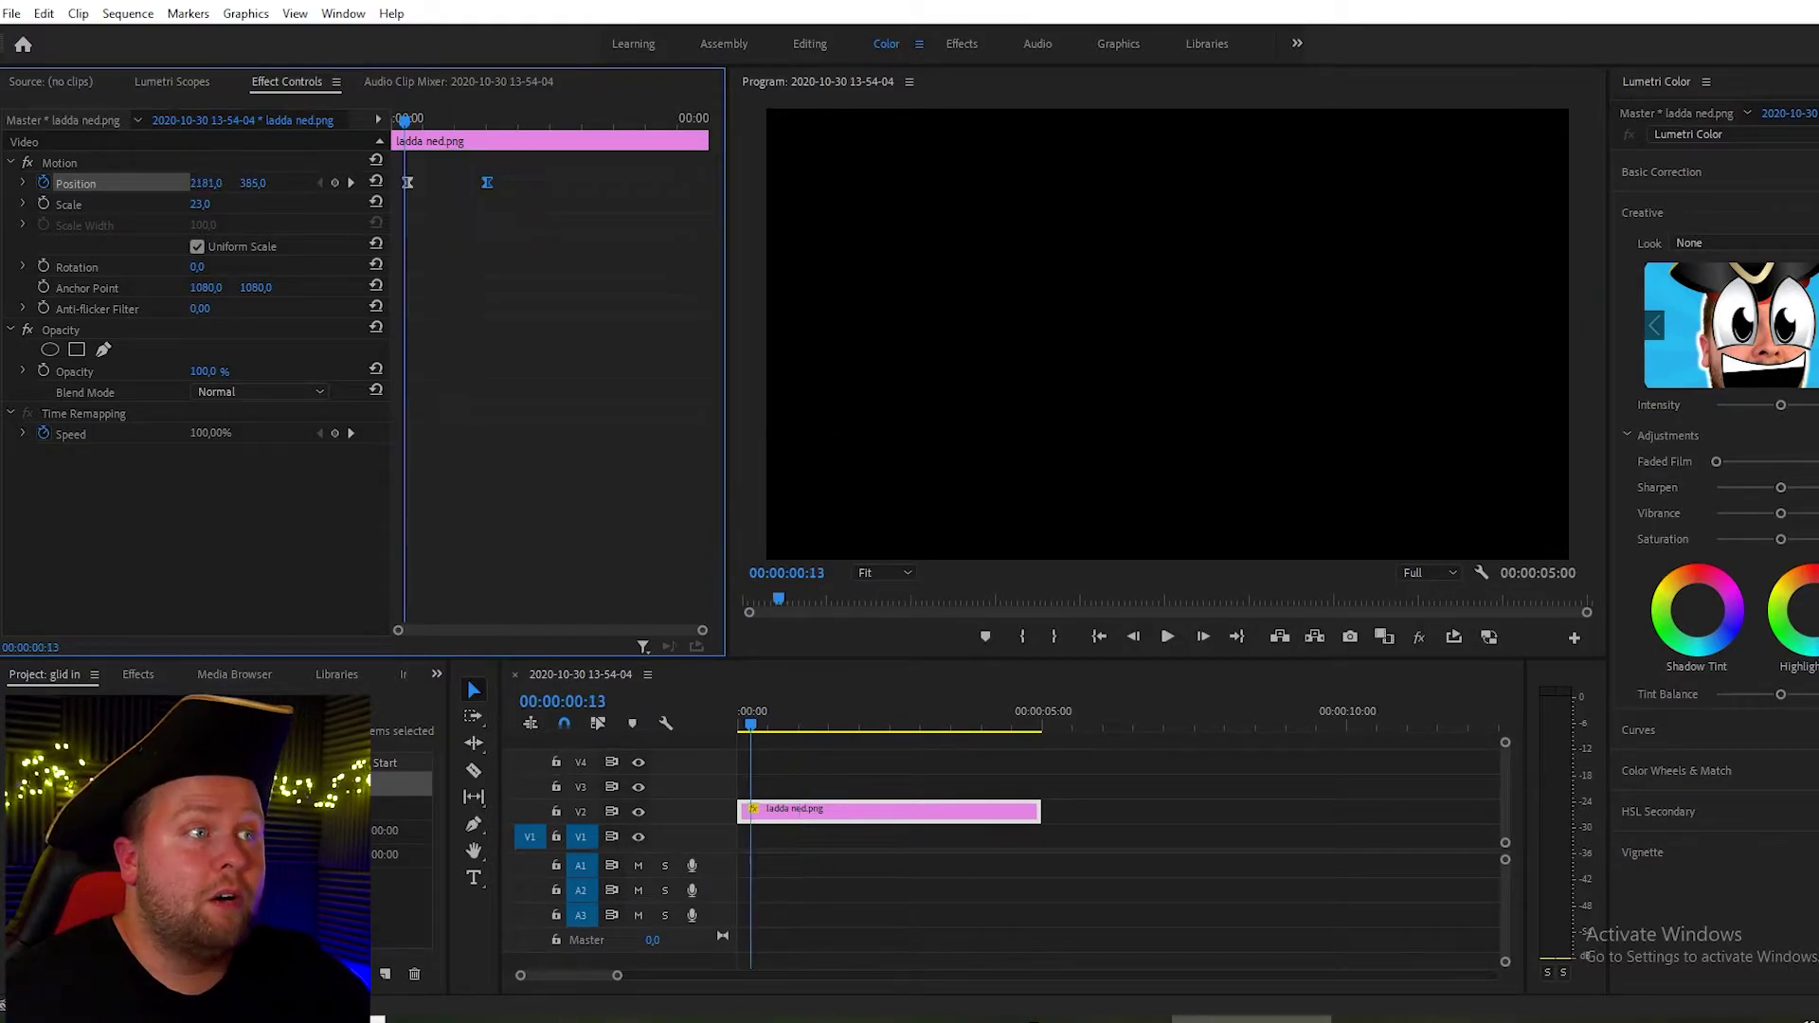
pyautogui.press('space')
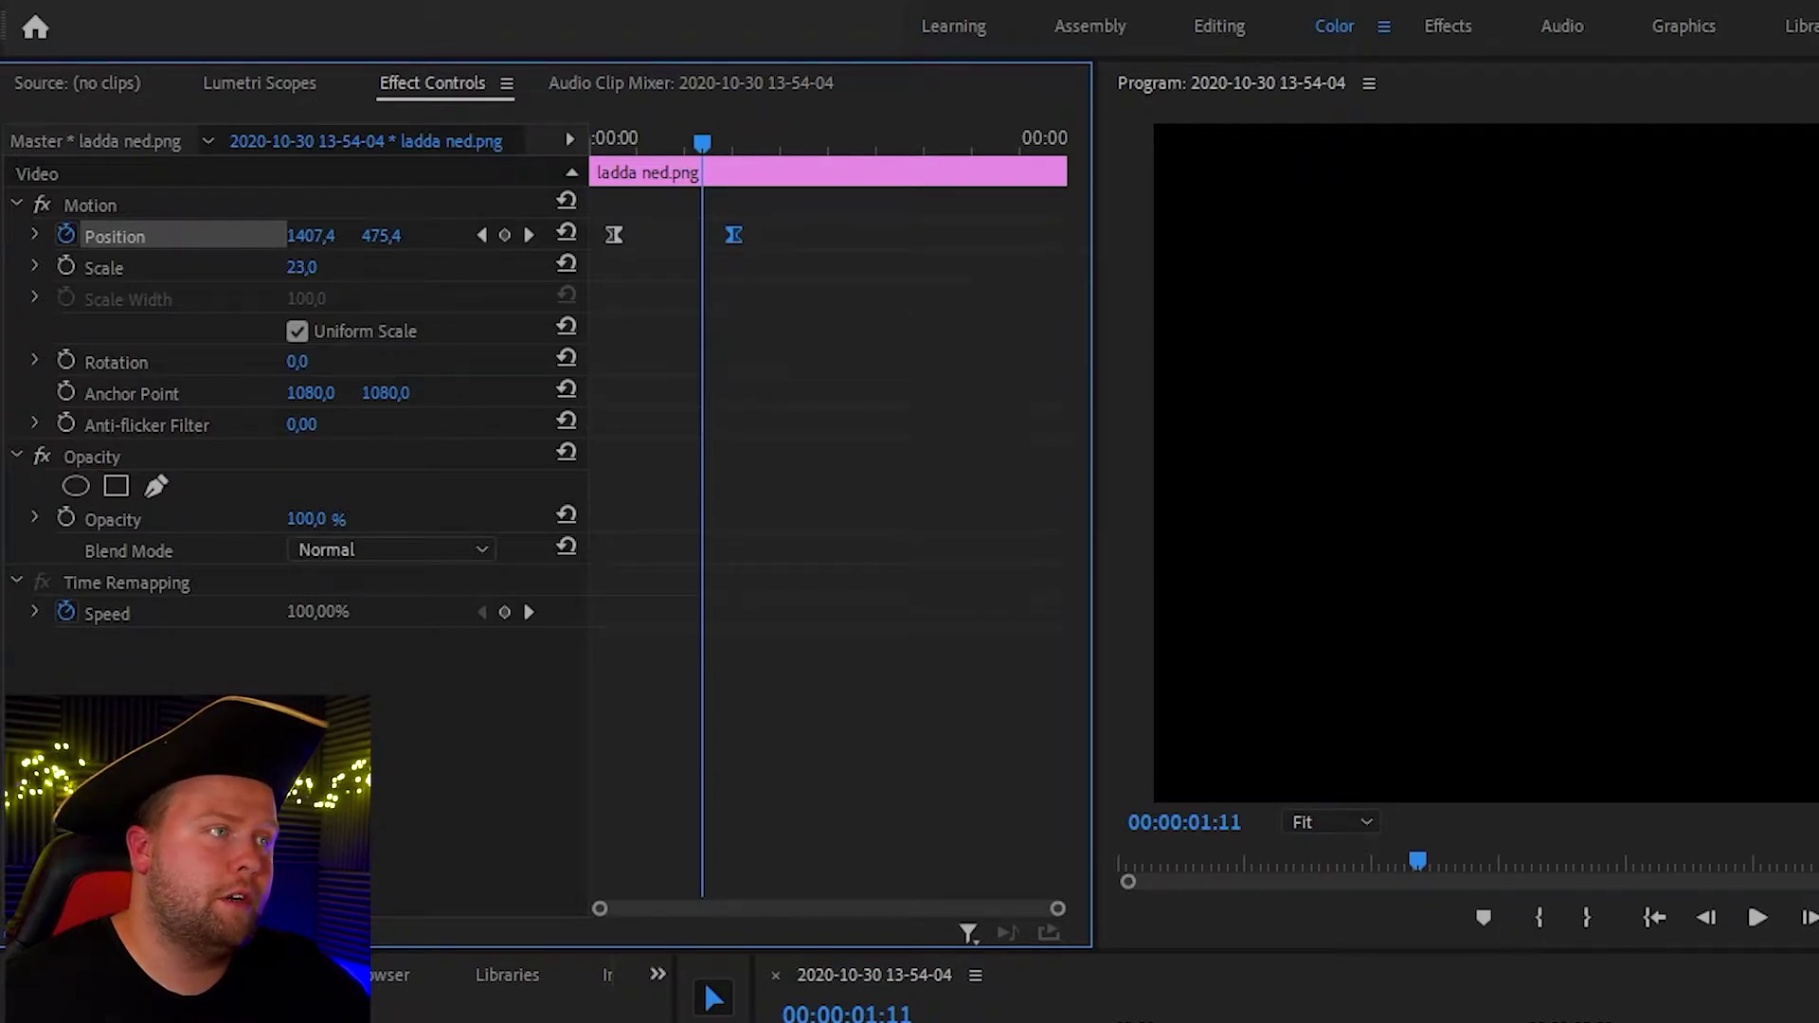
# Step: Expand the Position velocity graph, stretch the end keyframe's handle back to about 00:00:00:47, and preview the motion
pyautogui.click(35, 235)
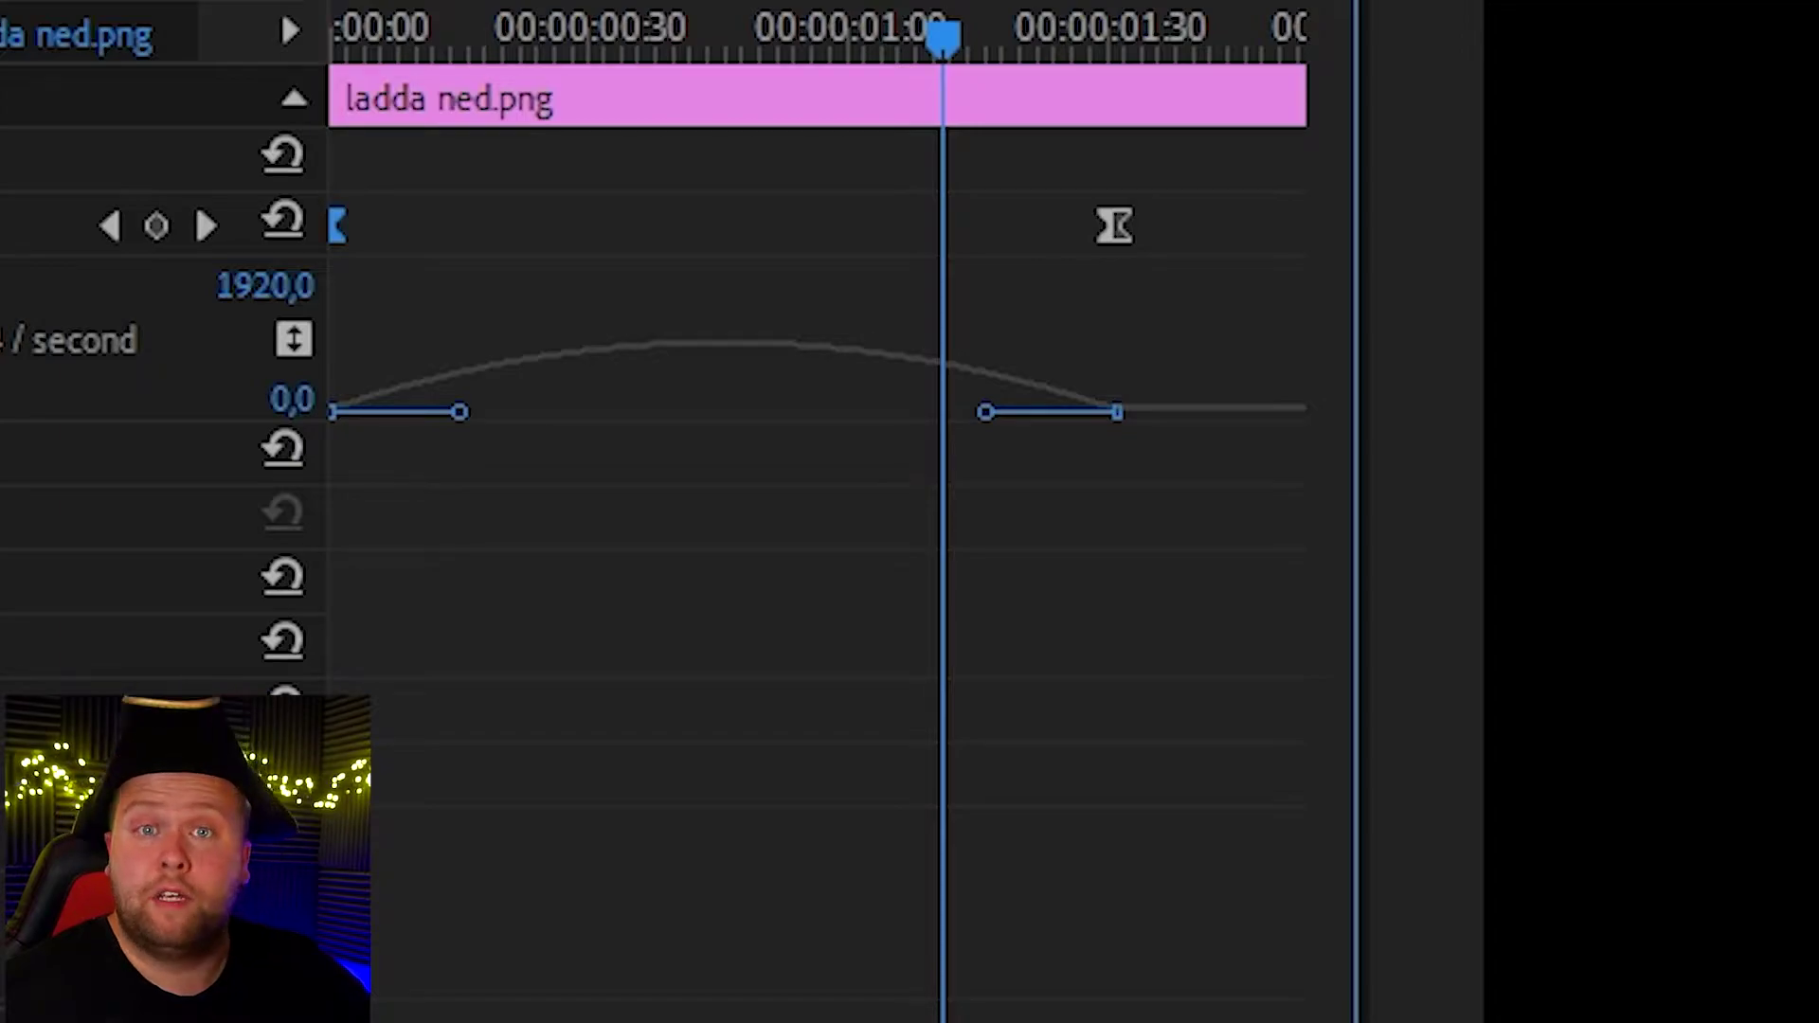
pyautogui.moveTo(985, 412); pyautogui.dragTo(738, 412)
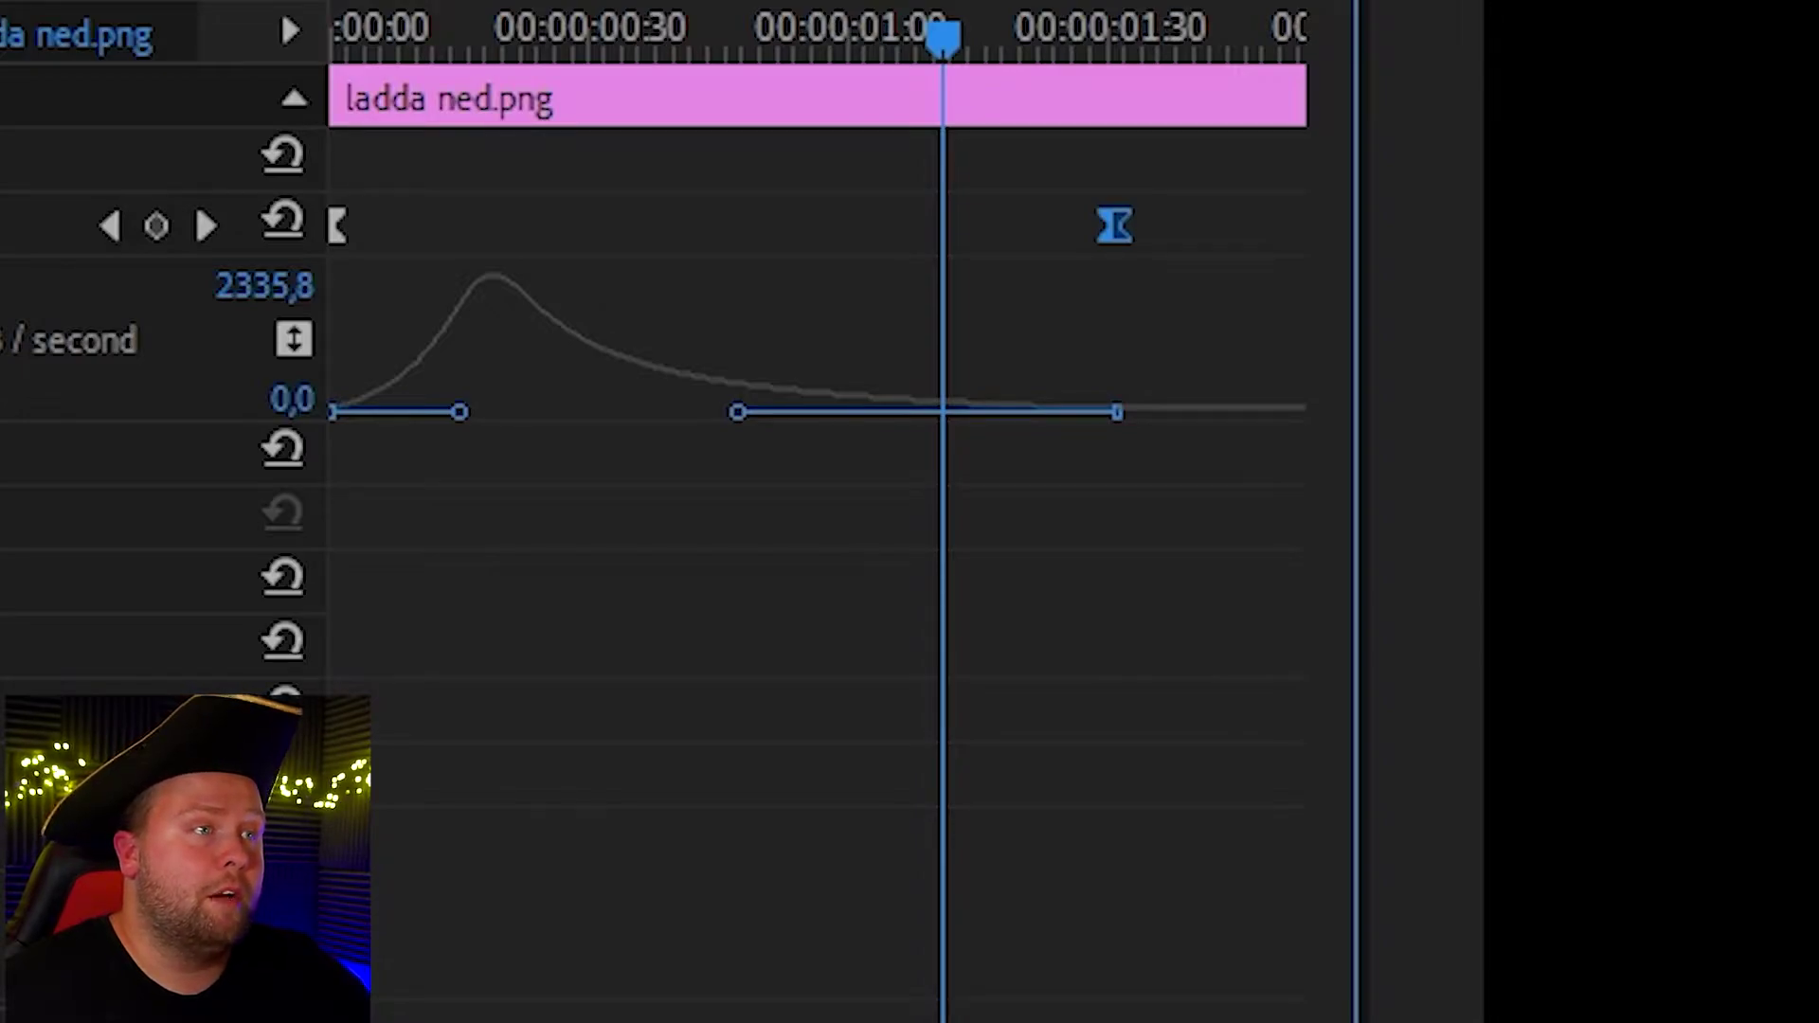
pyautogui.click(492, 38)
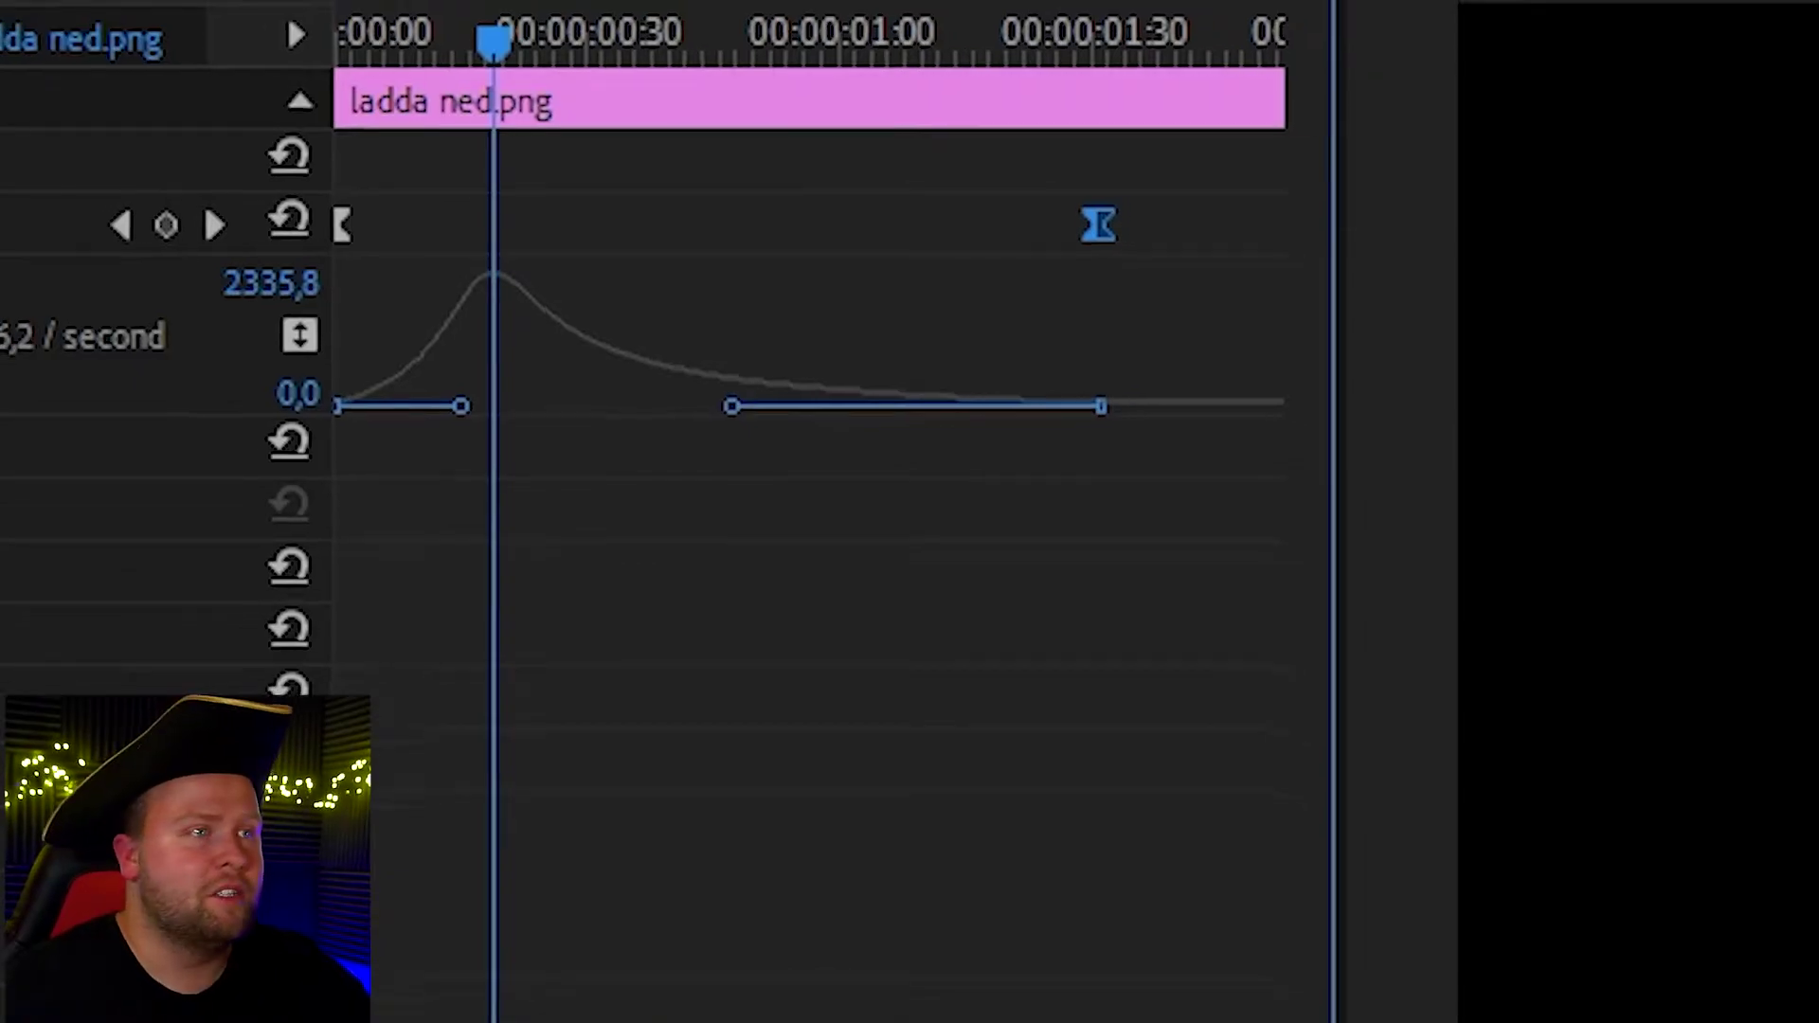
pyautogui.click(1647, 1006)
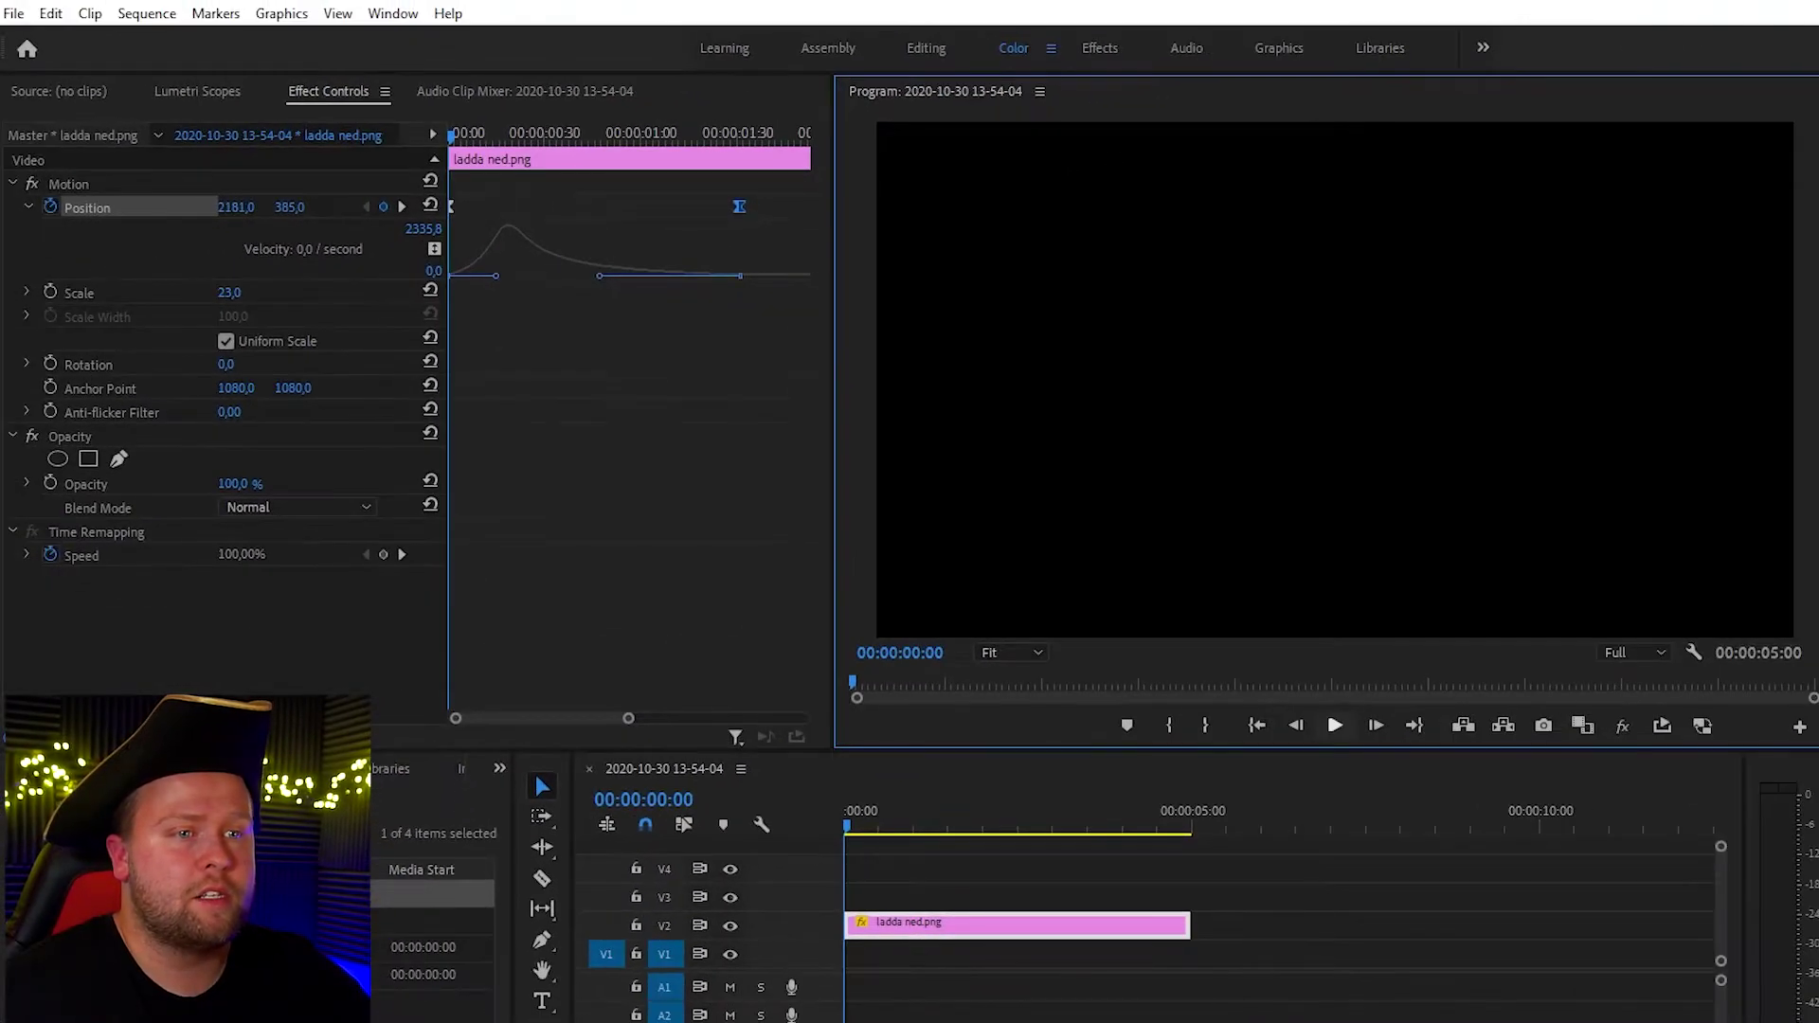
pyautogui.press('space')
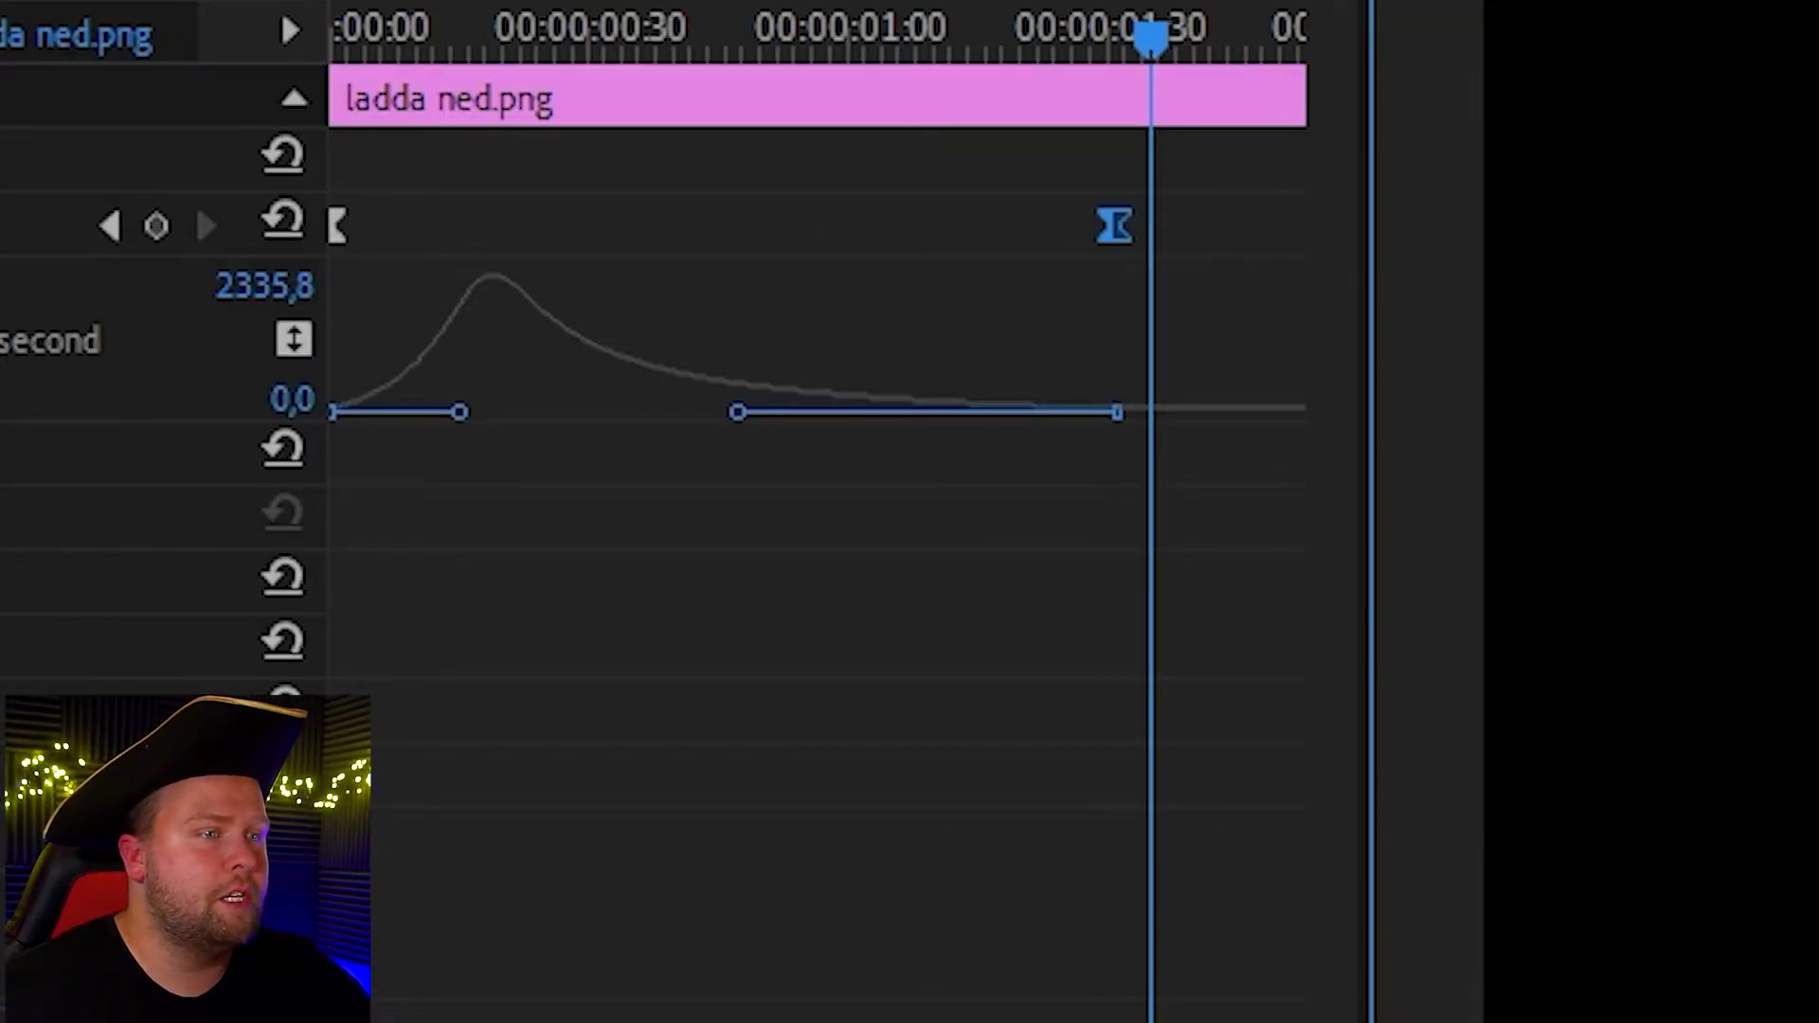
# Step: Move the end Position keyframe to about 00:00:02:00 to slow the slide-in and play it from the start
pyautogui.moveTo(697, 1018); pyautogui.dragTo(1183, 1018)
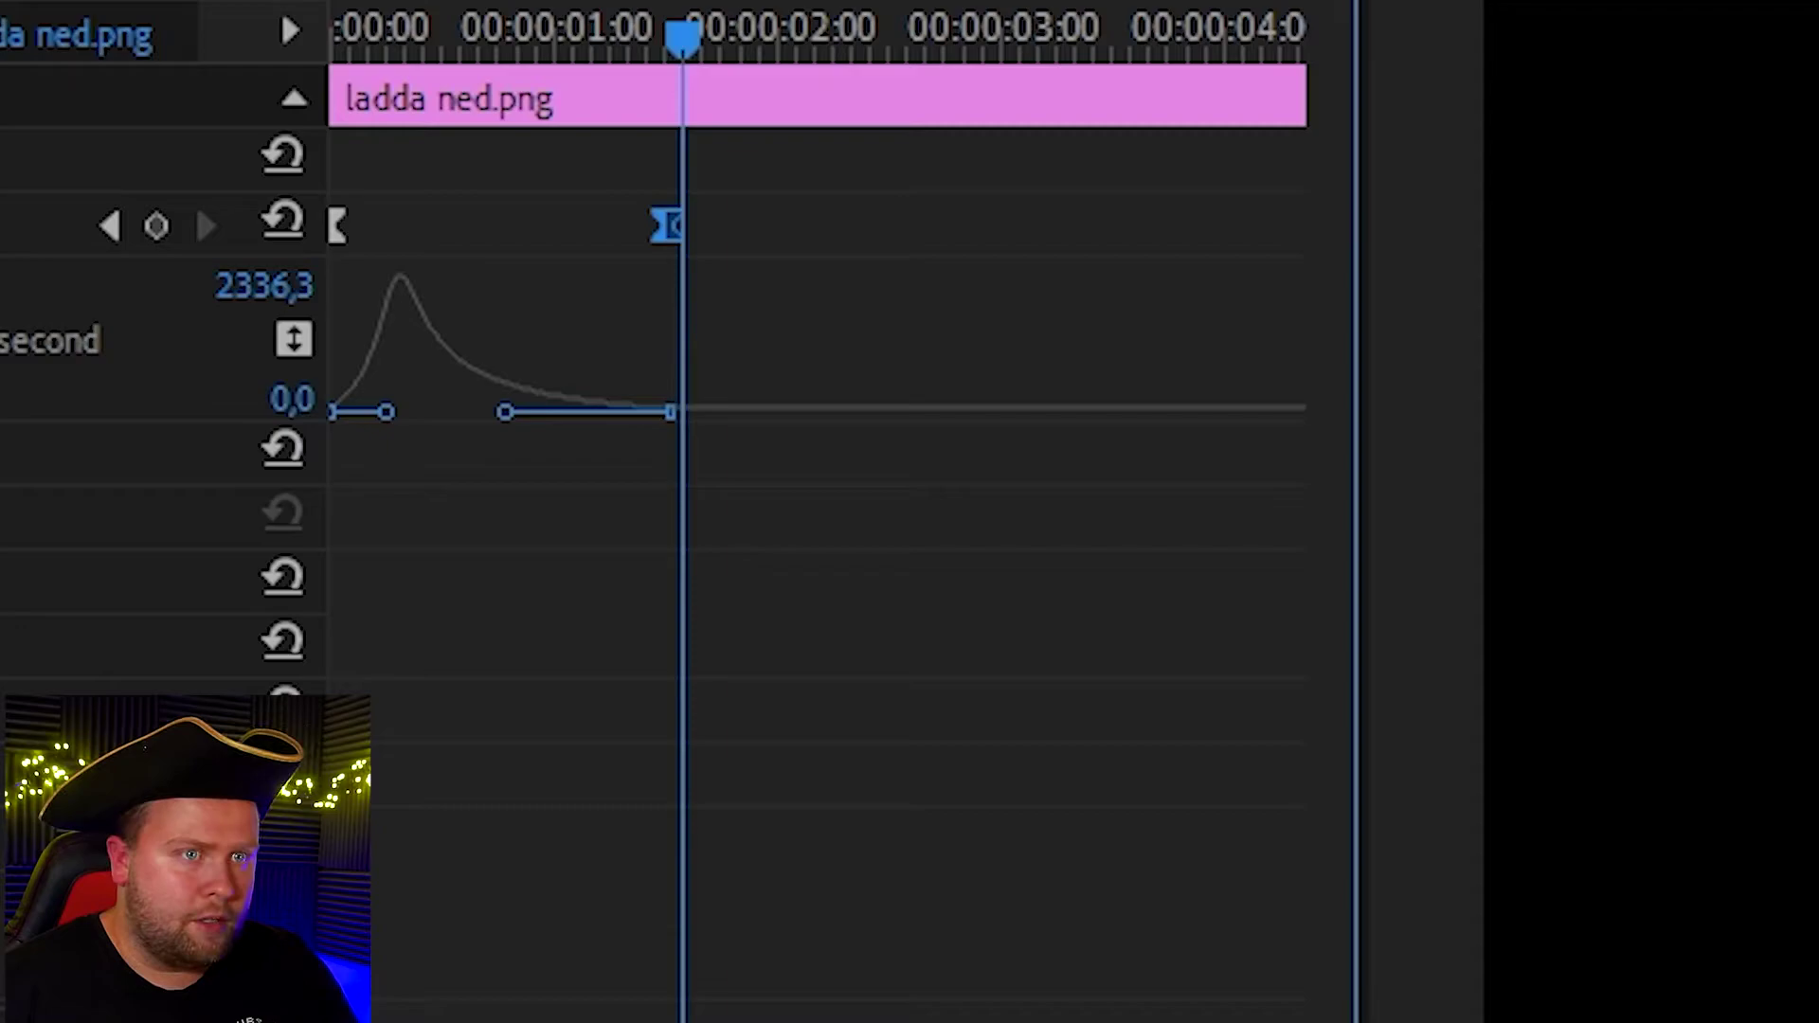
pyautogui.moveTo(668, 226); pyautogui.dragTo(793, 225)
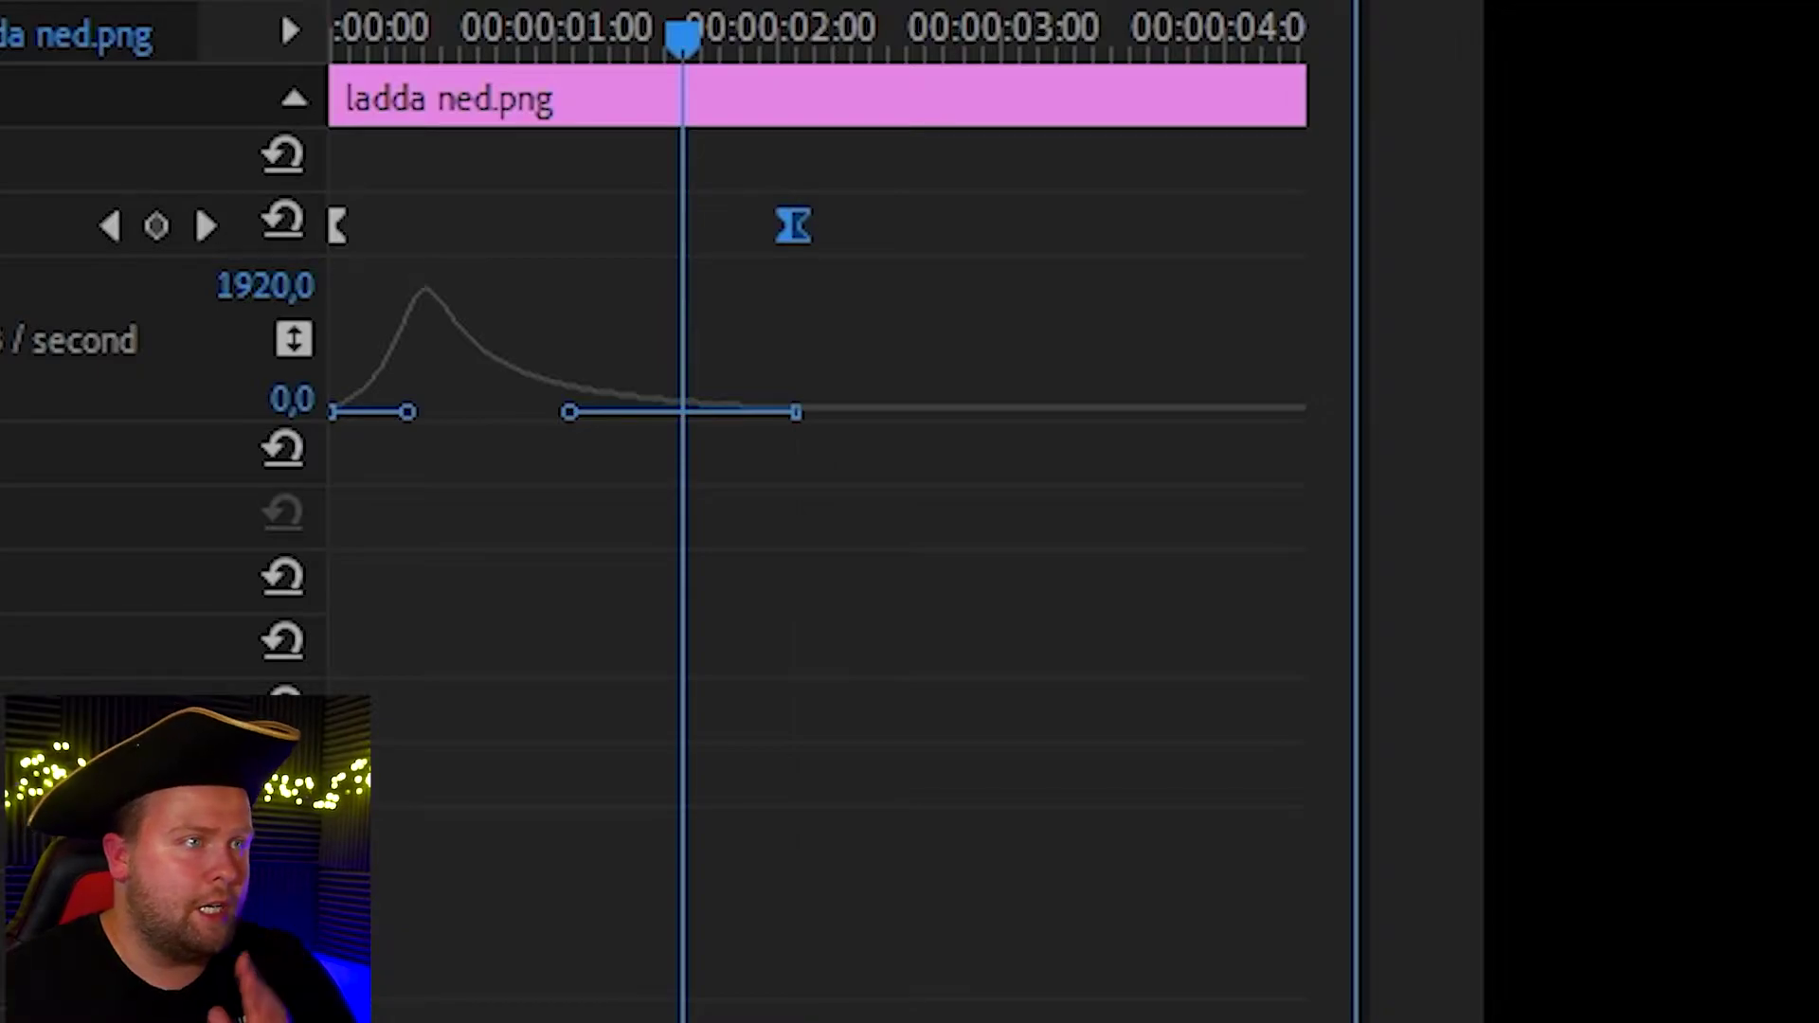
pyautogui.press('Home')
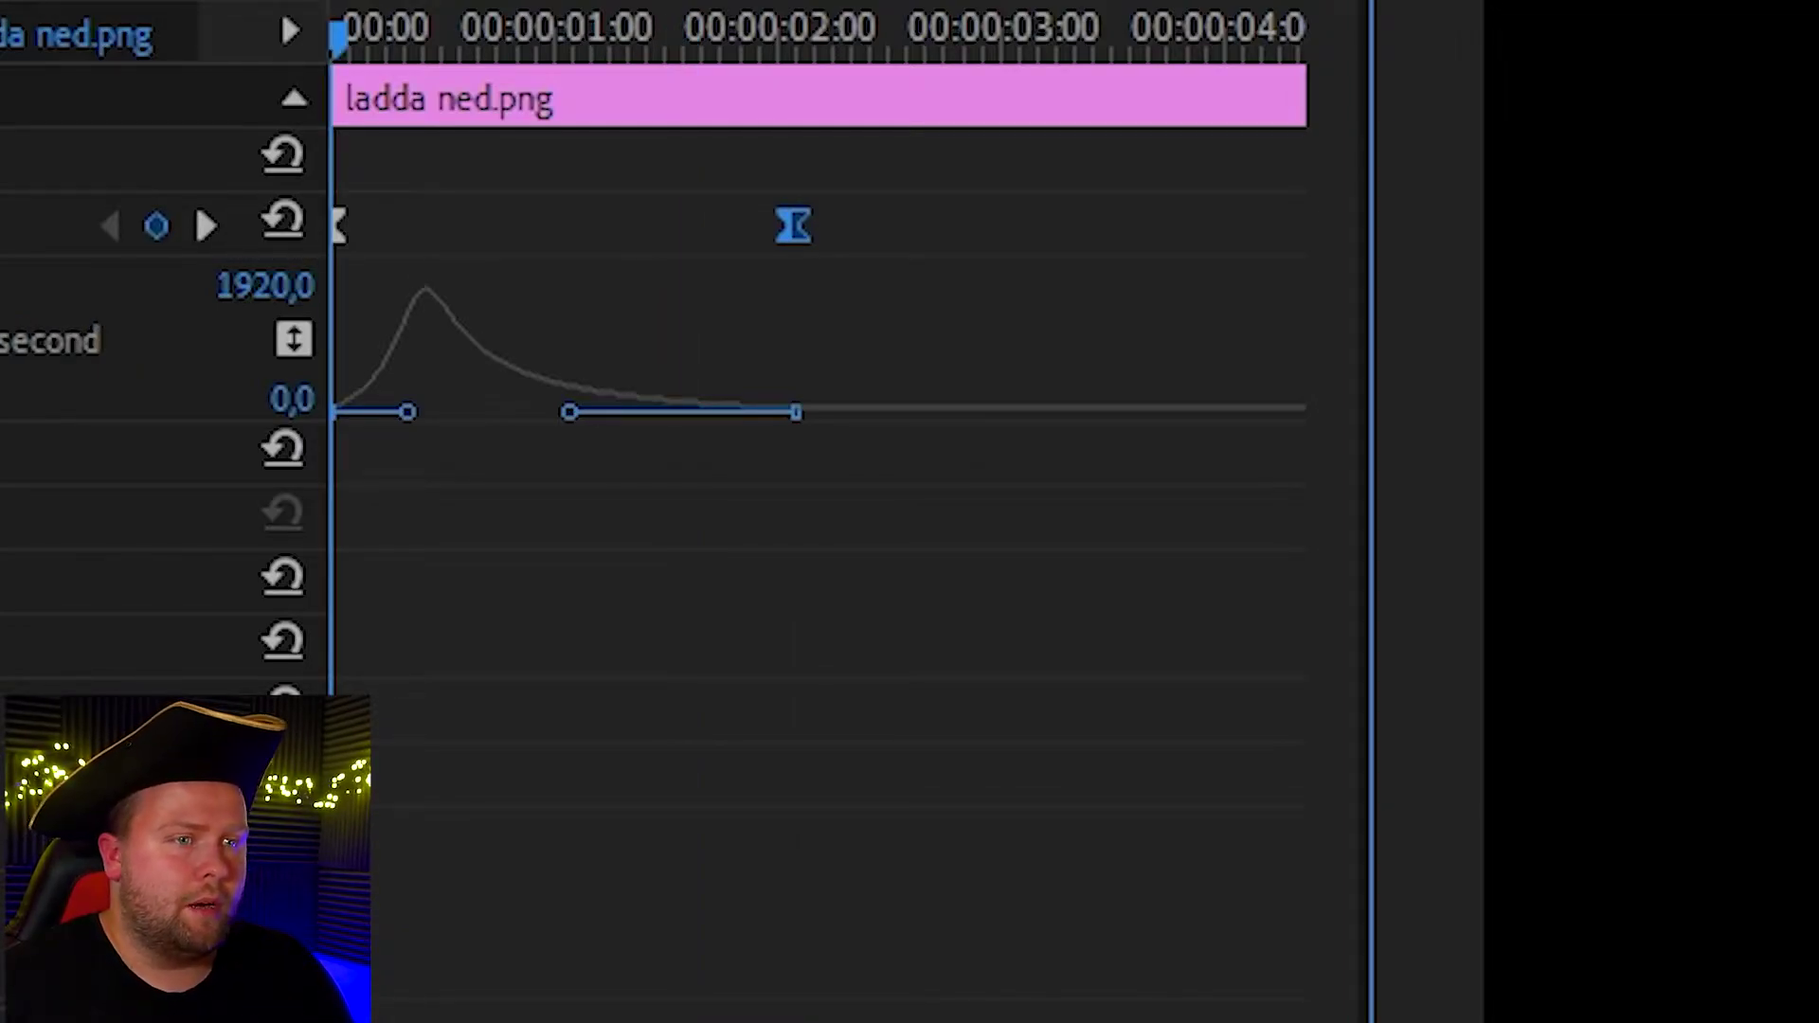
pyautogui.press('space')
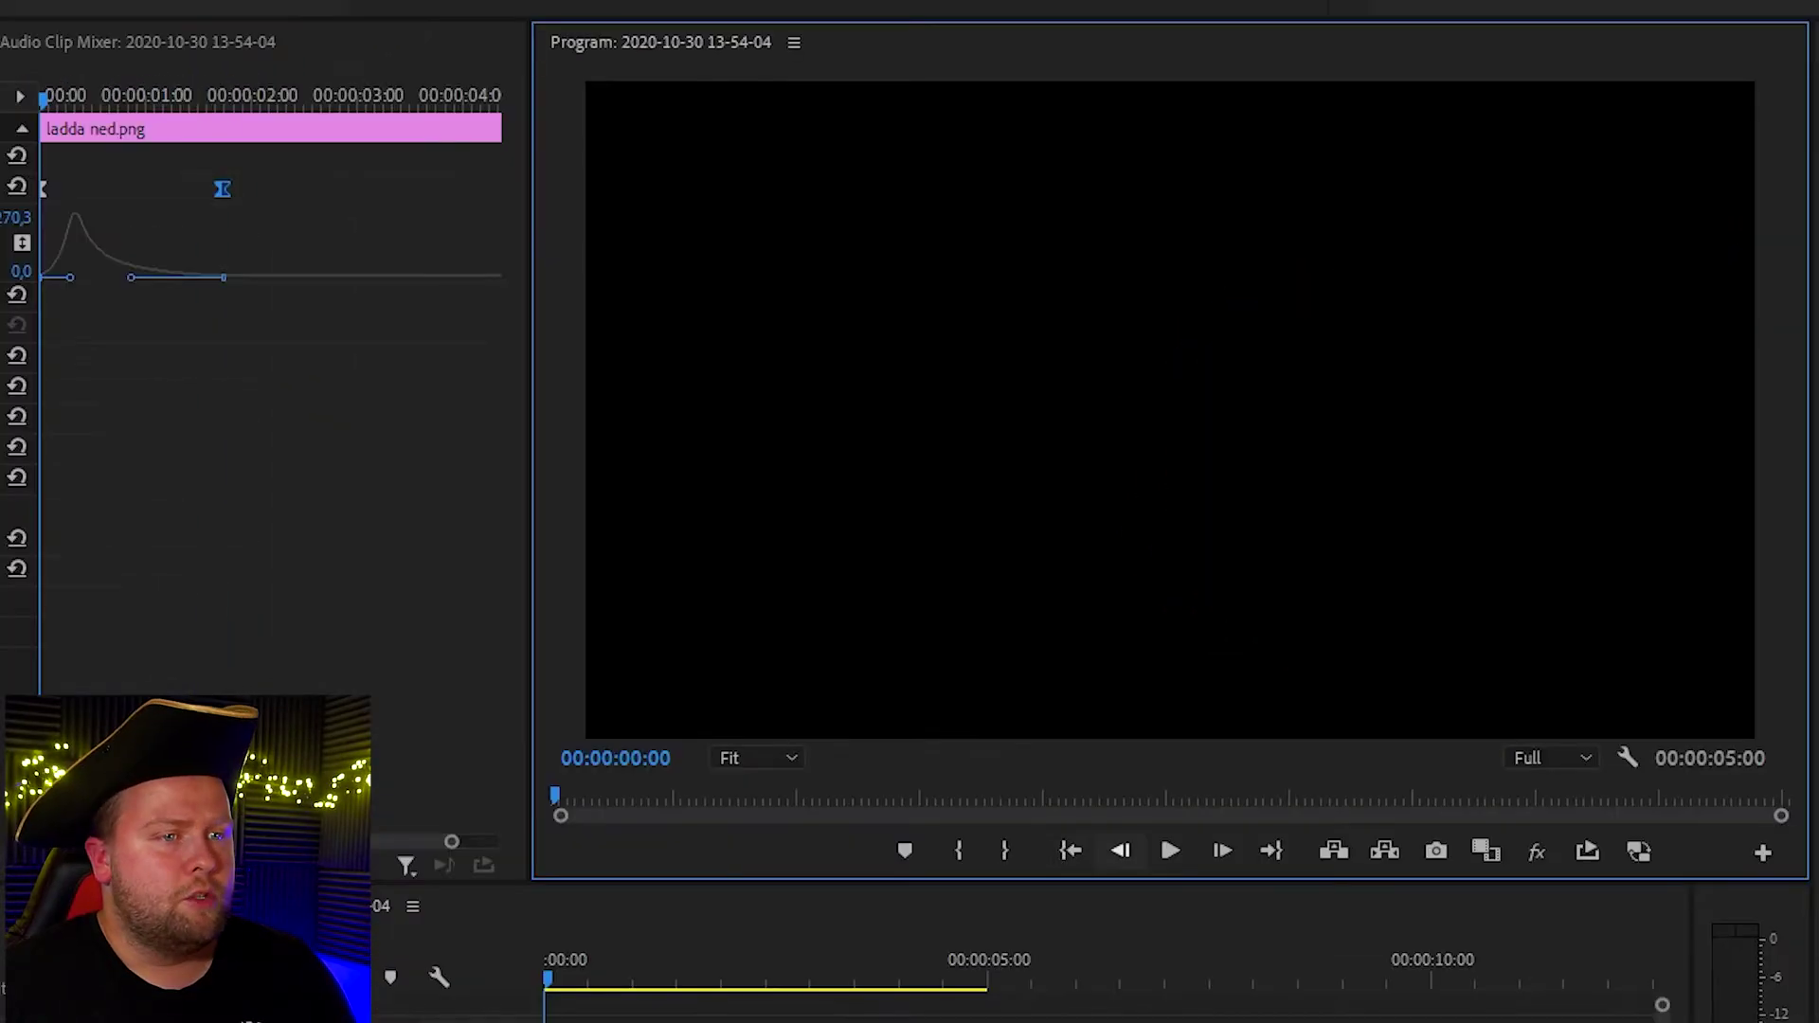
# Step: Play the slide-in, slightly shorten the end Position keyframe's velocity handle, and replay it from the start
pyautogui.click(1171, 851)
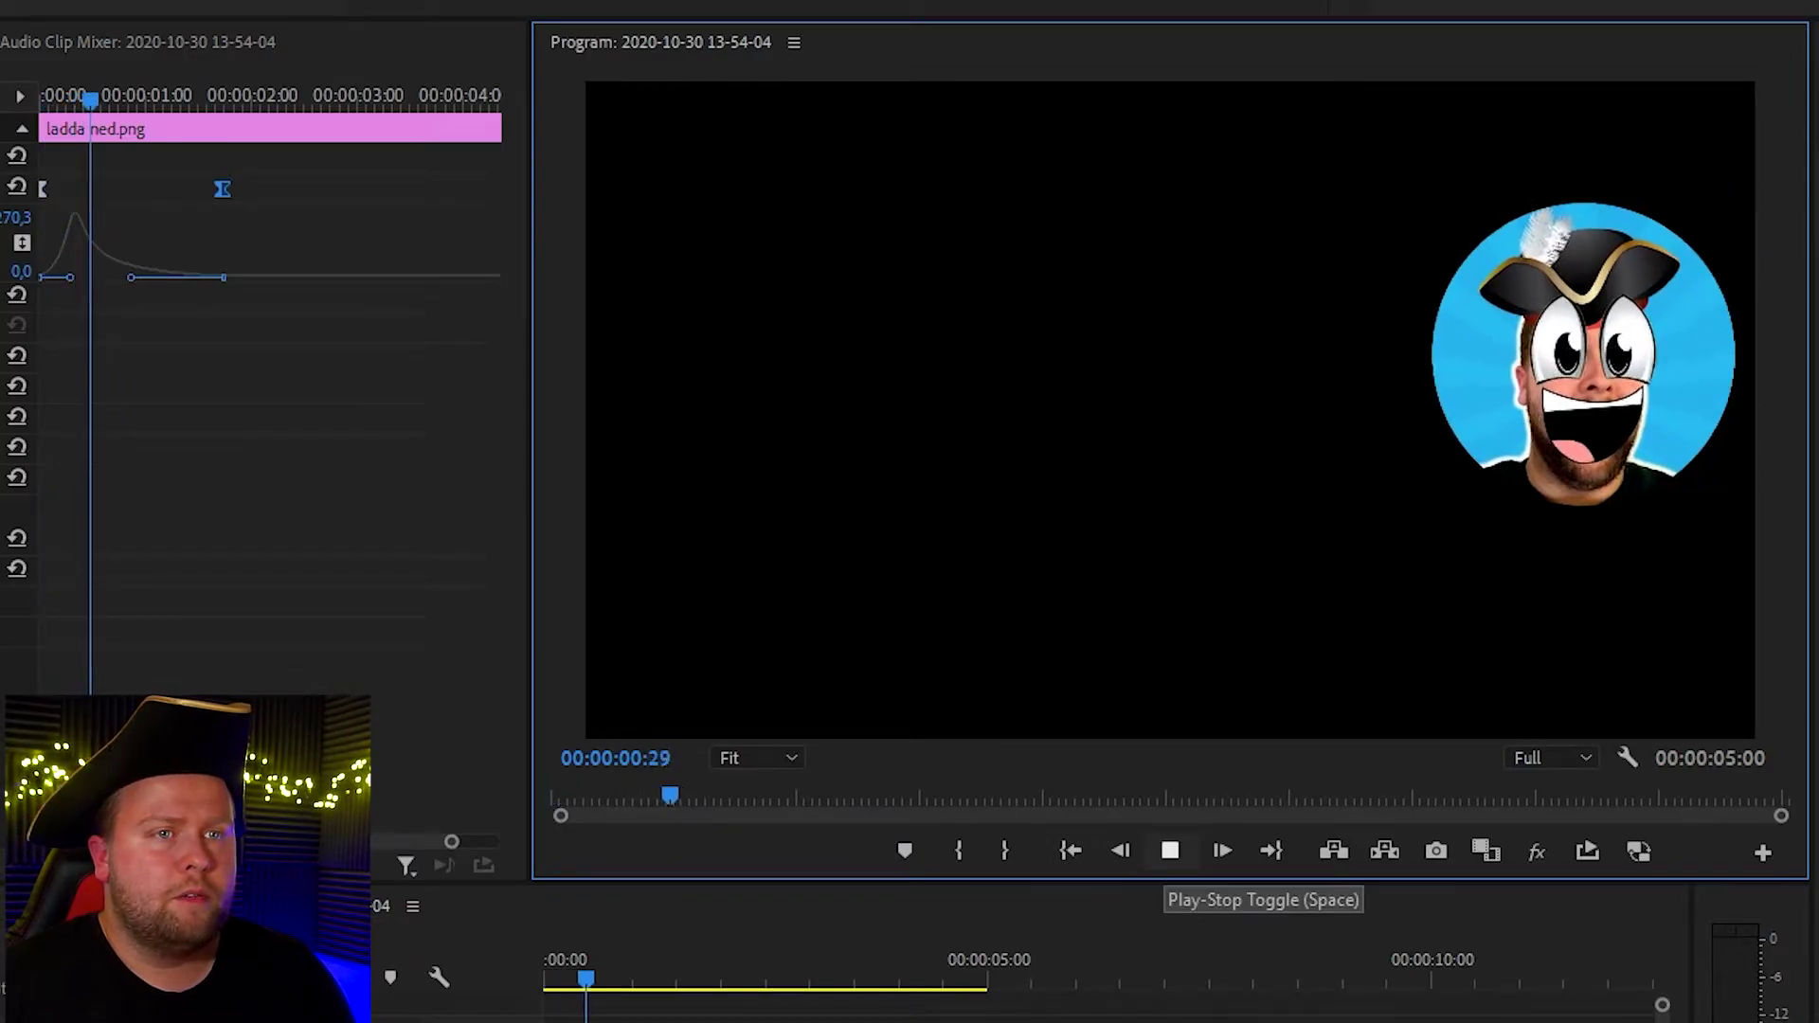
pyautogui.press('space')
pyautogui.moveTo(131, 278); pyautogui.dragTo(139, 278)
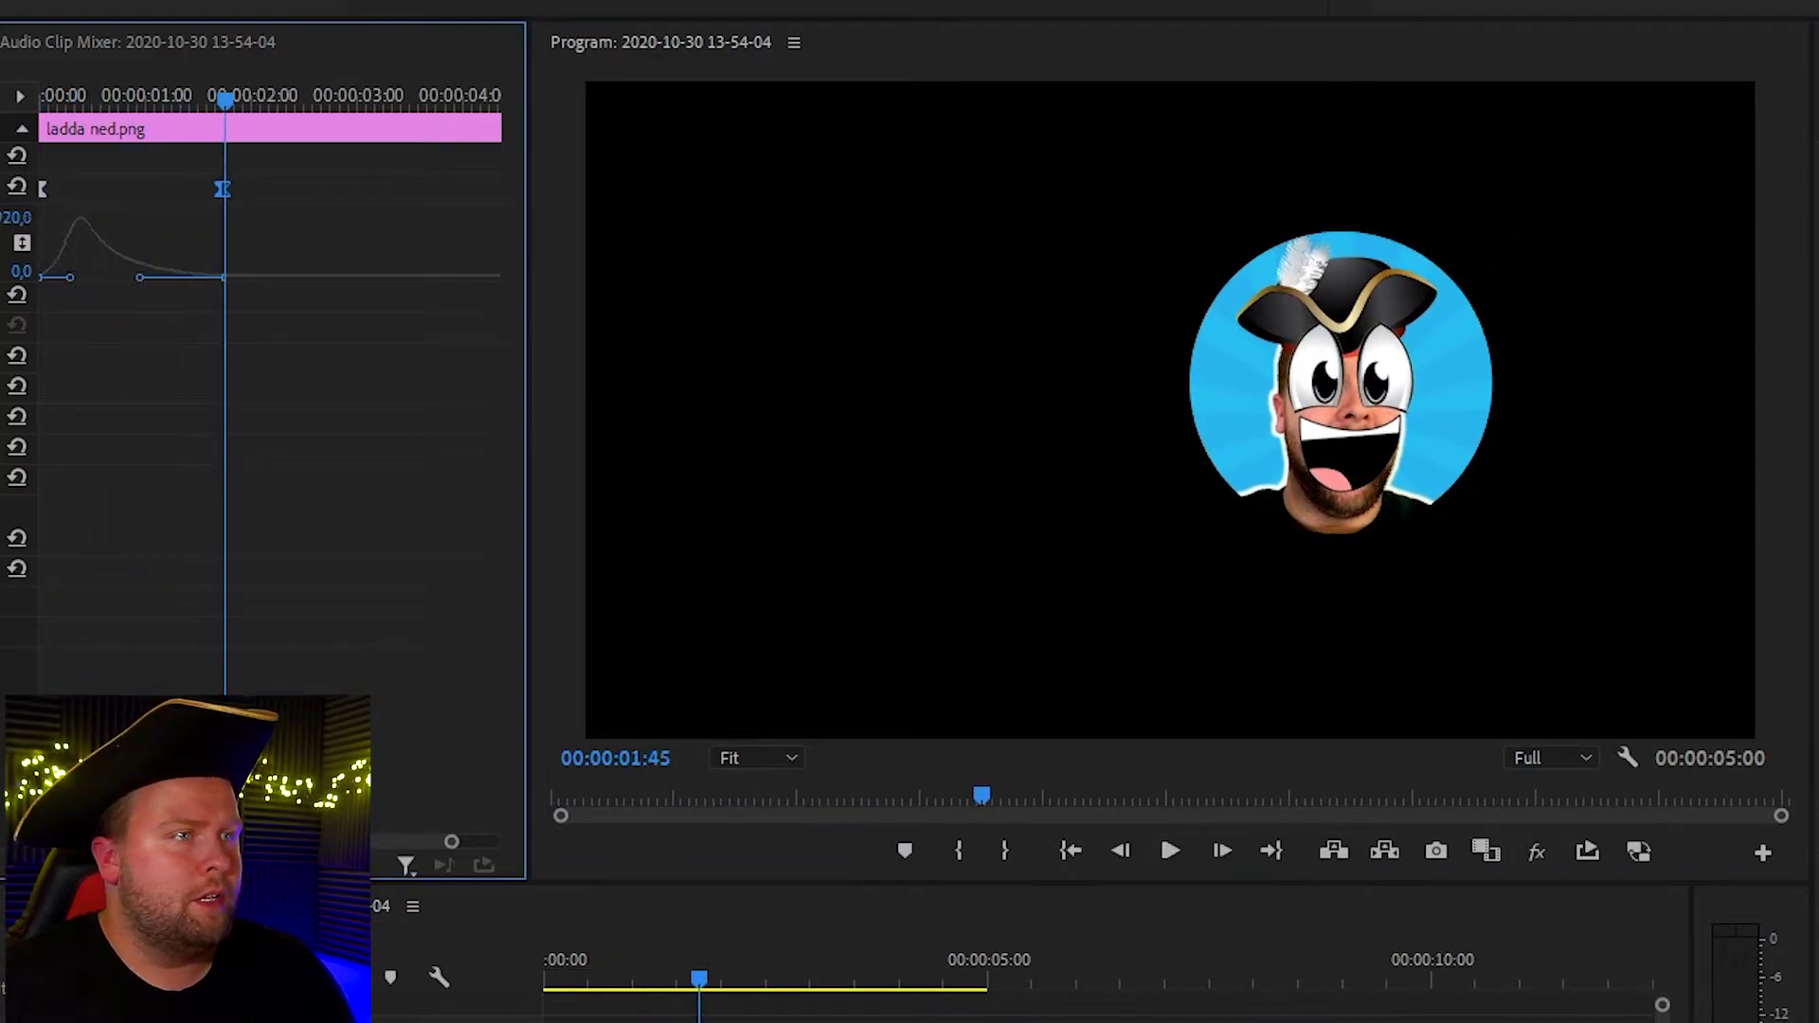
pyautogui.click(1070, 851)
pyautogui.click(1170, 851)
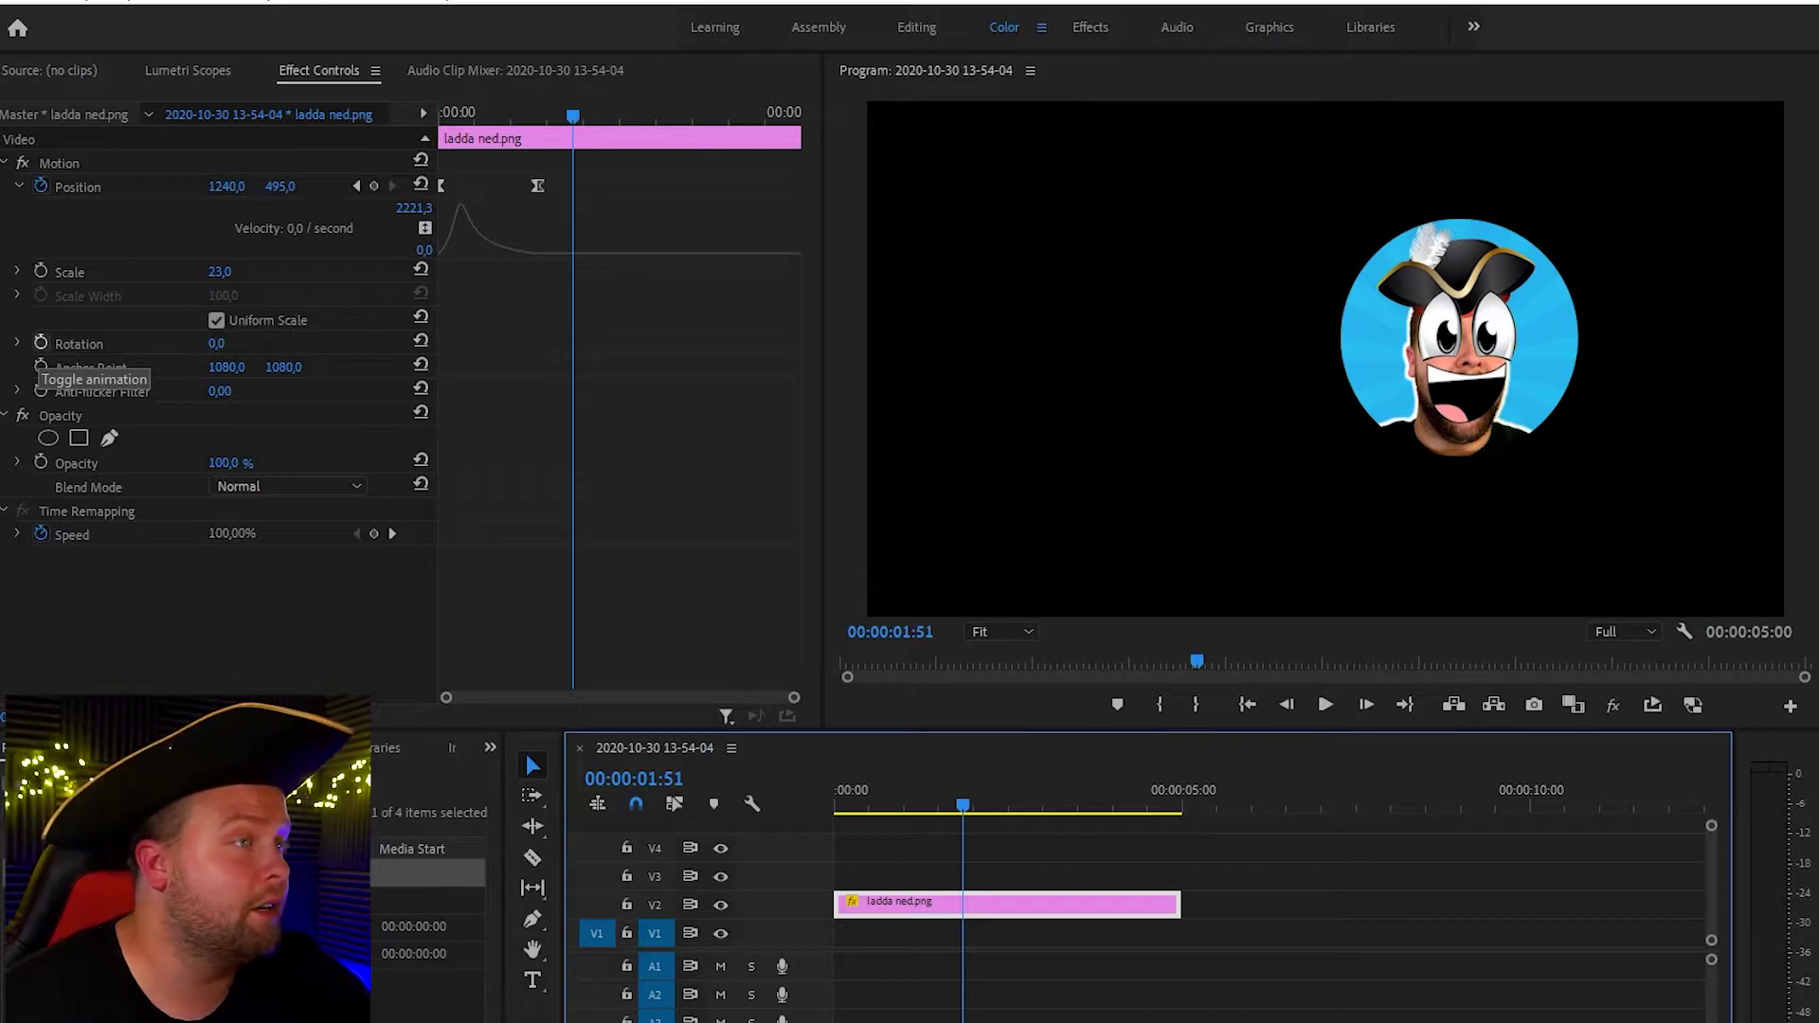
# Step: Enable Rotation animation on the clip and align its keyframe with the end Position keyframe
pyautogui.click(41, 343)
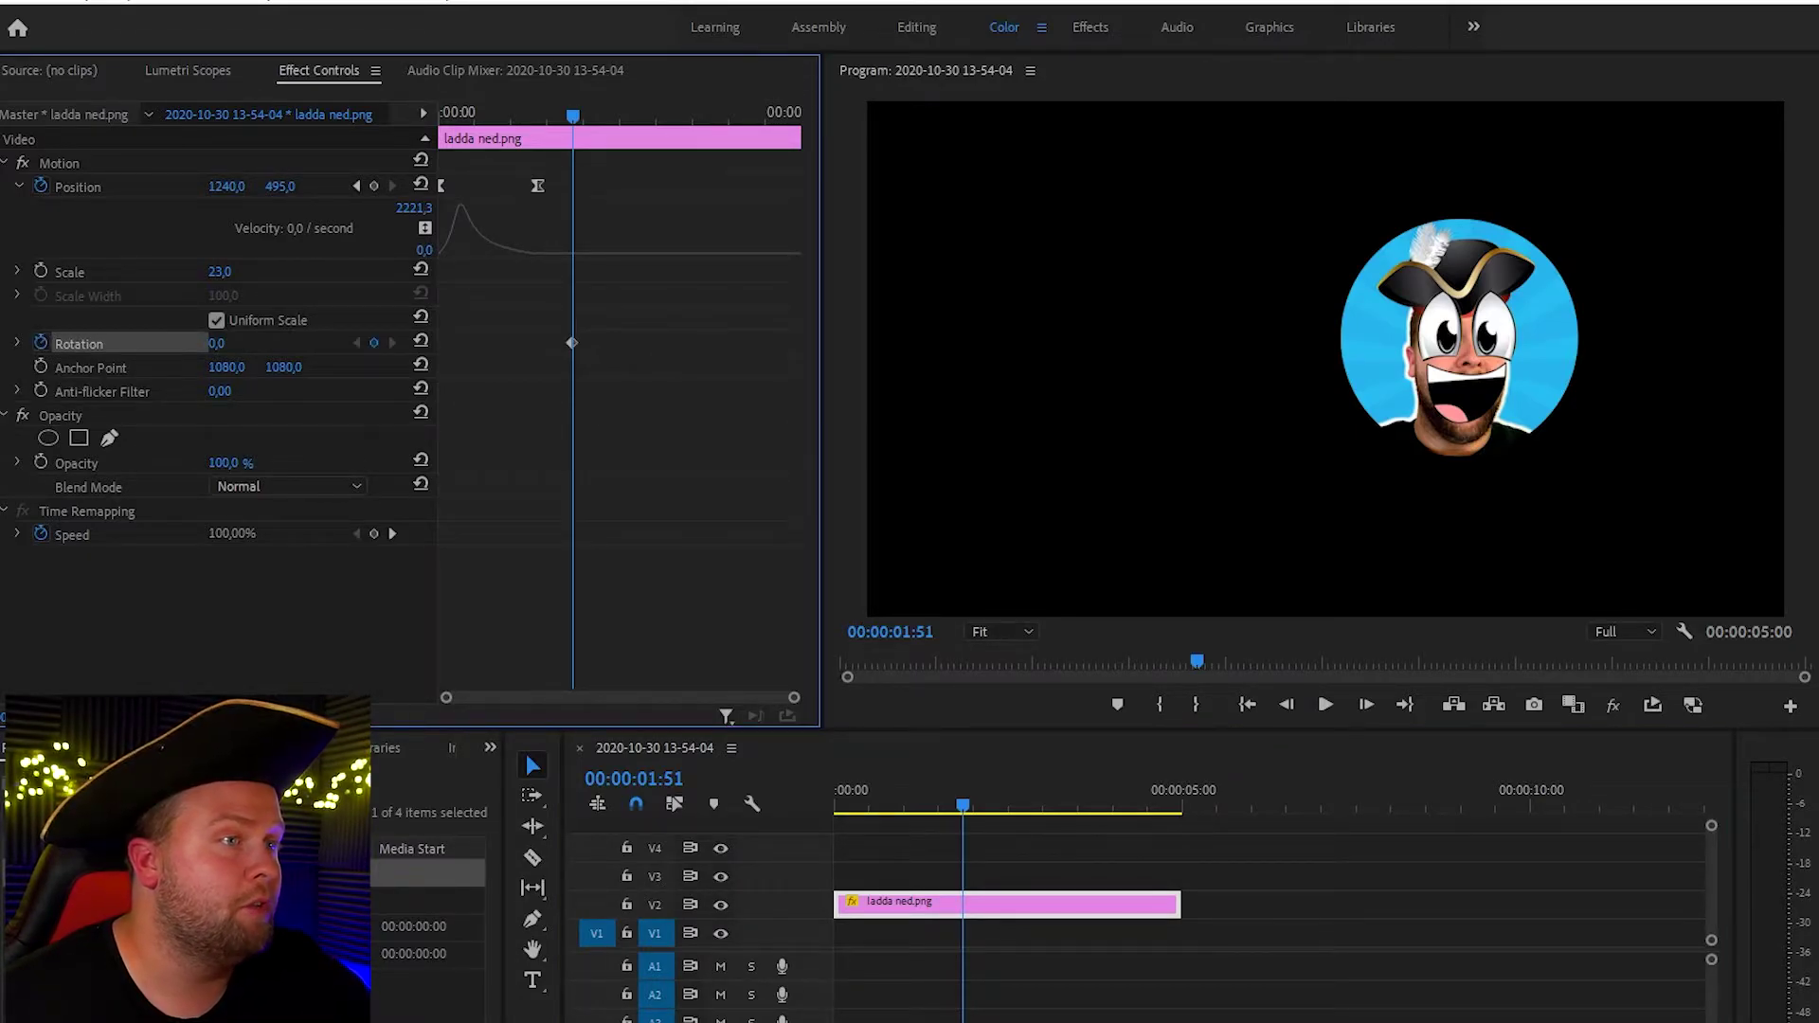
pyautogui.moveTo(572, 343); pyautogui.dragTo(538, 343)
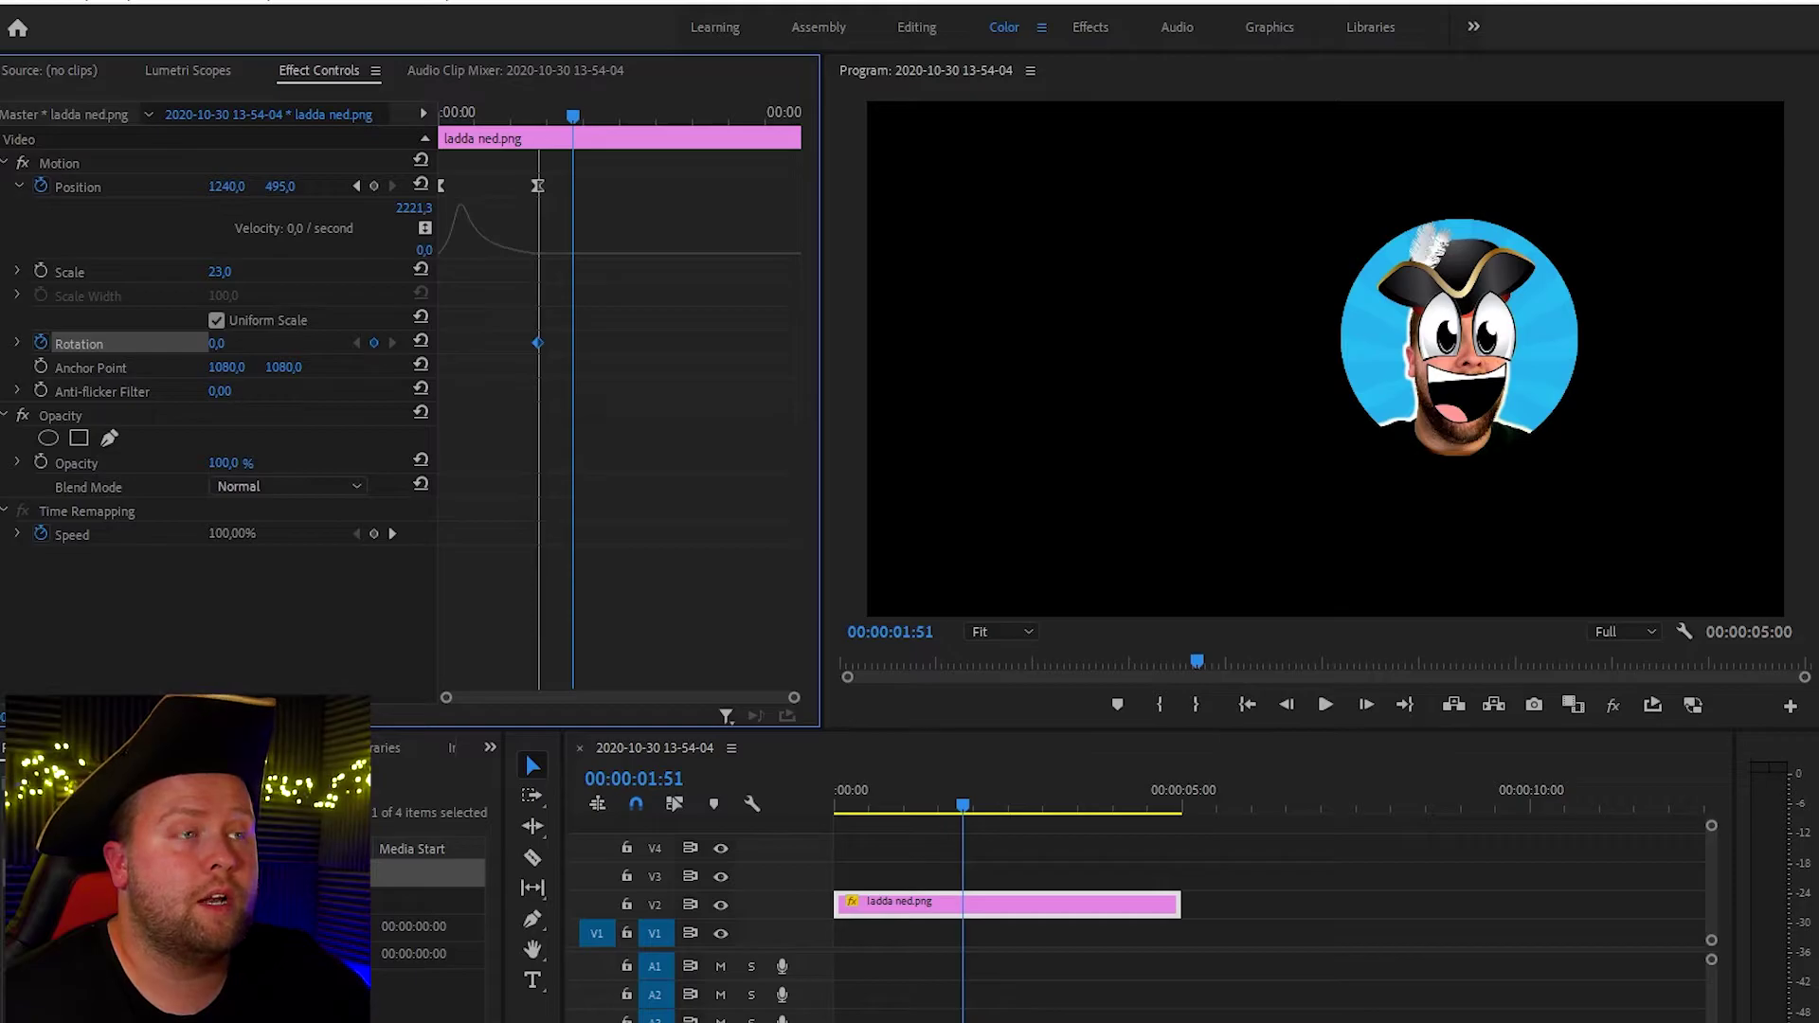
pyautogui.moveTo(537, 343); pyautogui.dragTo(537, 343)
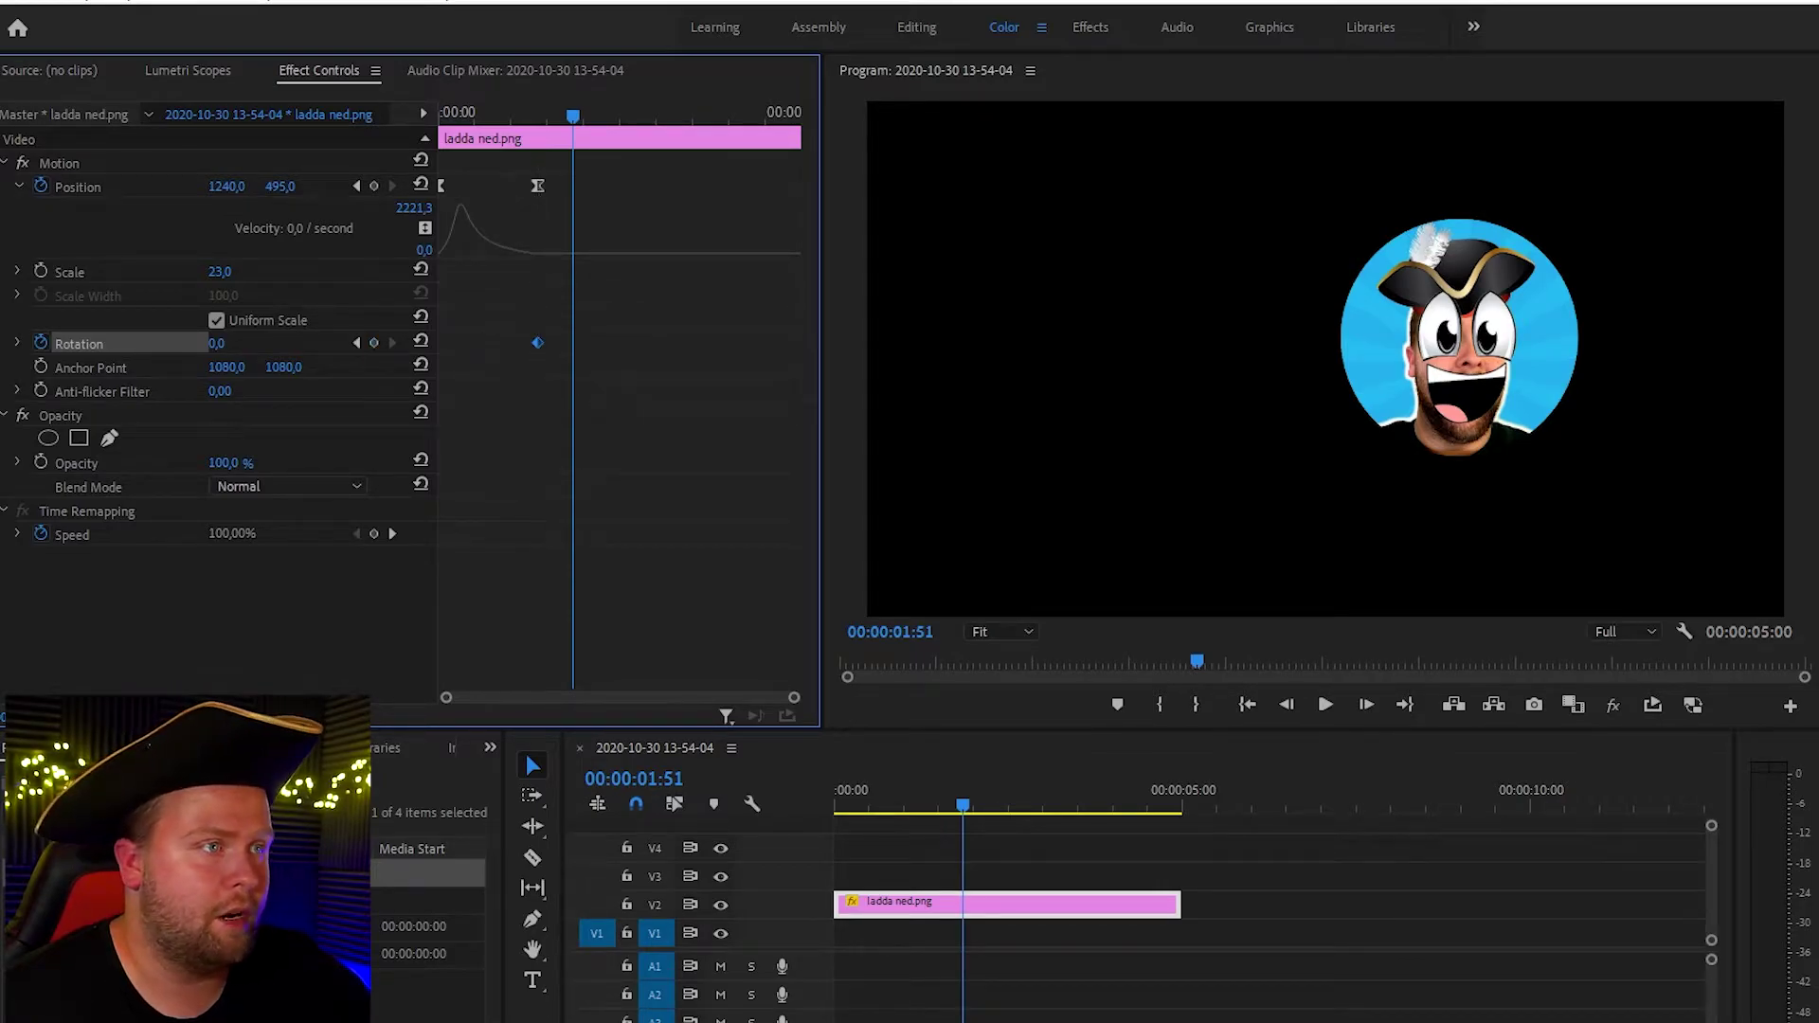
# Step: Add a second Rotation keyframe at the clip's start and select the end Rotation keyframe
pyautogui.click(373, 342)
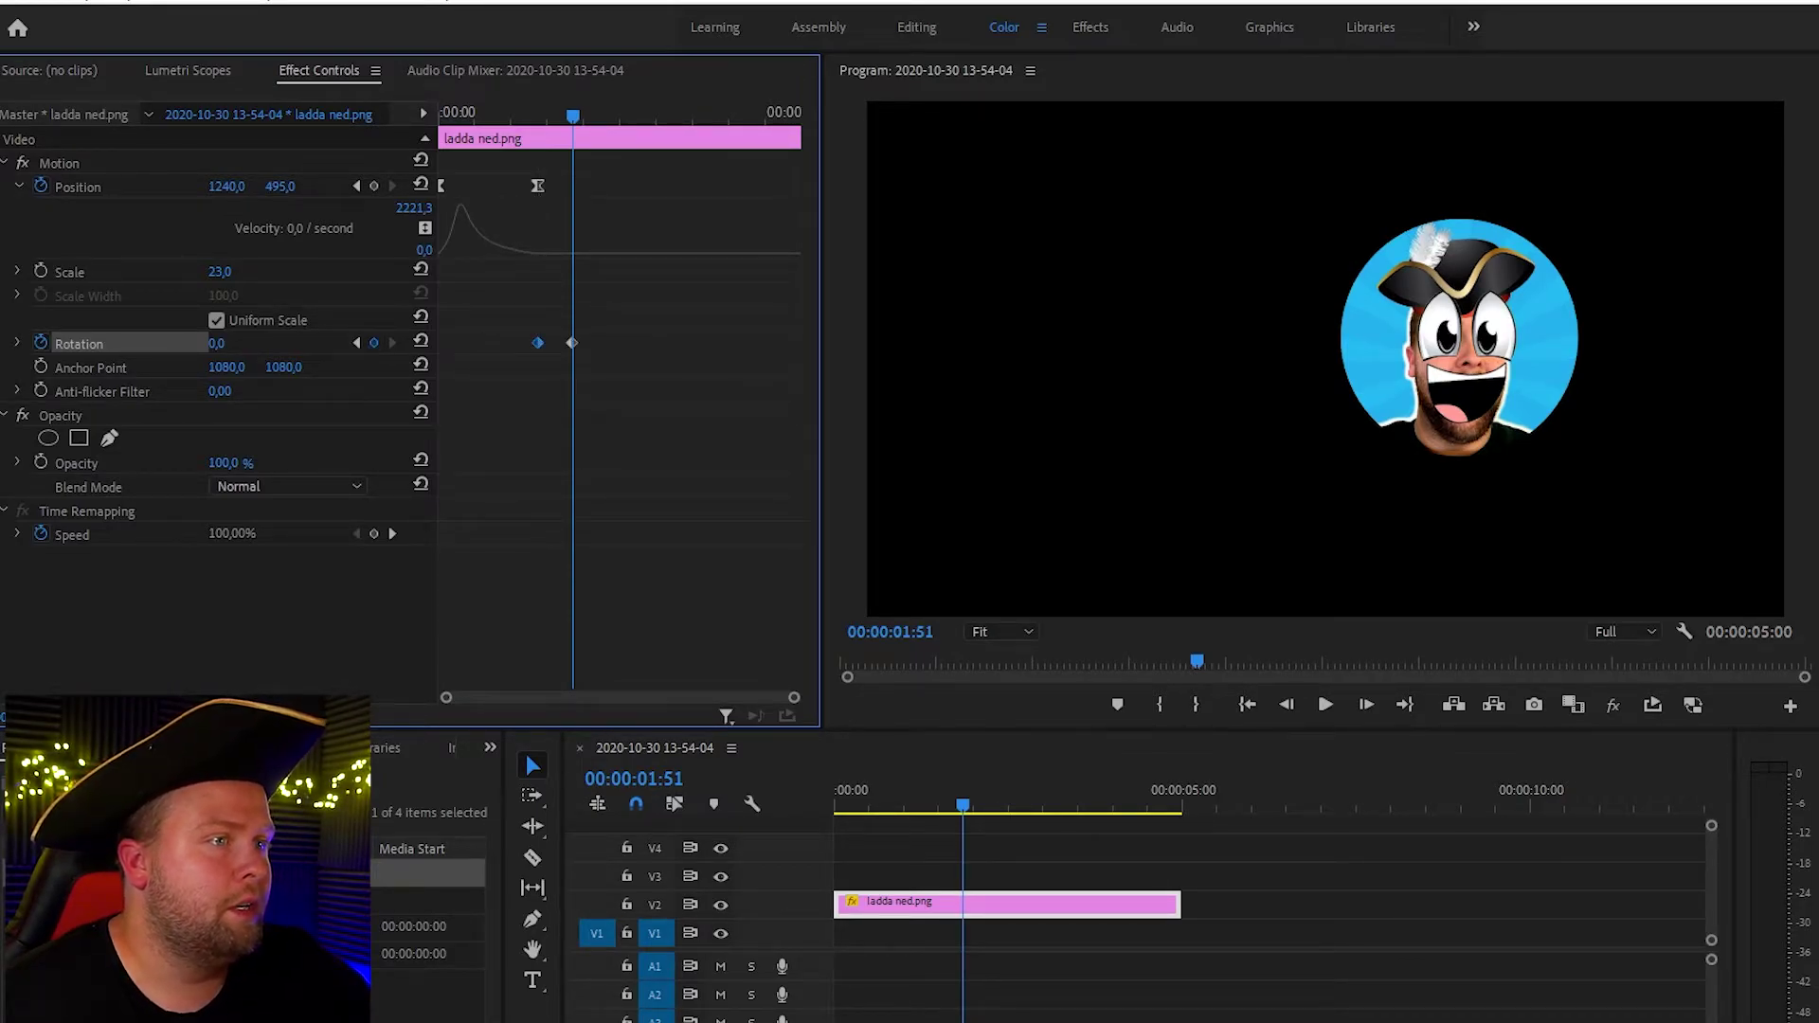
pyautogui.moveTo(571, 342); pyautogui.dragTo(436, 334)
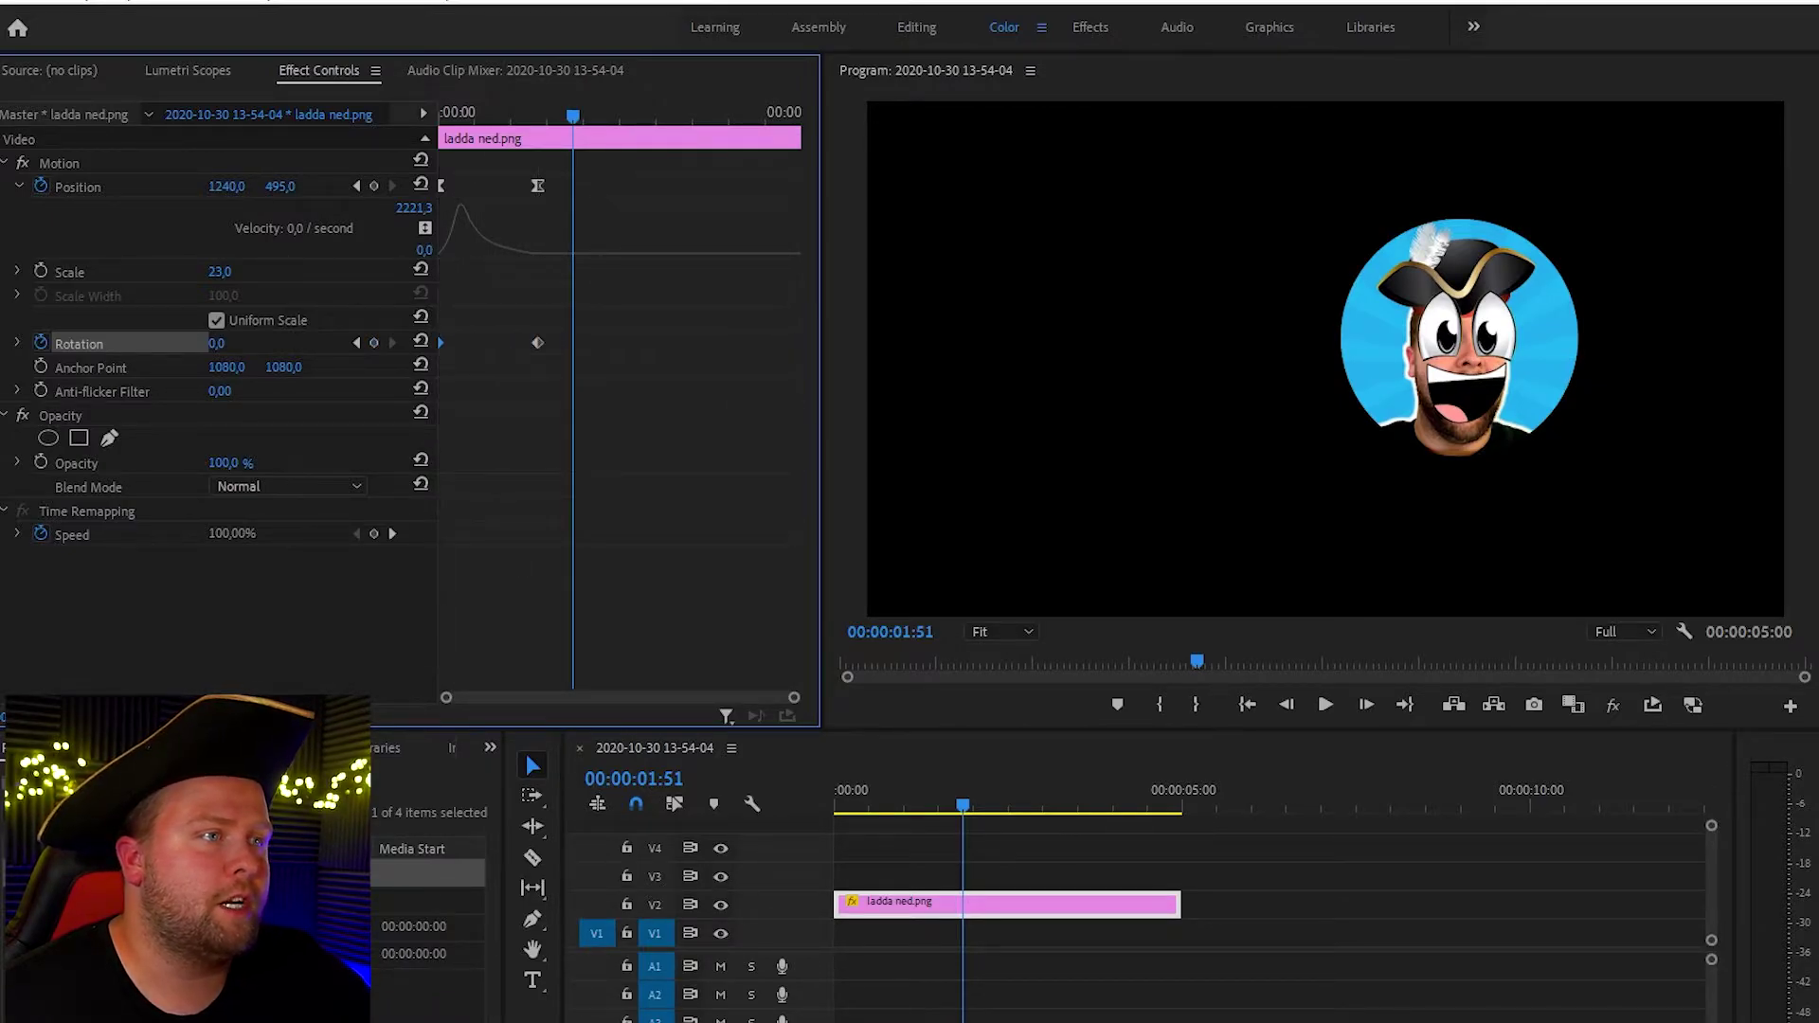
pyautogui.click(538, 186)
pyautogui.click(537, 343)
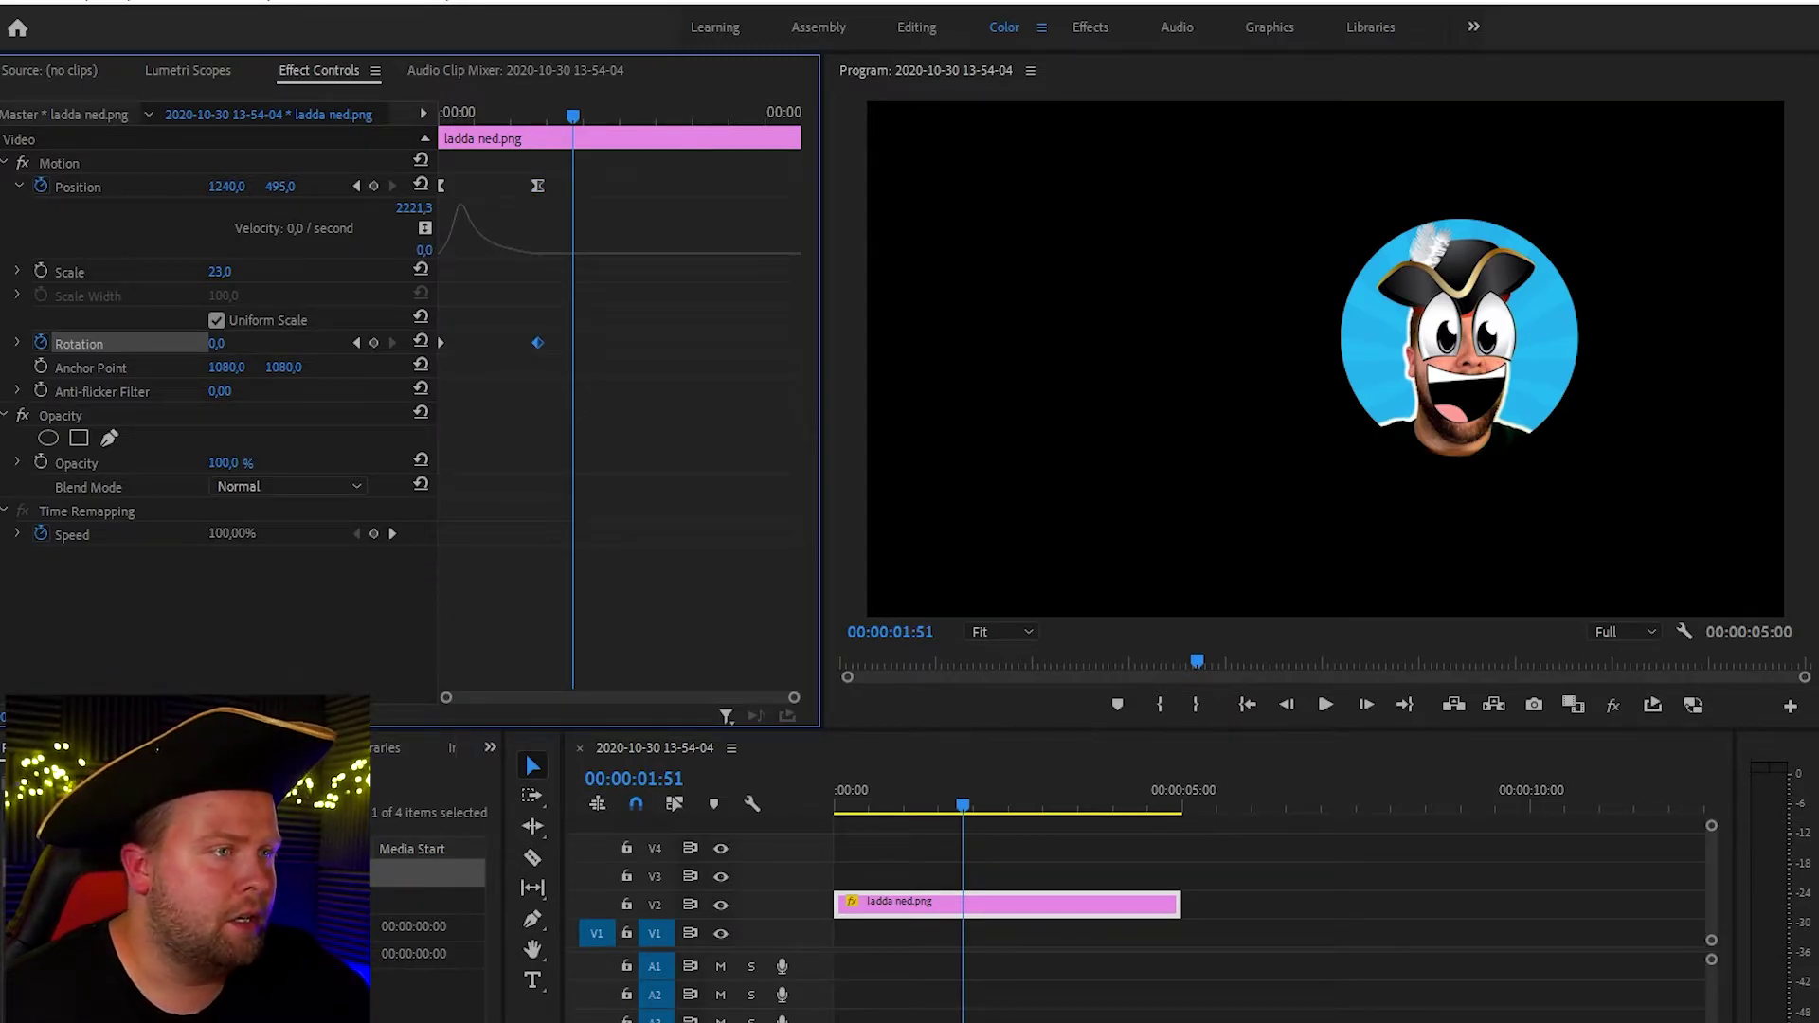
# Step: Apply Ease In to the end Rotation keyframe and Ease Out to the start Rotation keyframe
pyautogui.rightClick(537, 341)
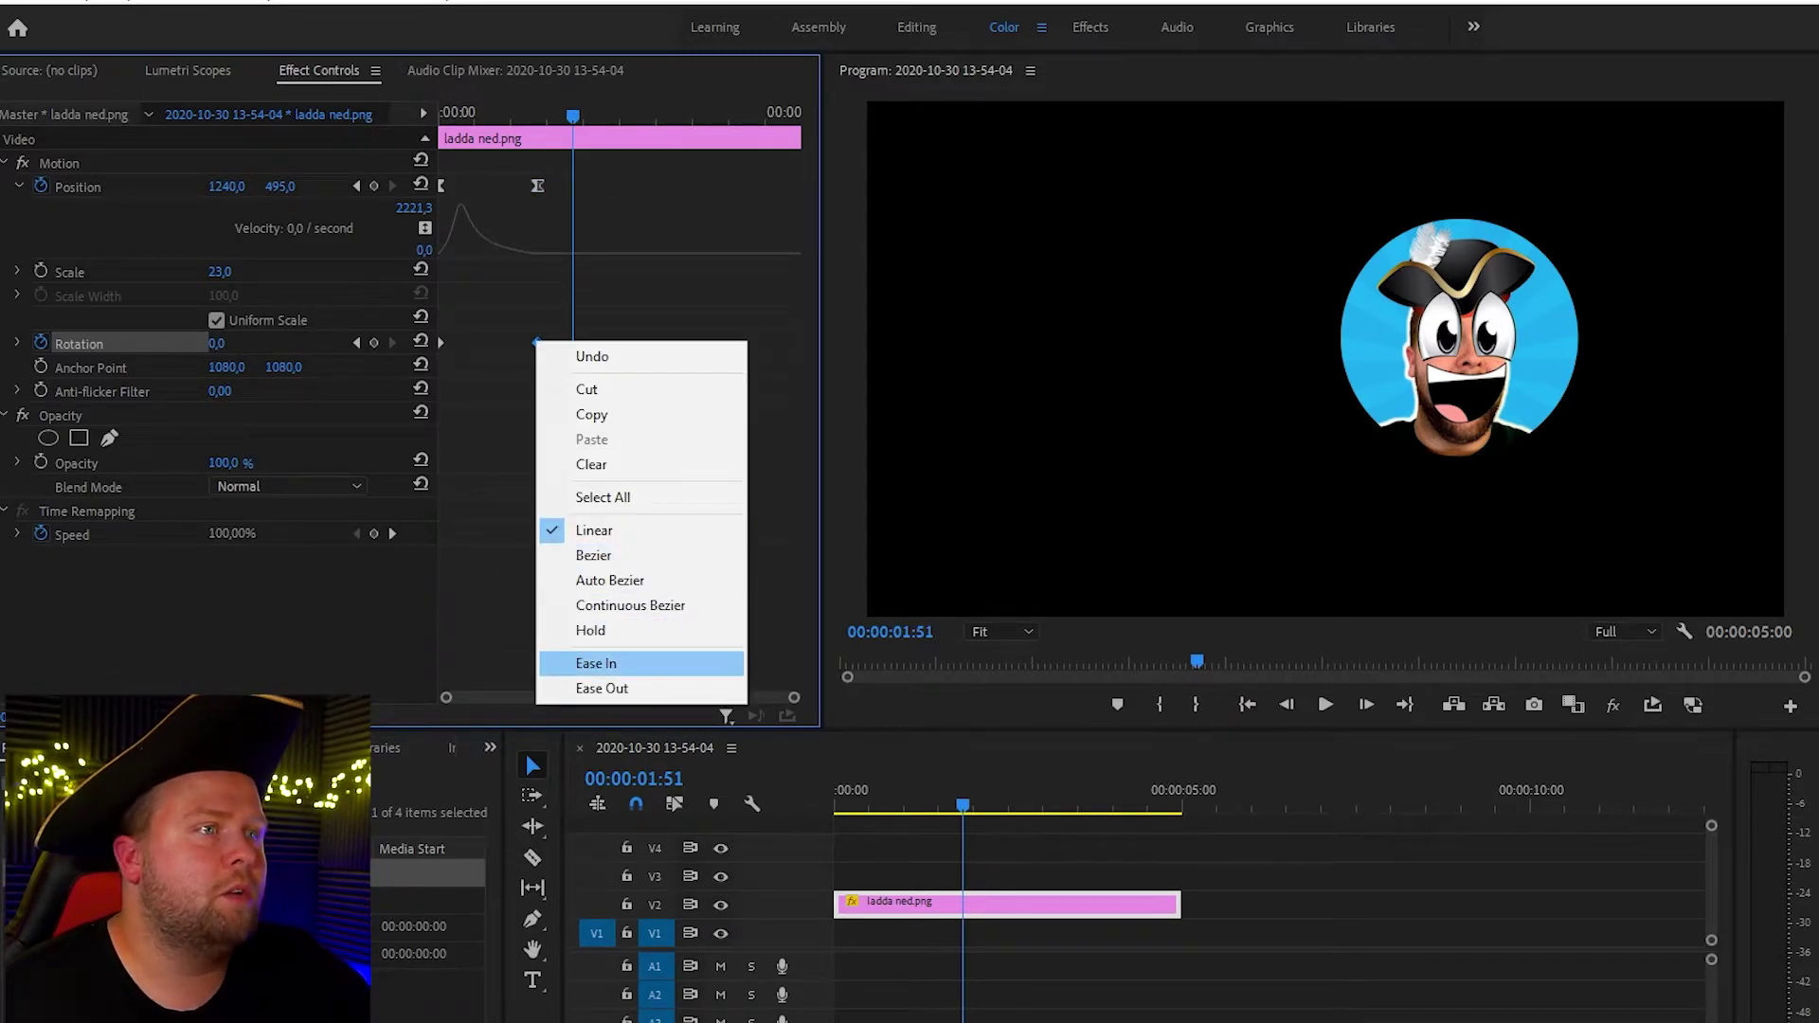
pyautogui.click(596, 663)
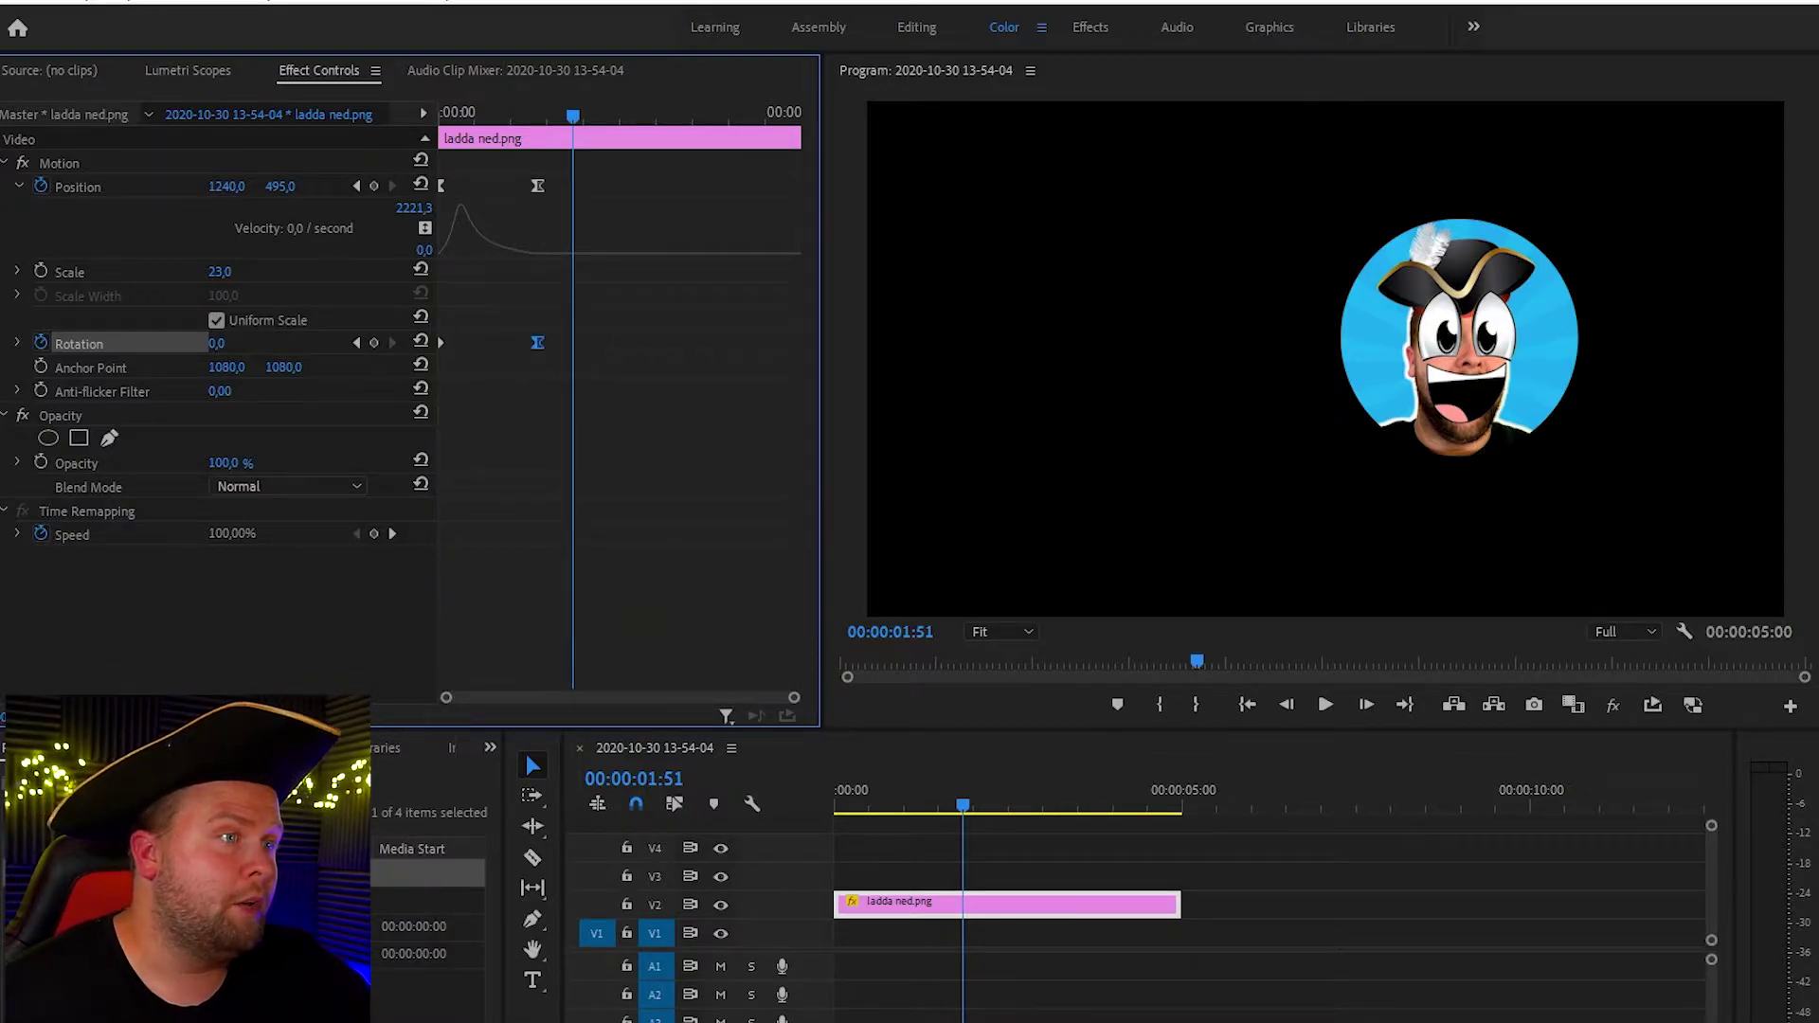
pyautogui.rightClick(437, 339)
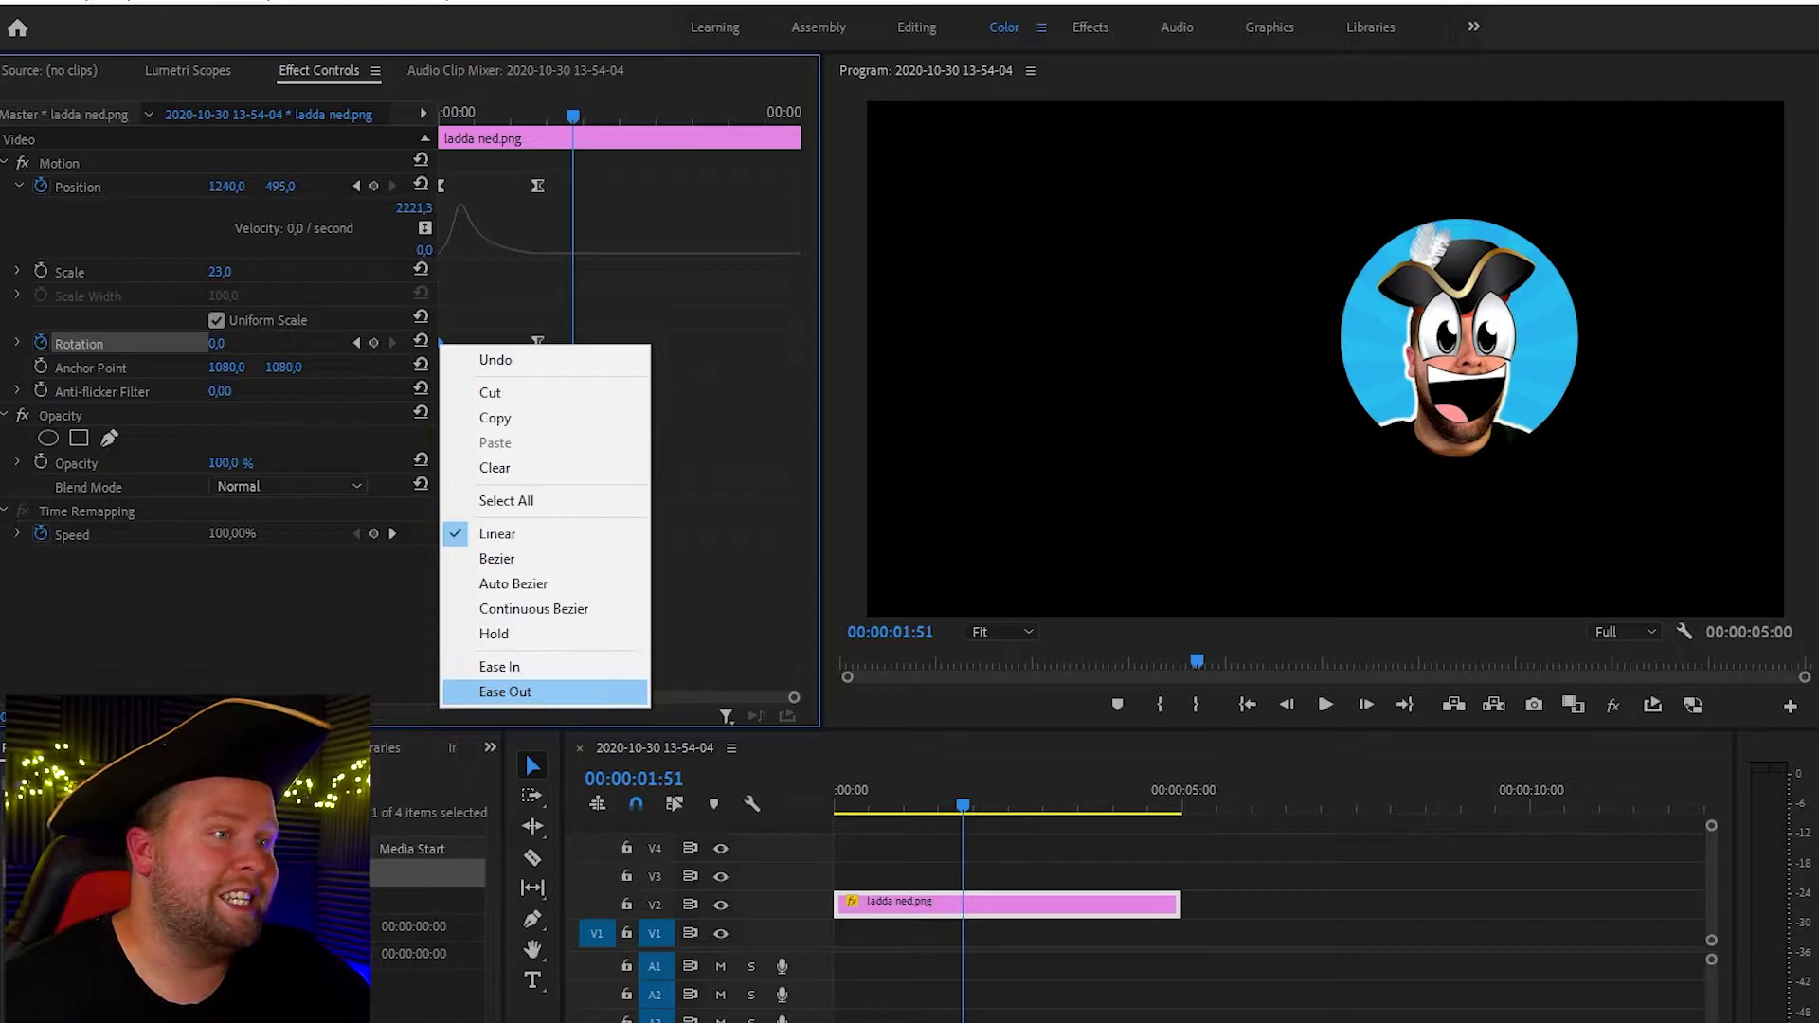
pyautogui.click(531, 692)
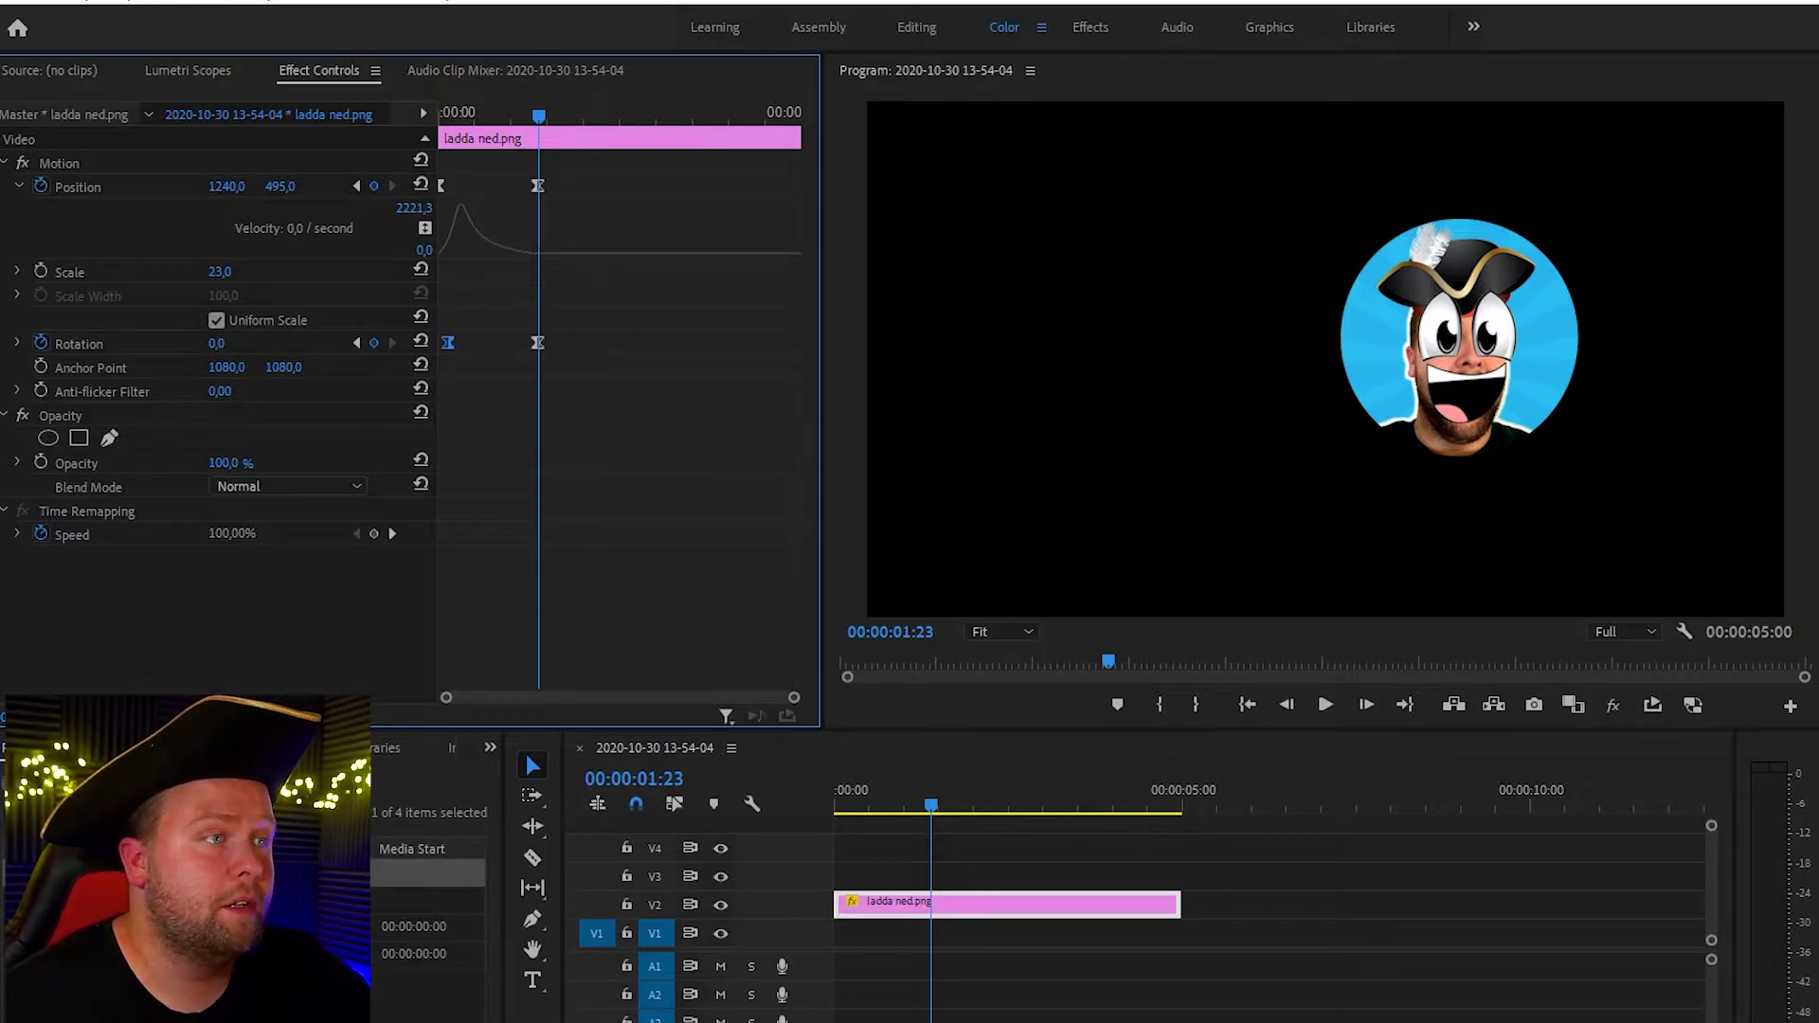
# Step: Set Rotation to 7° at the end keyframe and -19° at the start keyframe, aligning the latter with the clip's beginning
pyautogui.moveTo(216, 343)
pyautogui.mouseDown()
pyautogui.moveTo(154, 343)
pyautogui.moveTo(229, 343)
pyautogui.mouseUp()
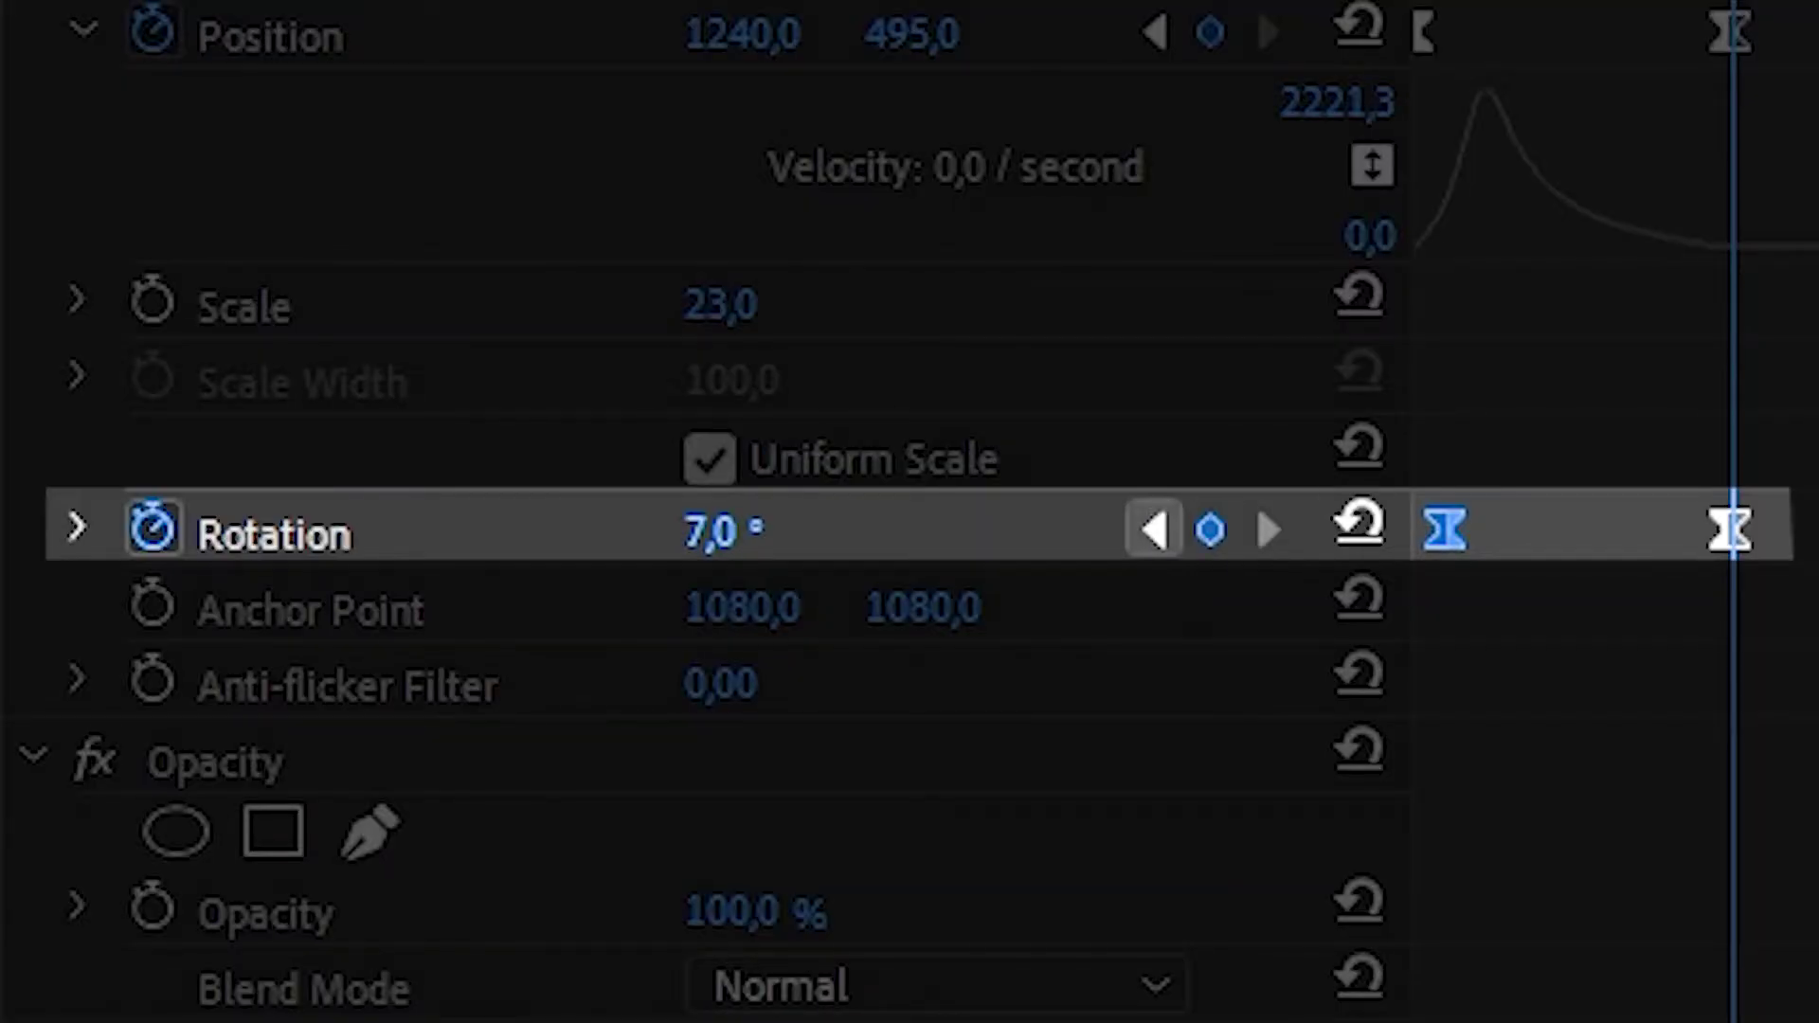
pyautogui.click(356, 343)
pyautogui.moveTo(502, 522); pyautogui.dragTo(464, 522)
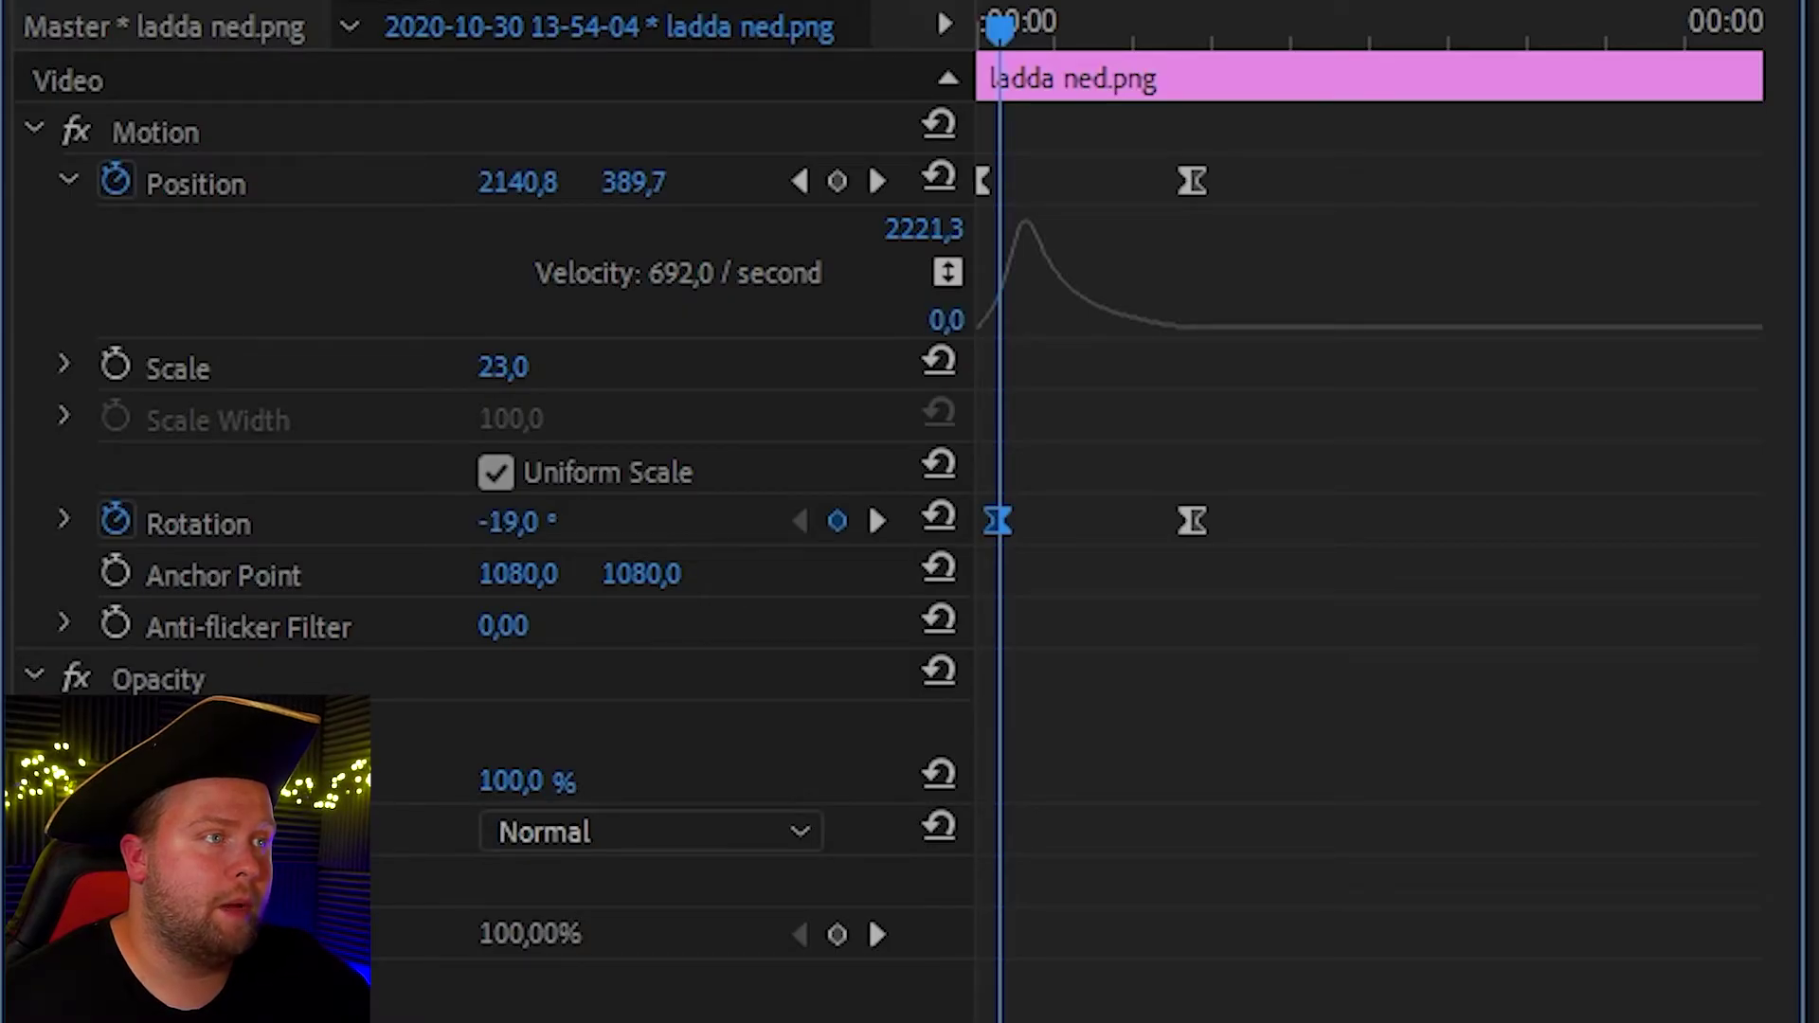
pyautogui.moveTo(998, 521); pyautogui.dragTo(977, 521)
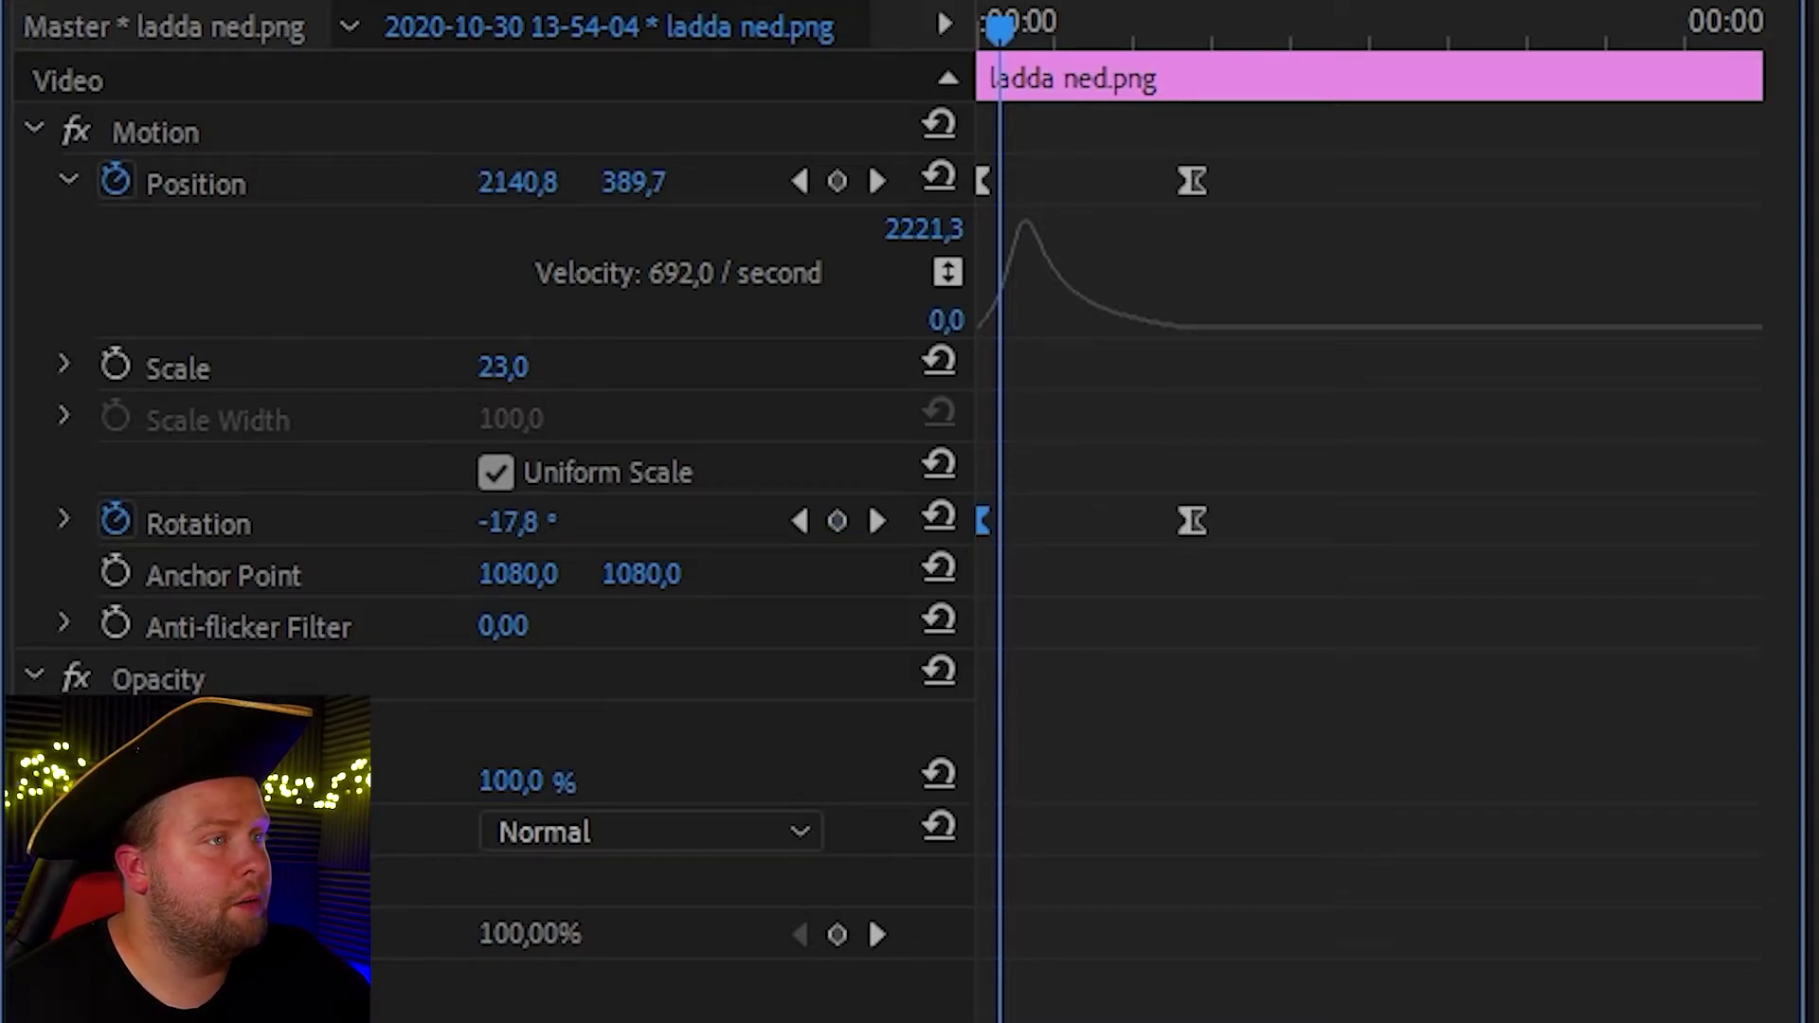
# Step: Slightly raise the end keyframe's handle in the Rotation velocity graph and play the animation from the start
pyautogui.click(64, 520)
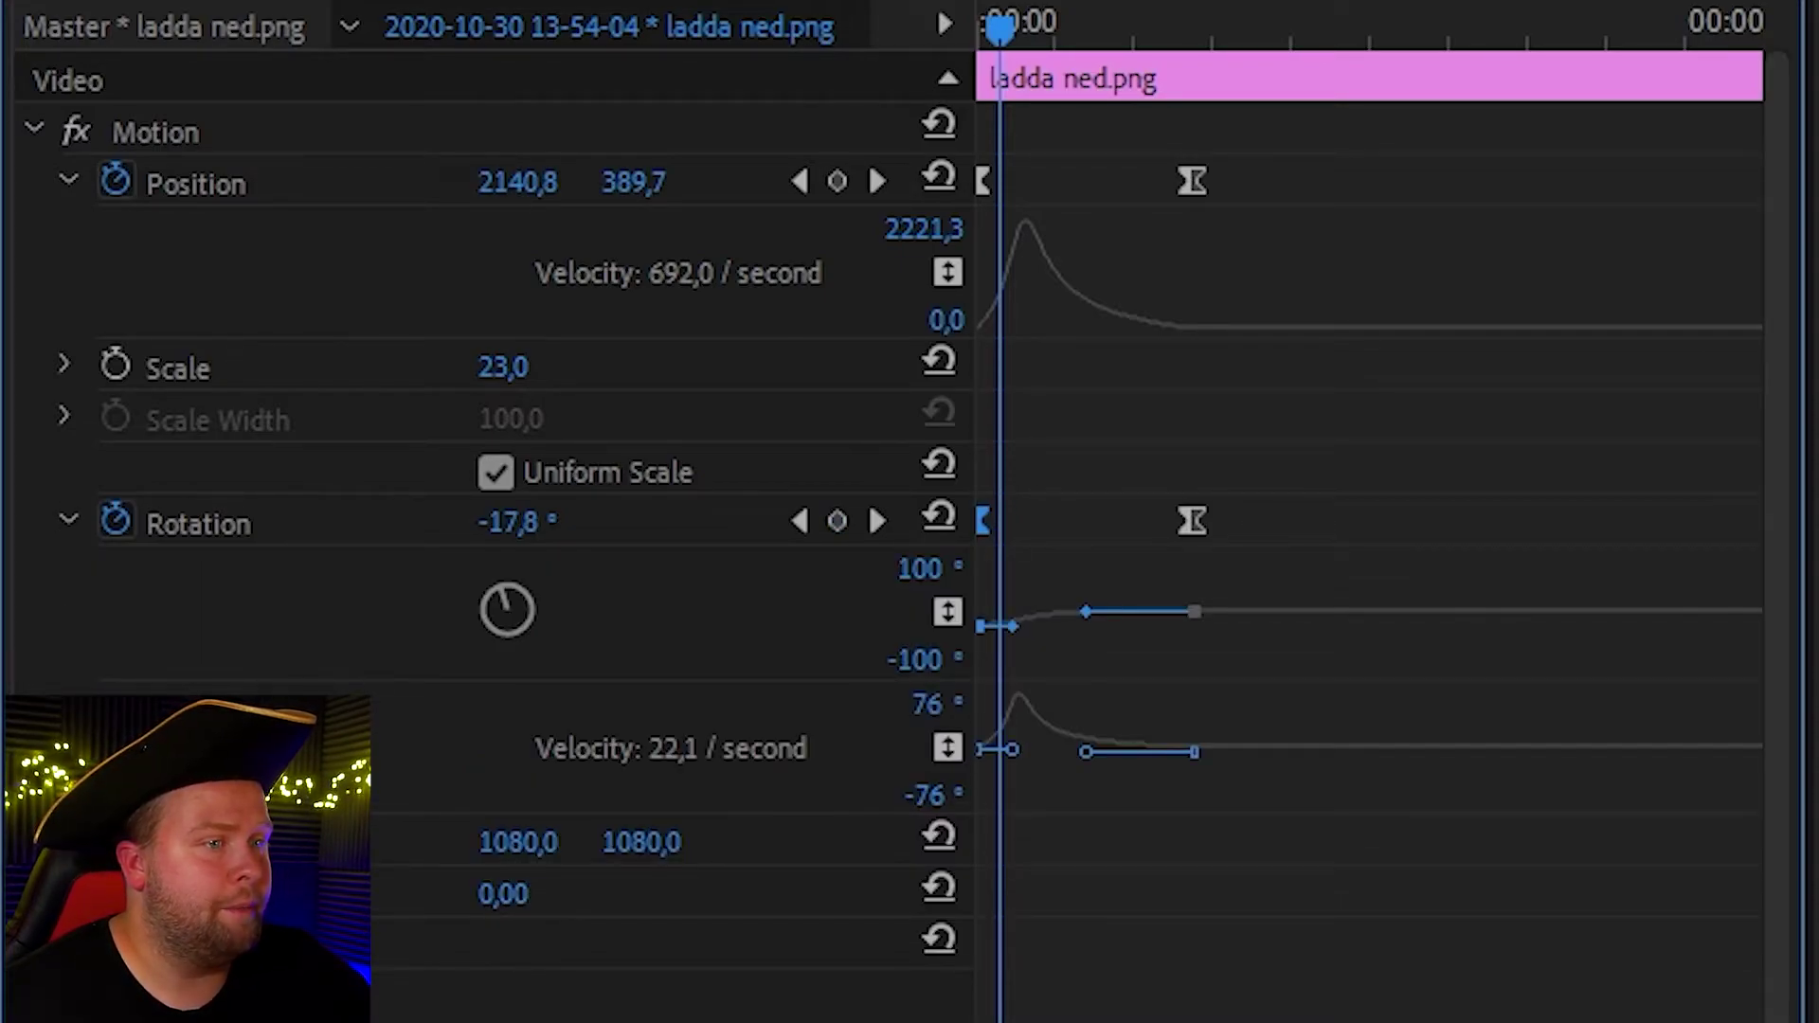
pyautogui.press('=')
pyautogui.press('=')
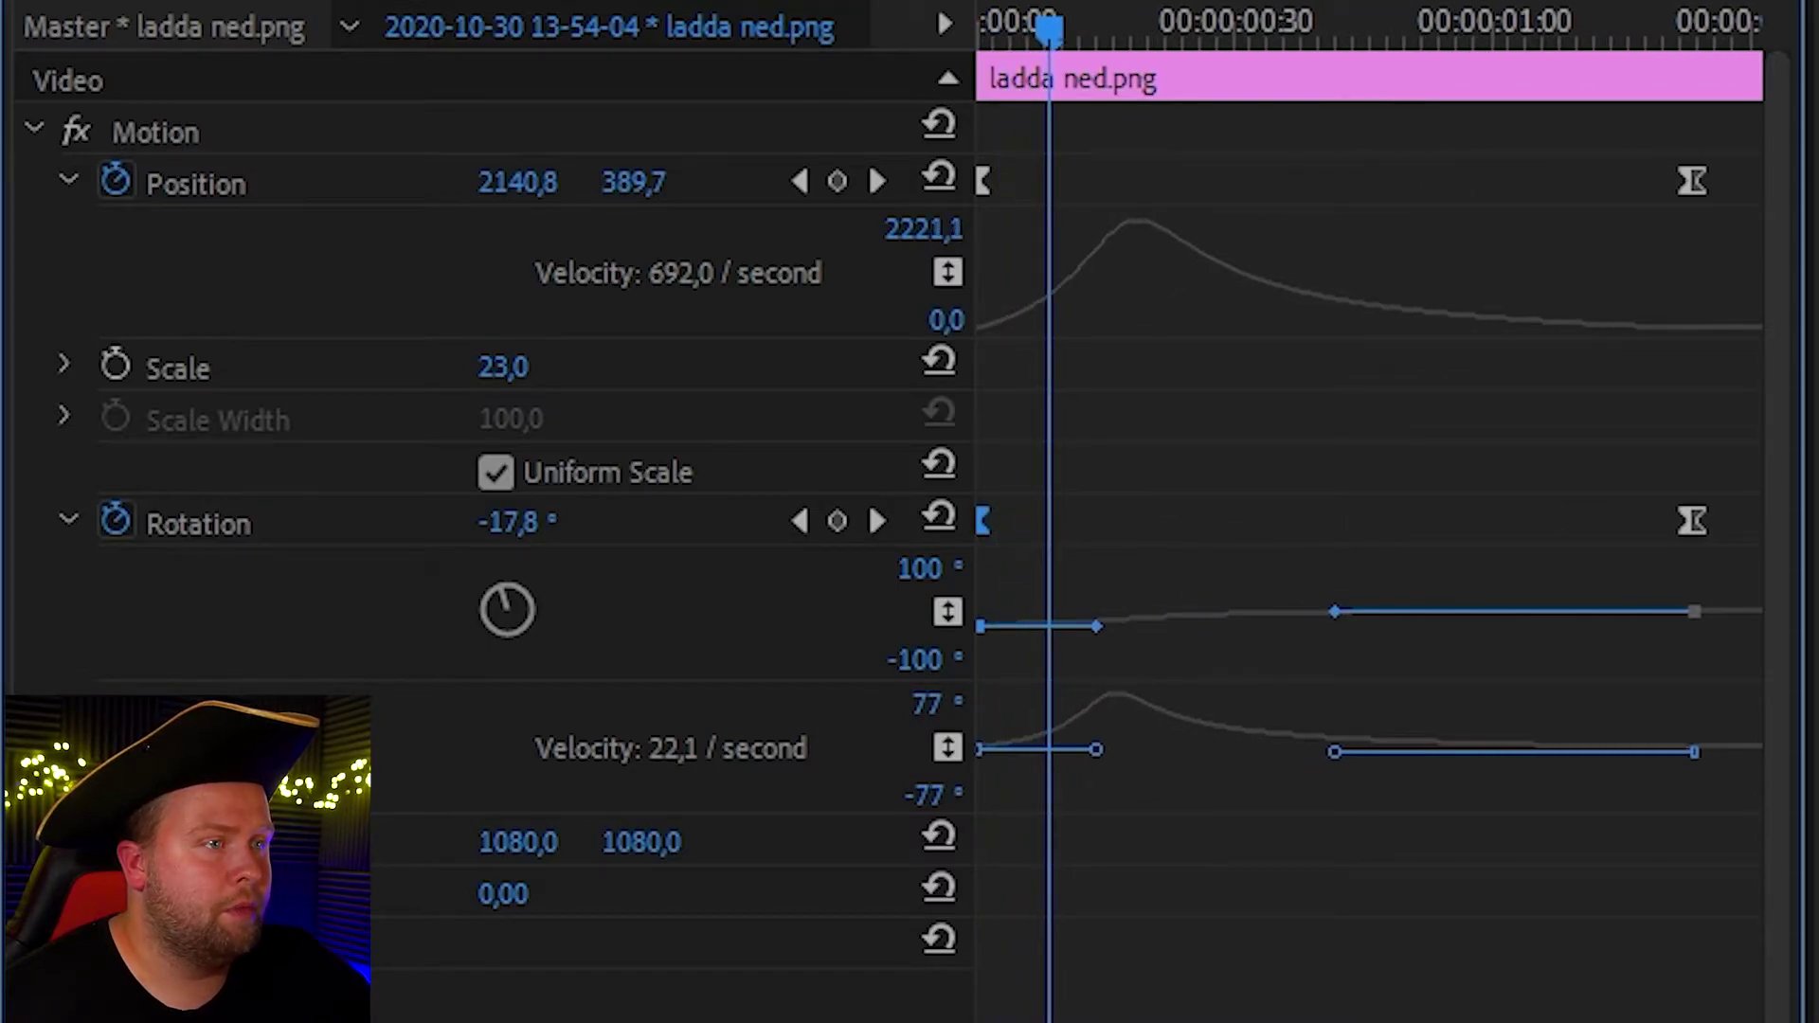
pyautogui.click(1692, 520)
pyautogui.moveTo(1334, 751)
pyautogui.mouseDown()
pyautogui.moveTo(1355, 748)
pyautogui.moveTo(1334, 746)
pyautogui.mouseUp()
pyautogui.press('Home')
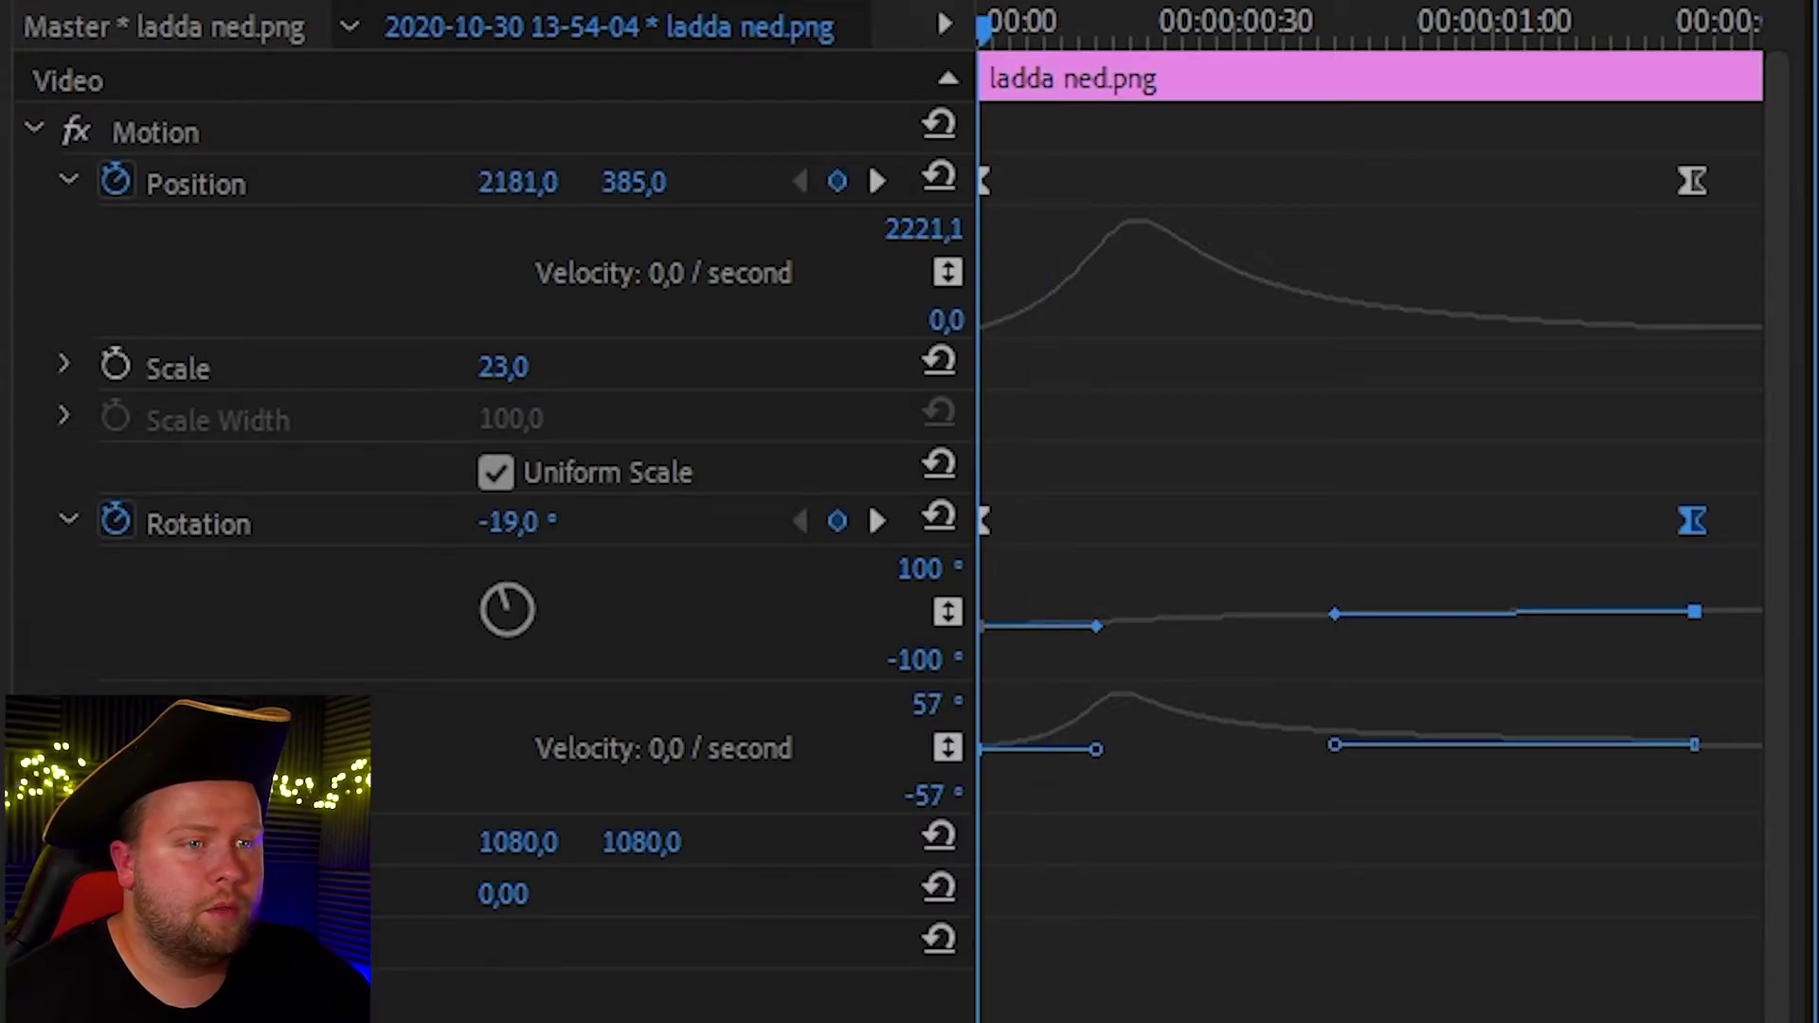
pyautogui.press('space')
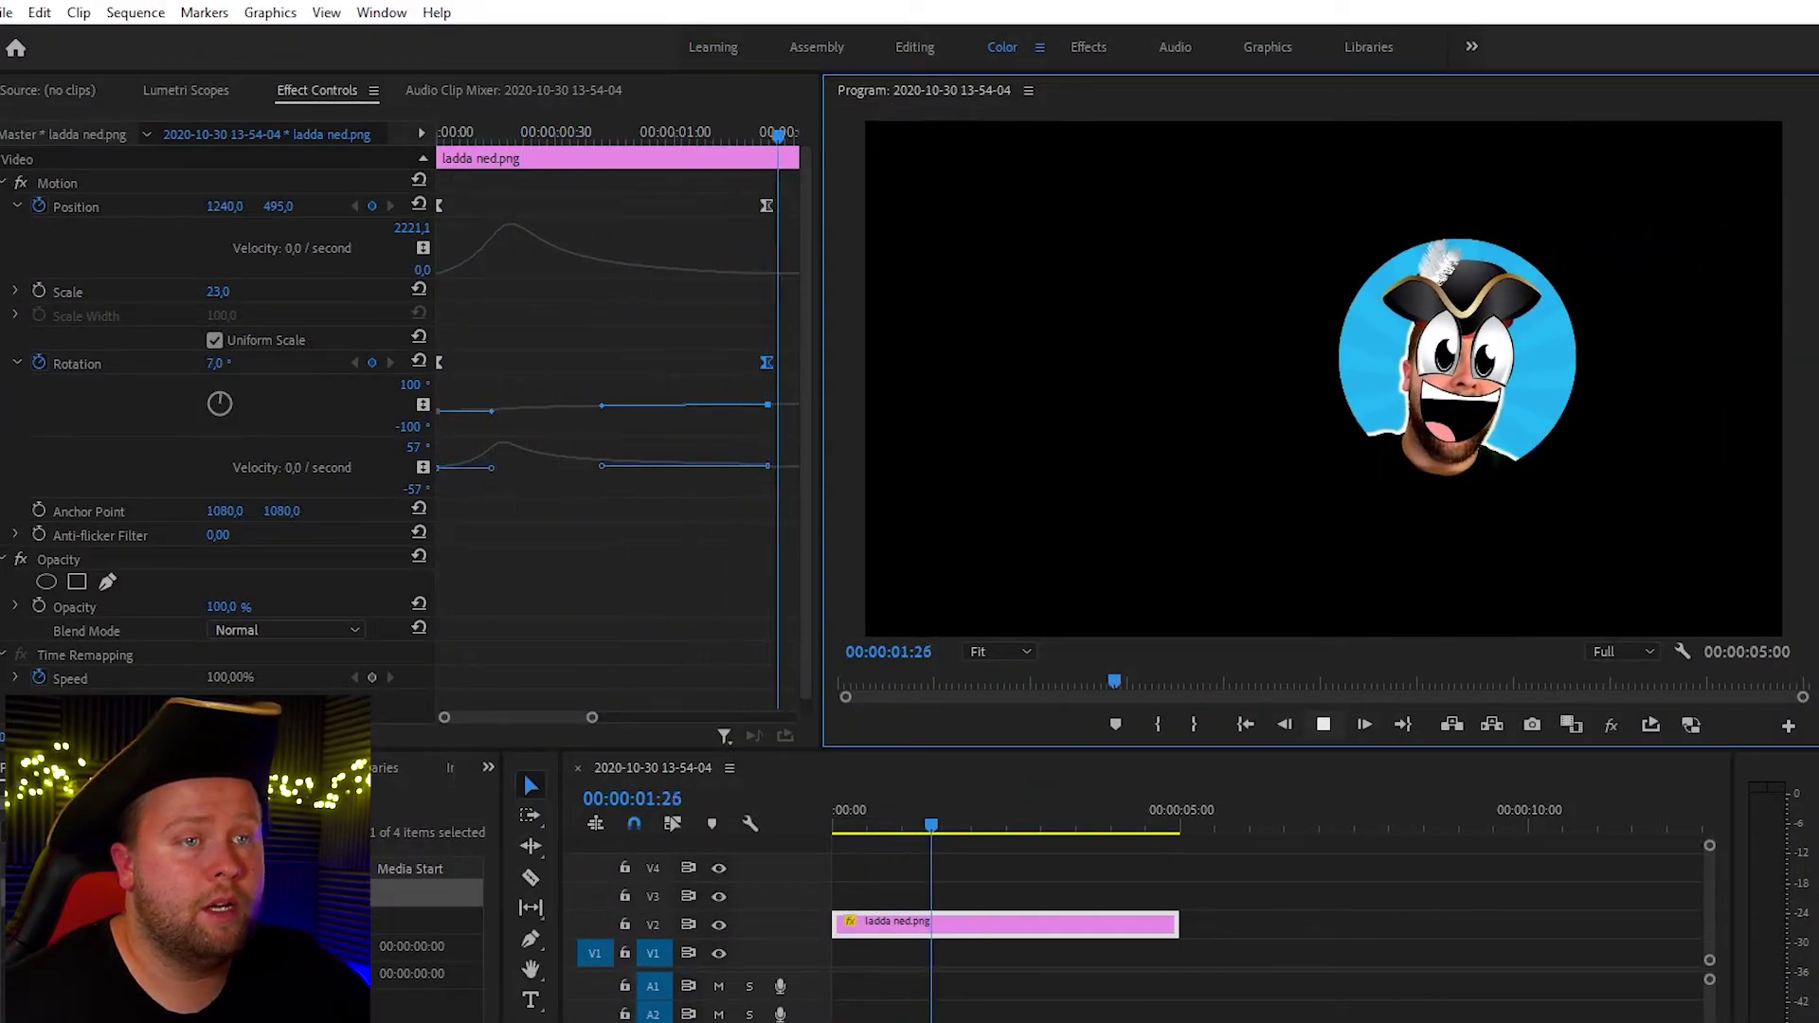
pyautogui.press('space')
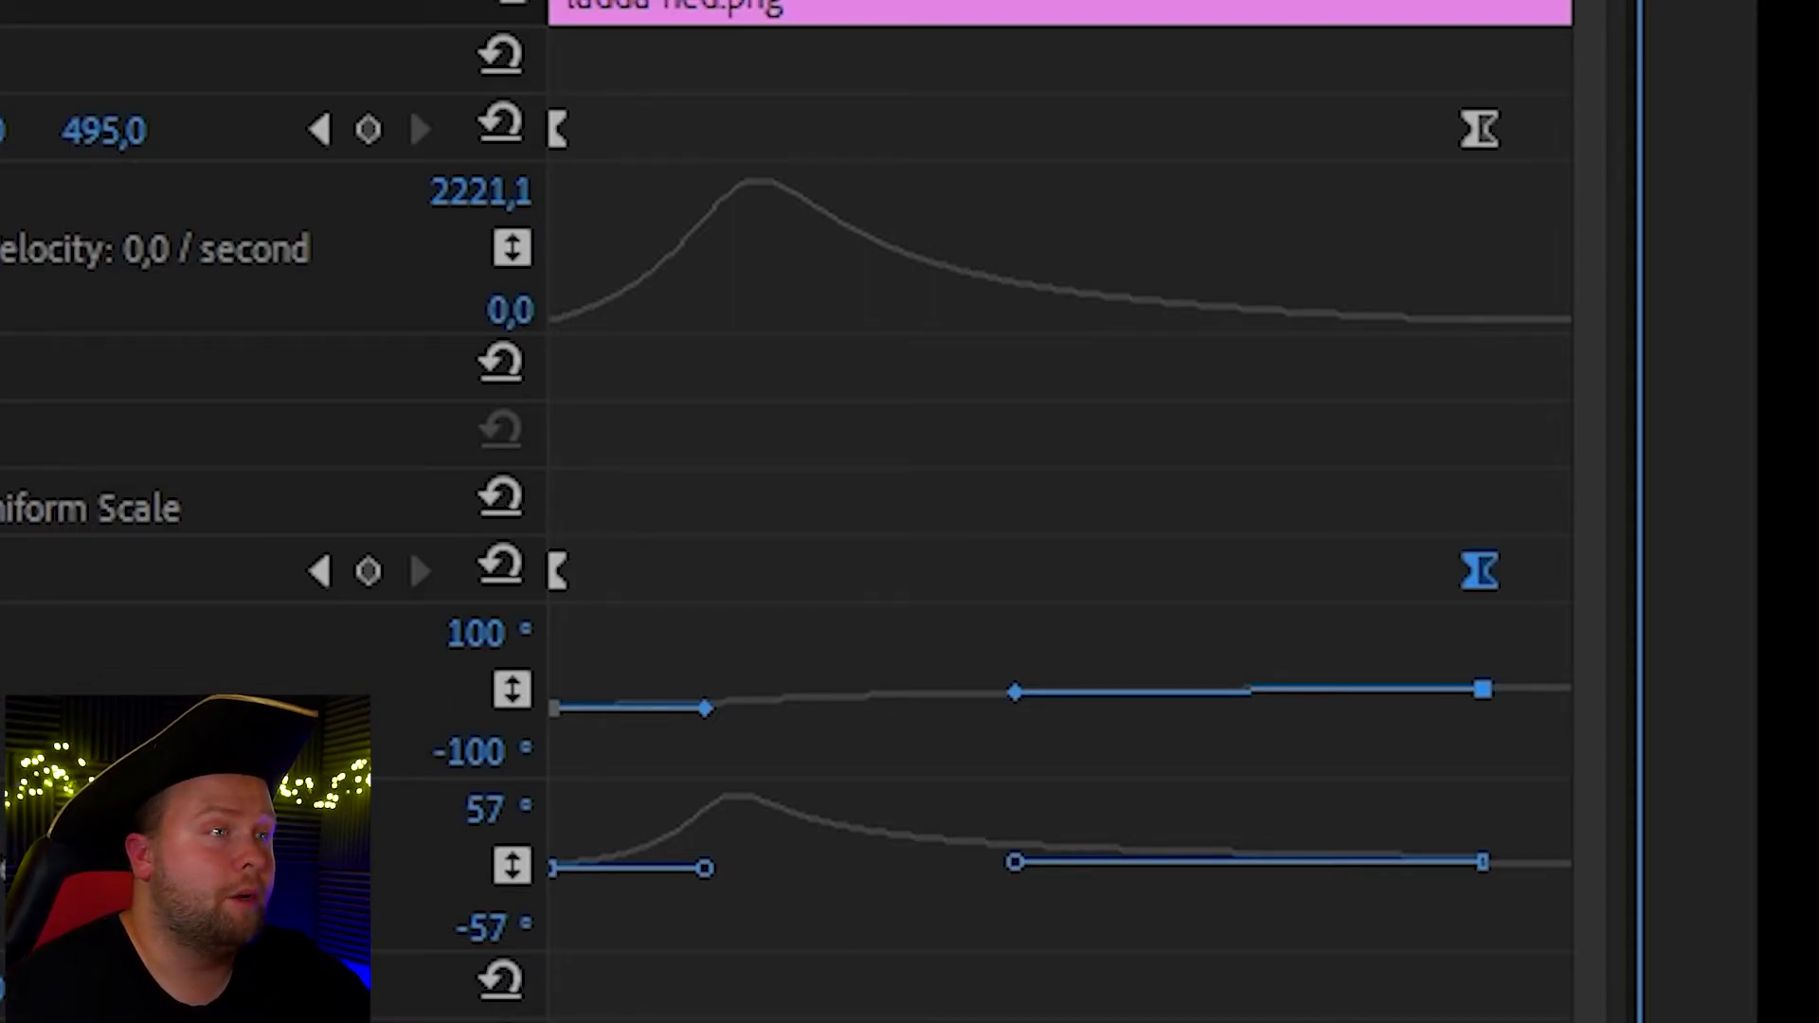
# Step: Try a longer velocity handle on the start Rotation keyframe and play the animation twice from the start
pyautogui.moveTo(704, 867); pyautogui.dragTo(840, 867)
pyautogui.click(1245, 725)
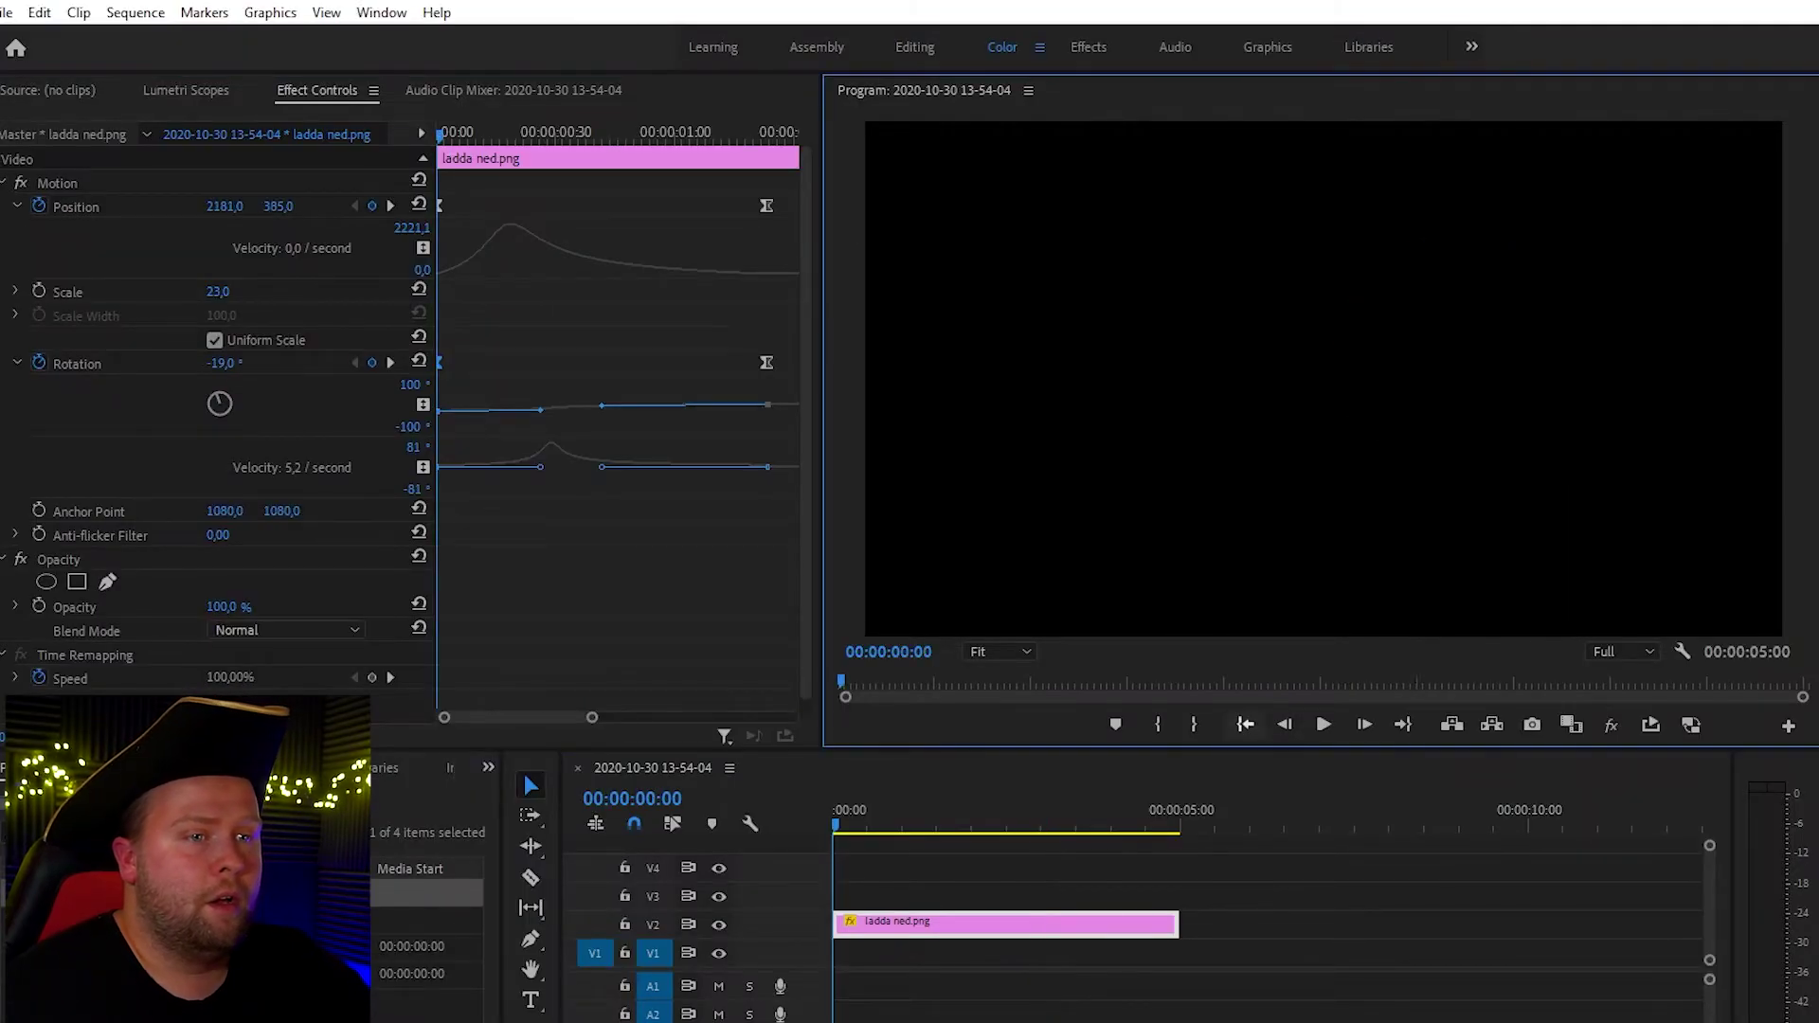
pyautogui.click(1323, 725)
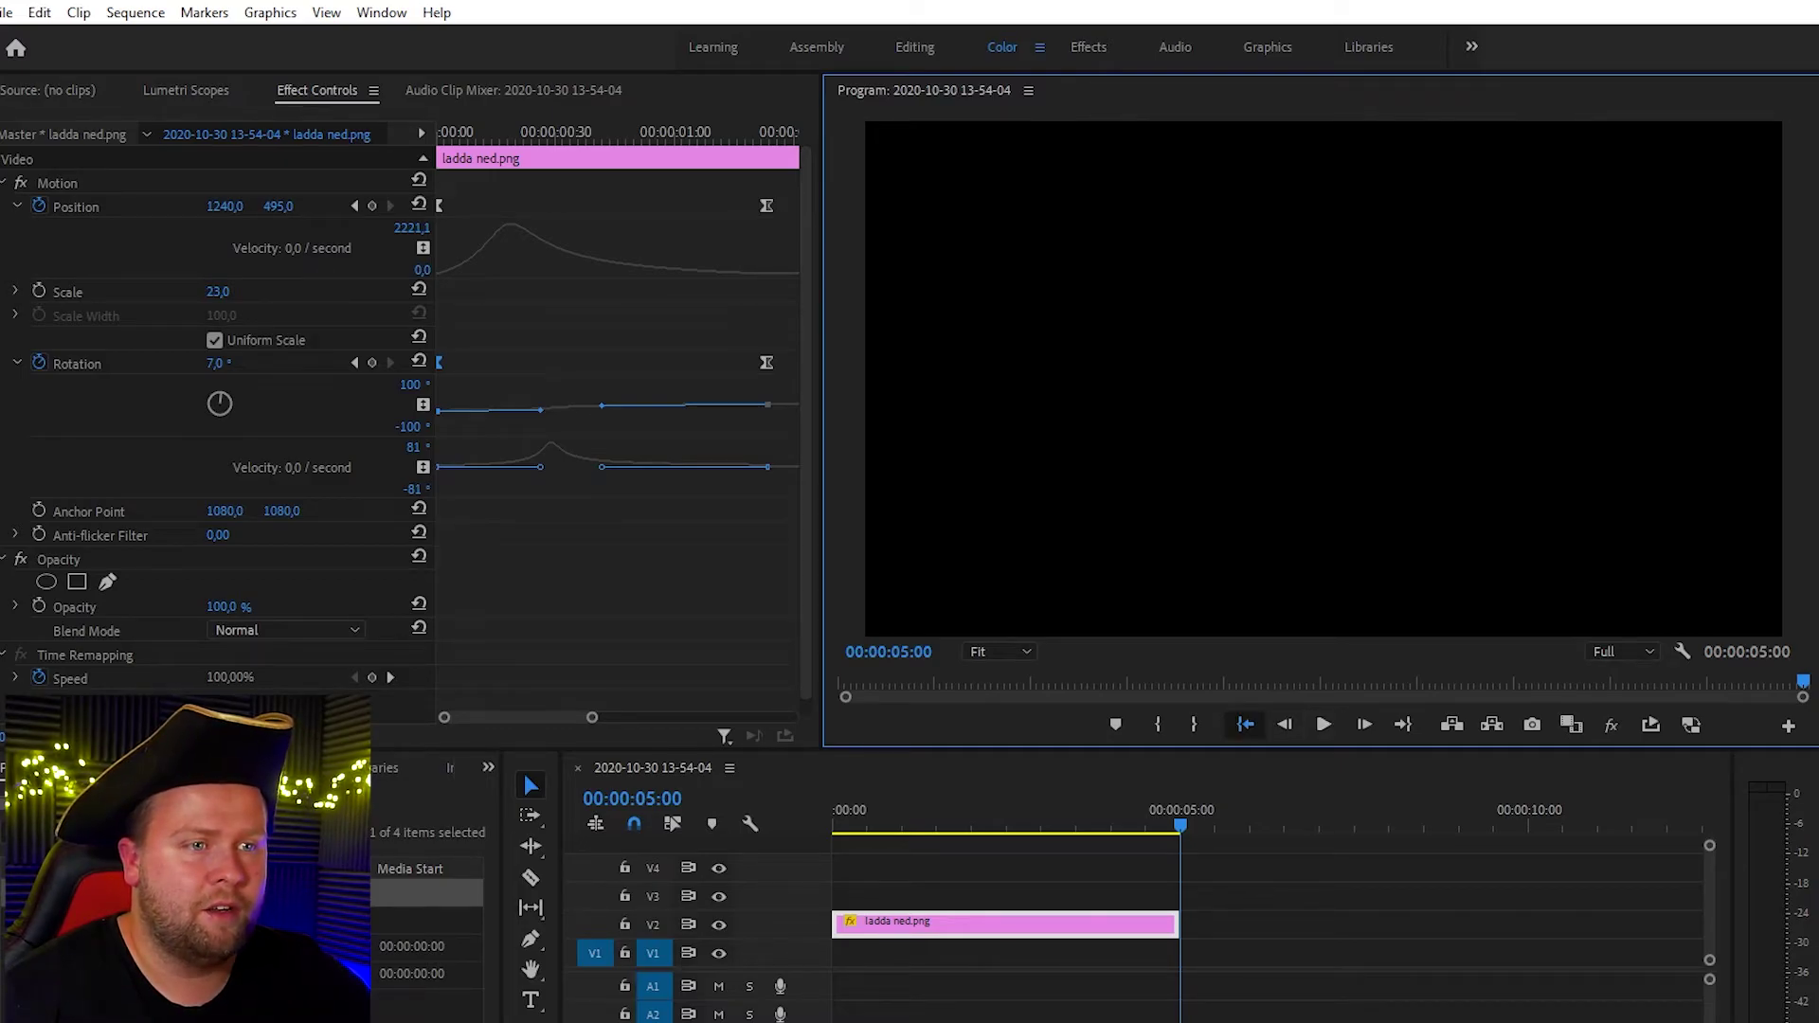
pyautogui.click(1245, 724)
pyautogui.click(1323, 724)
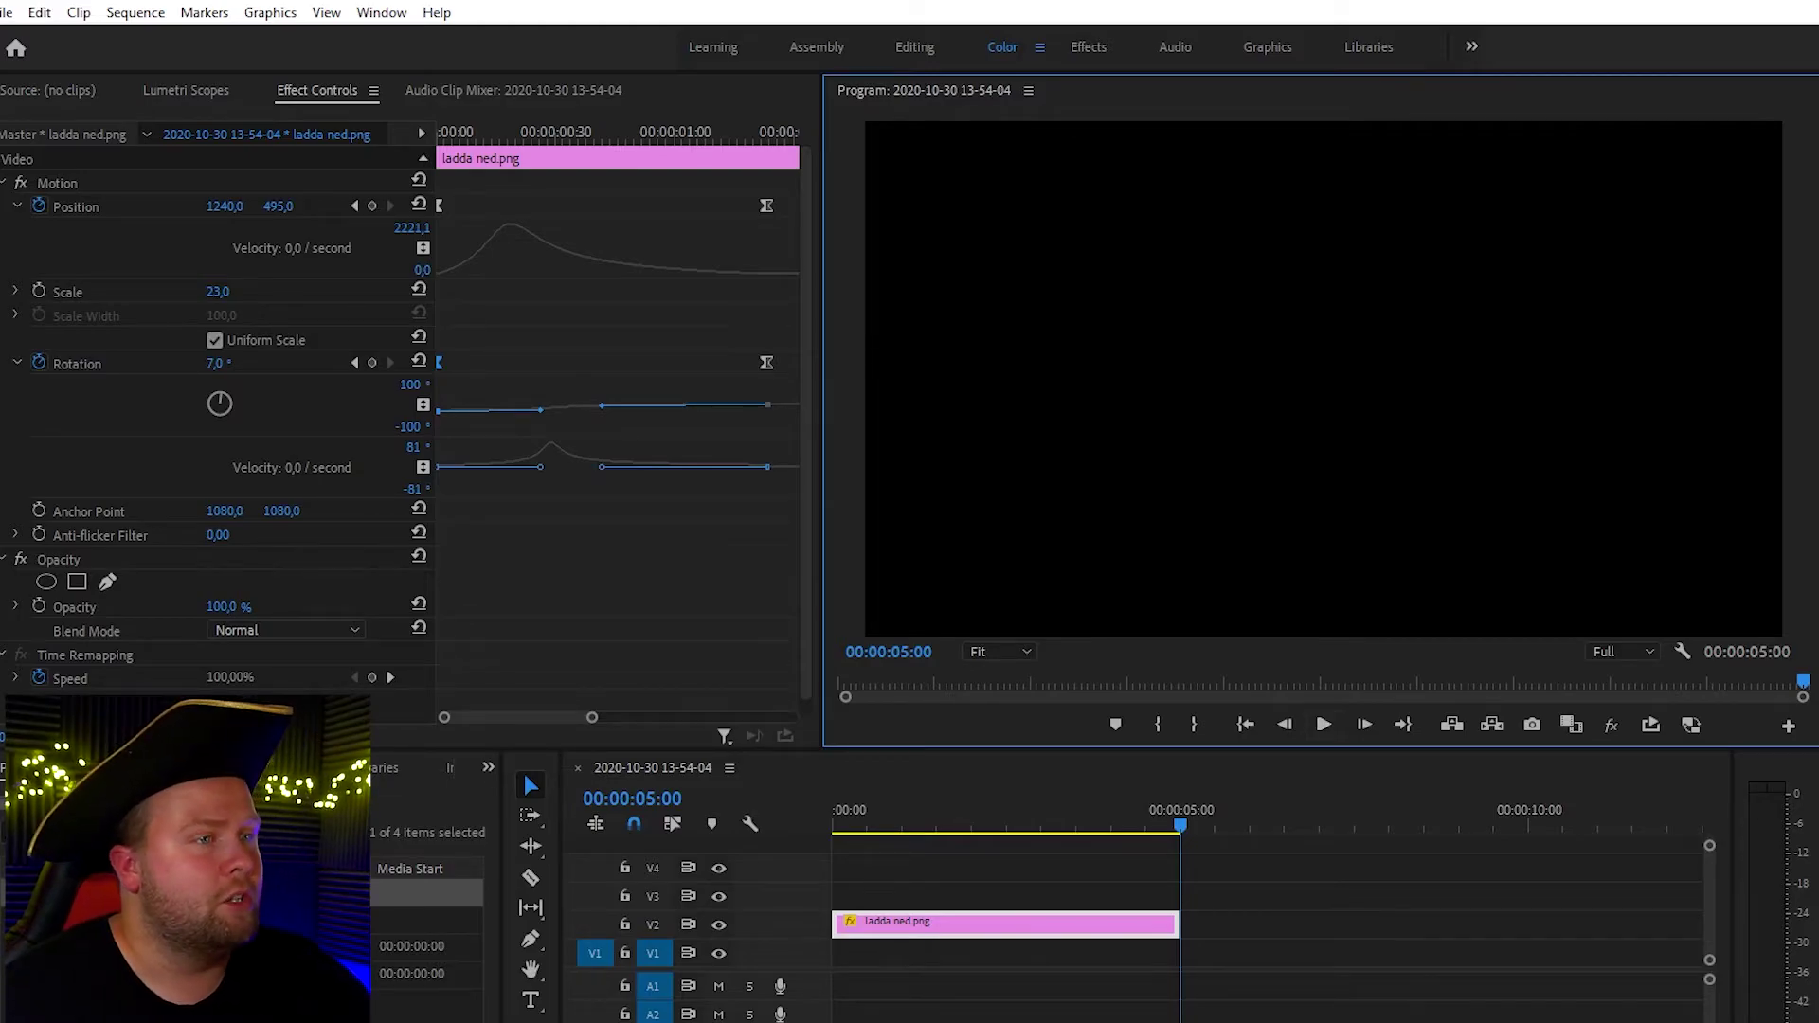
# Step: Shorten the start Rotation keyframe's velocity handle so the curve peaks early, and replay the animation
pyautogui.moveTo(540, 467); pyautogui.dragTo(484, 466)
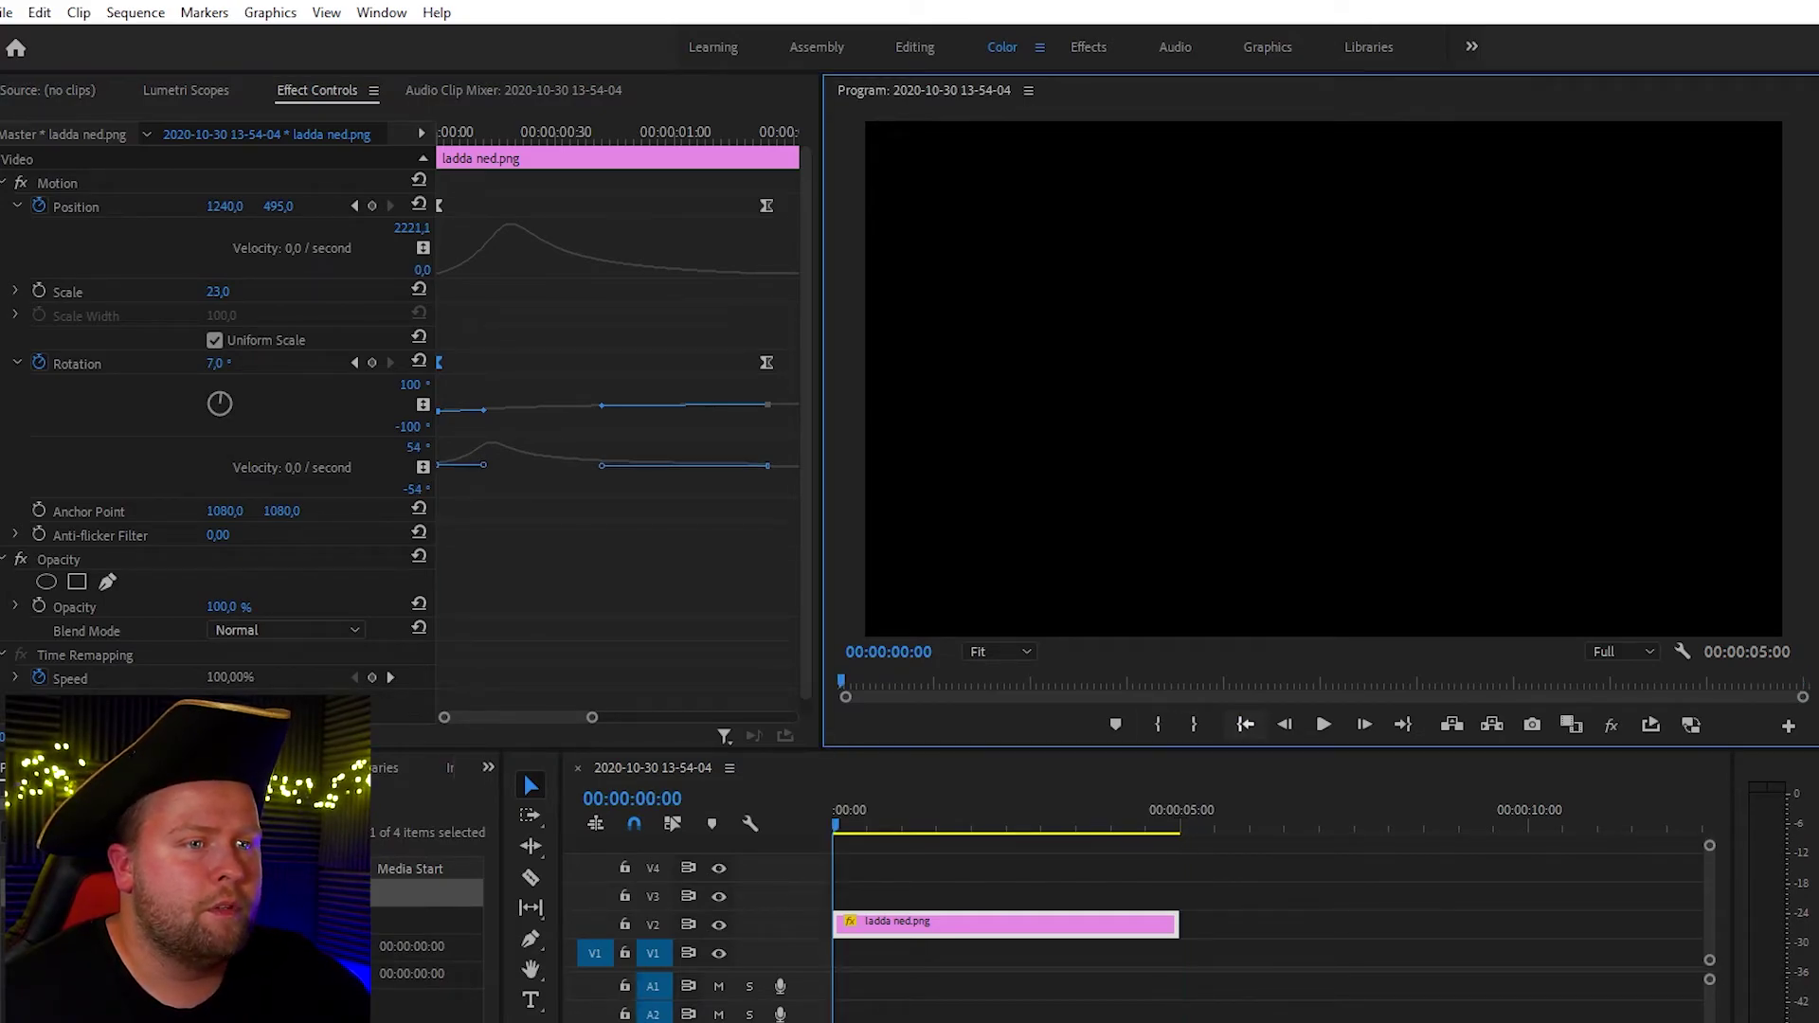
pyautogui.click(1324, 724)
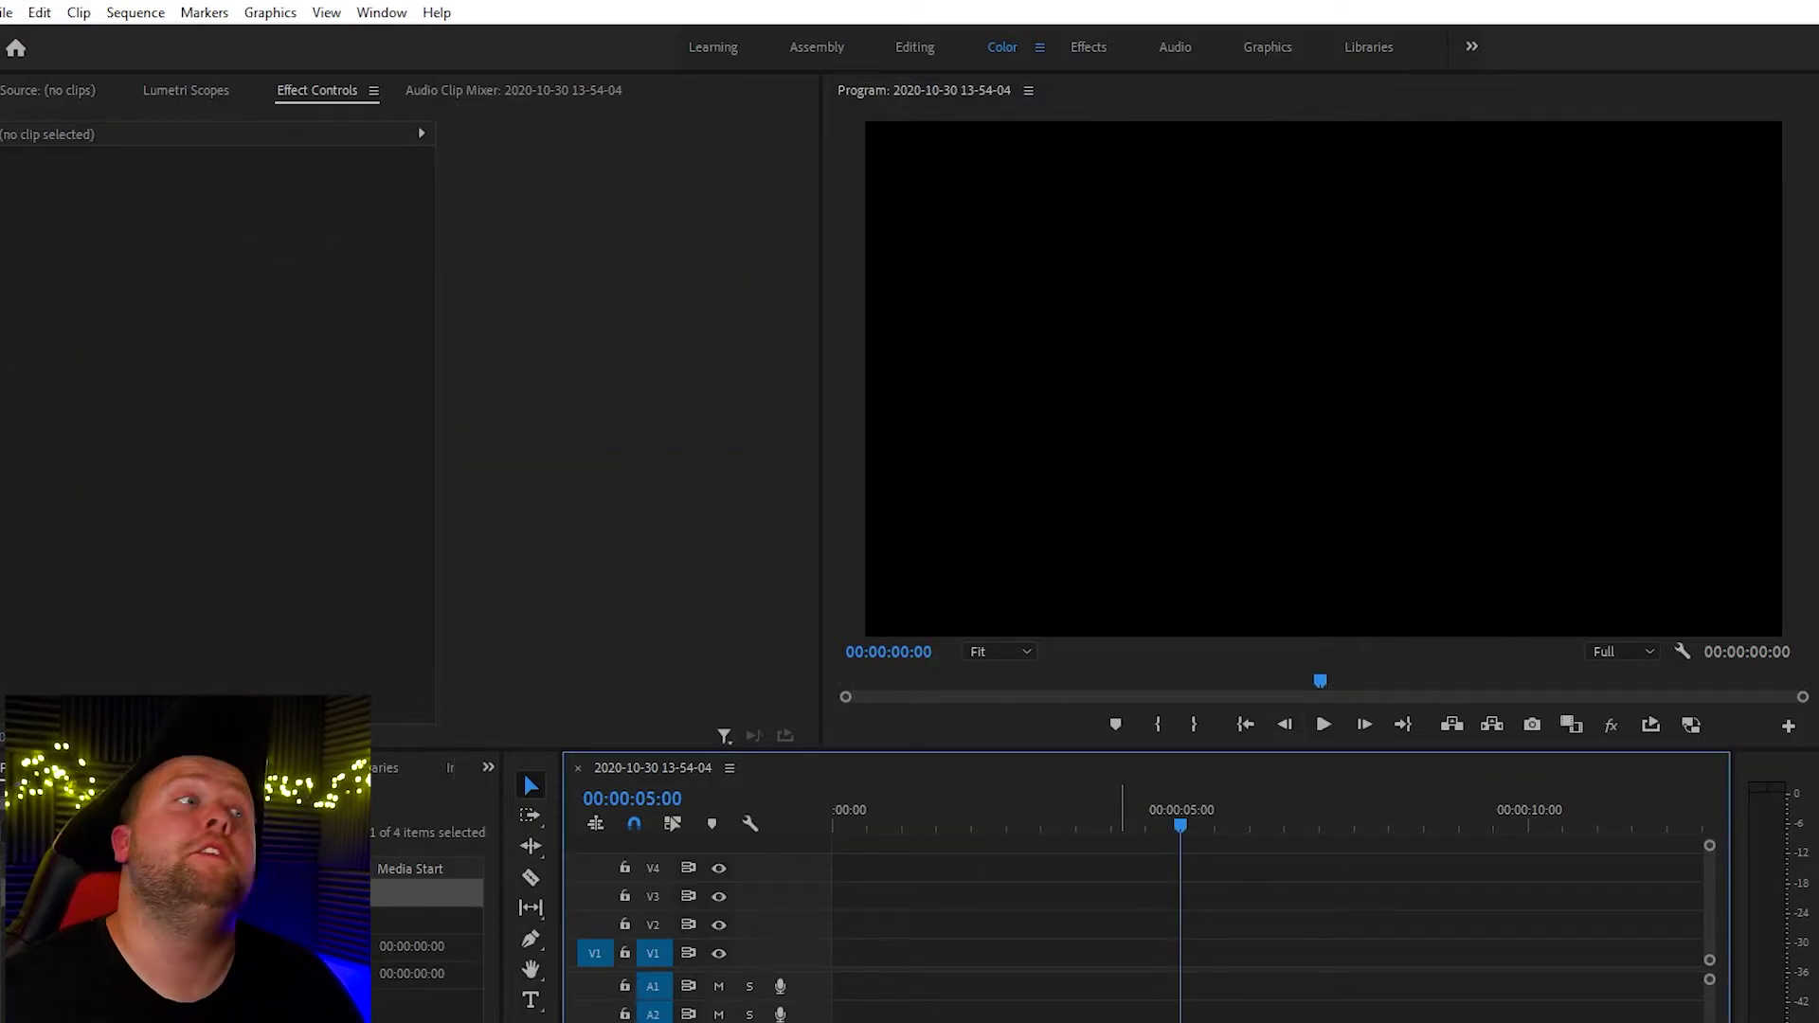
# Step: Add a "hello!" text graphic at 00:00:05:00 and shift it slightly down using its Vector Motion Position
pyautogui.write('hel')
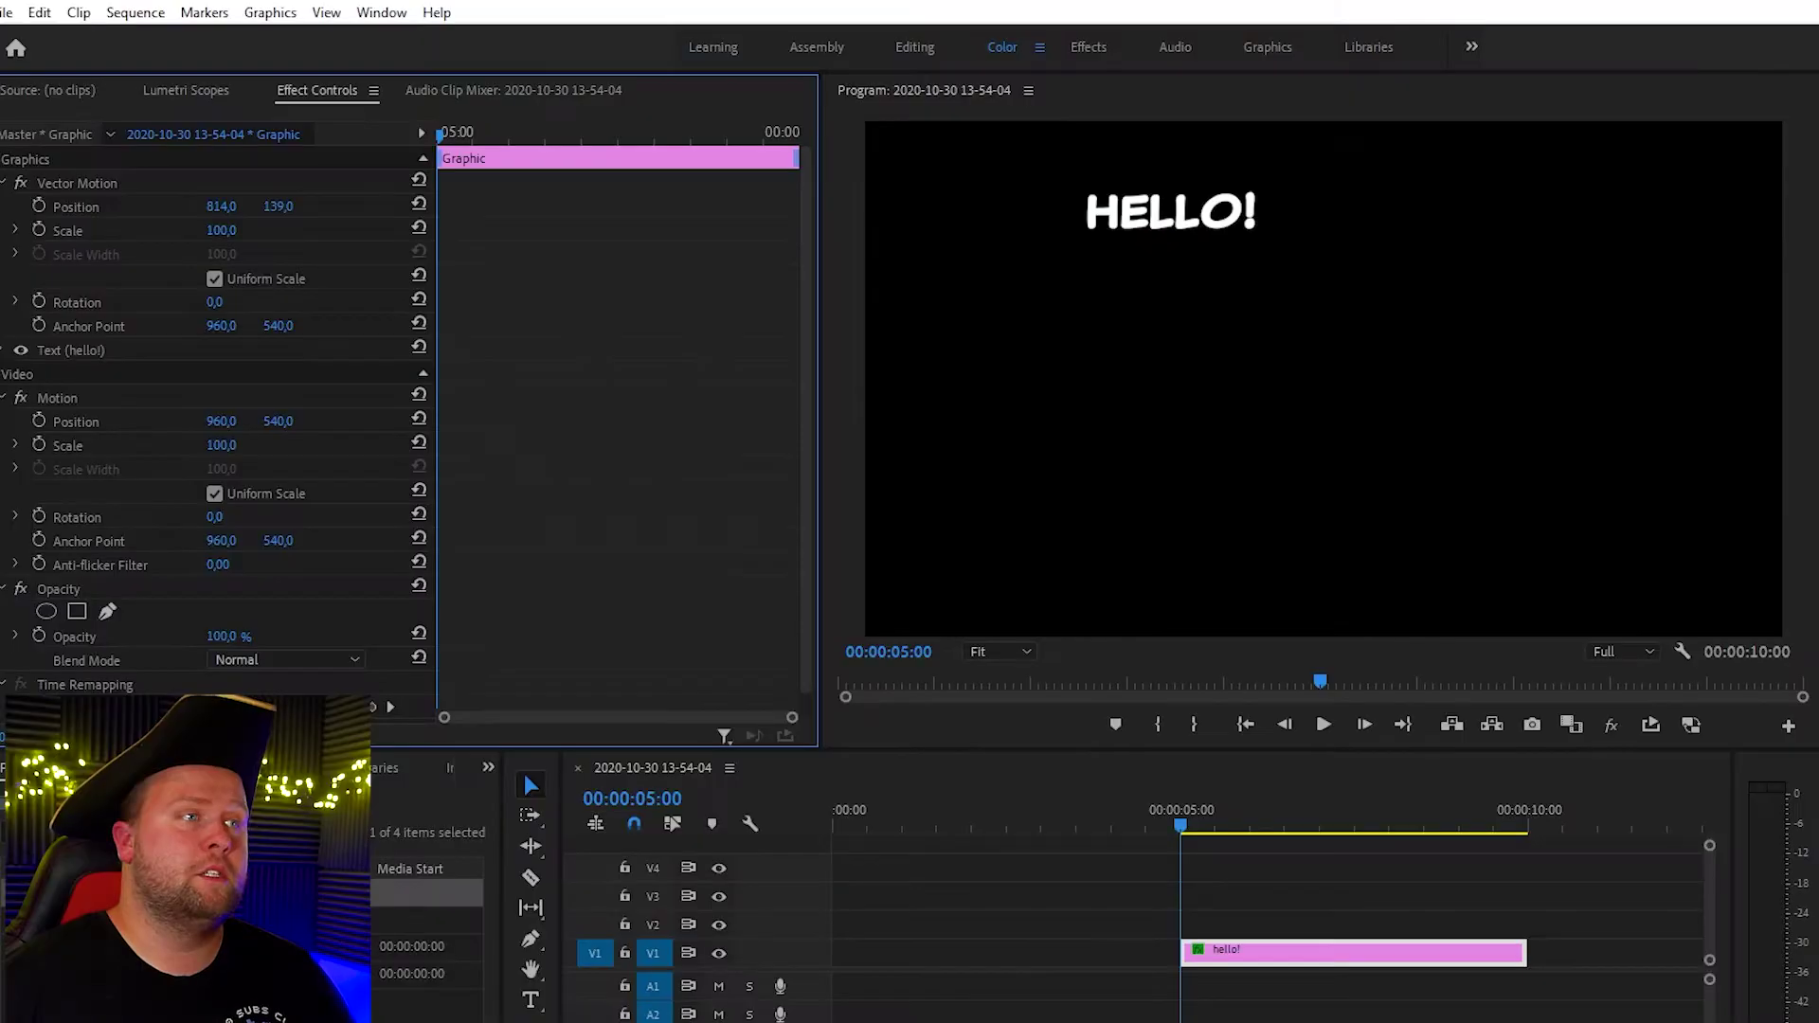
pyautogui.moveTo(278, 206); pyautogui.dragTo(301, 205)
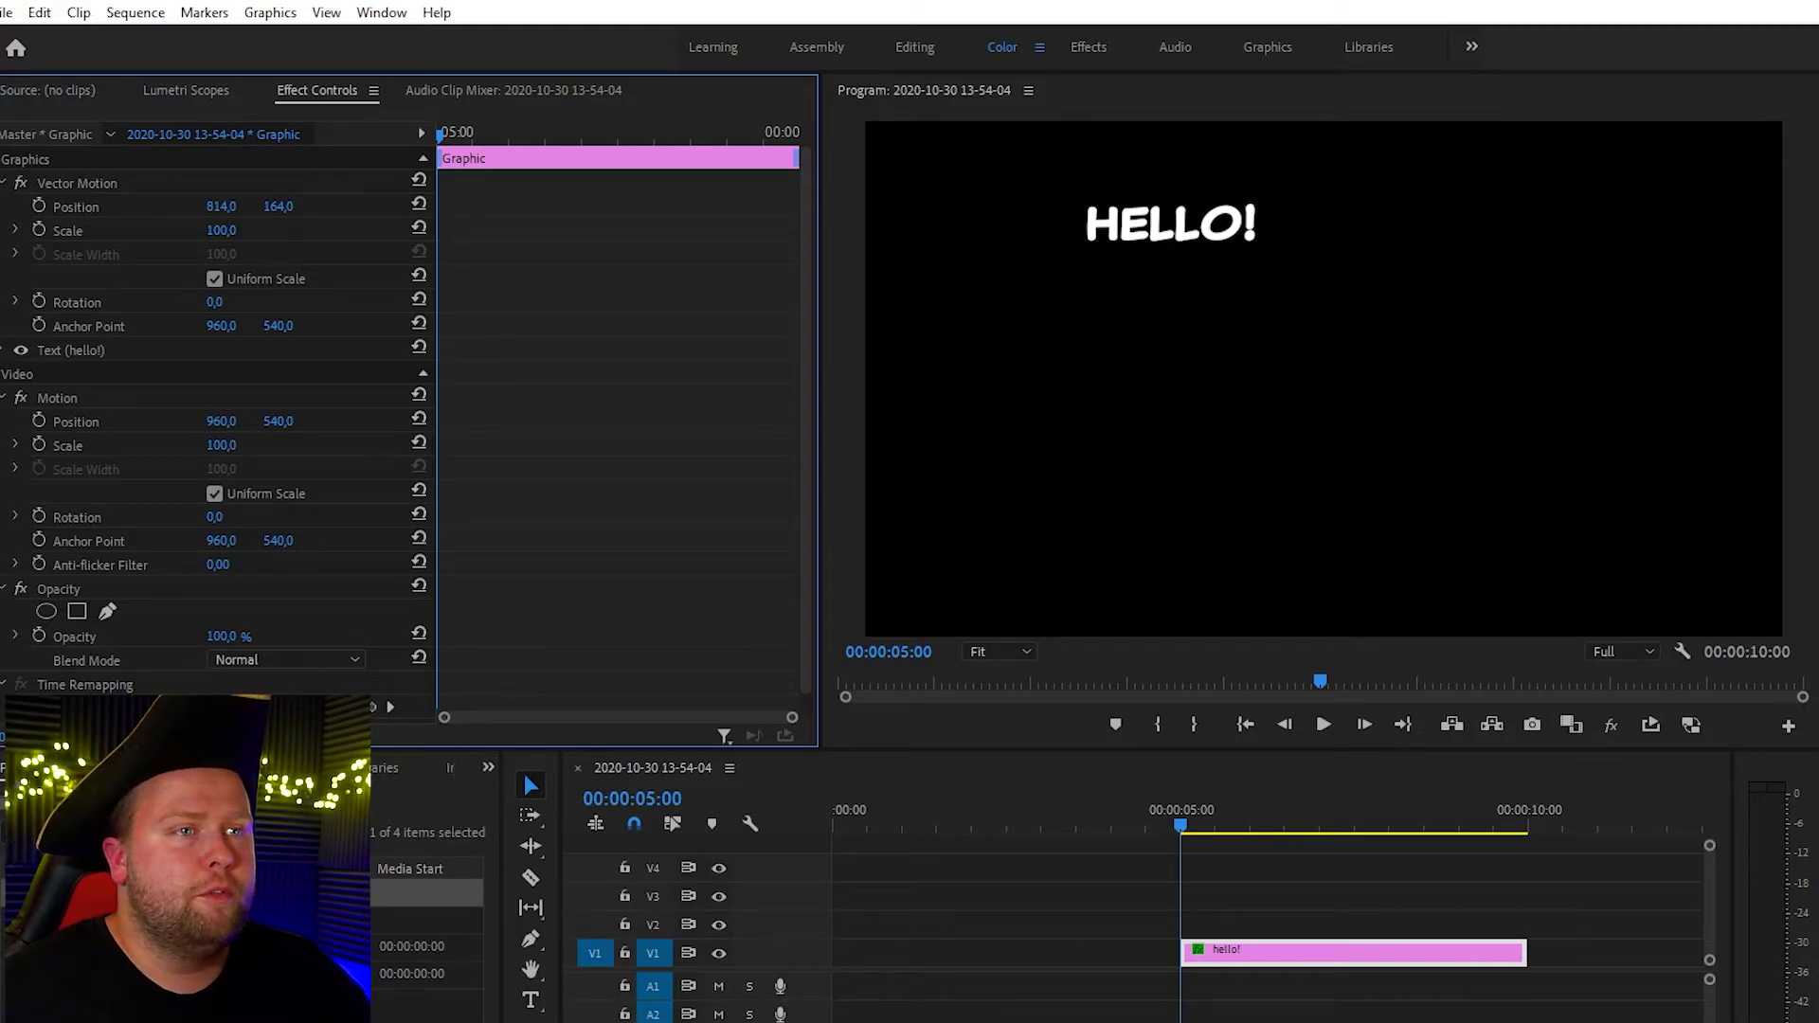
pyautogui.moveTo(278, 206)
pyautogui.mouseDown()
pyautogui.moveTo(433, 205)
pyautogui.moveTo(271, 206)
pyautogui.mouseUp()
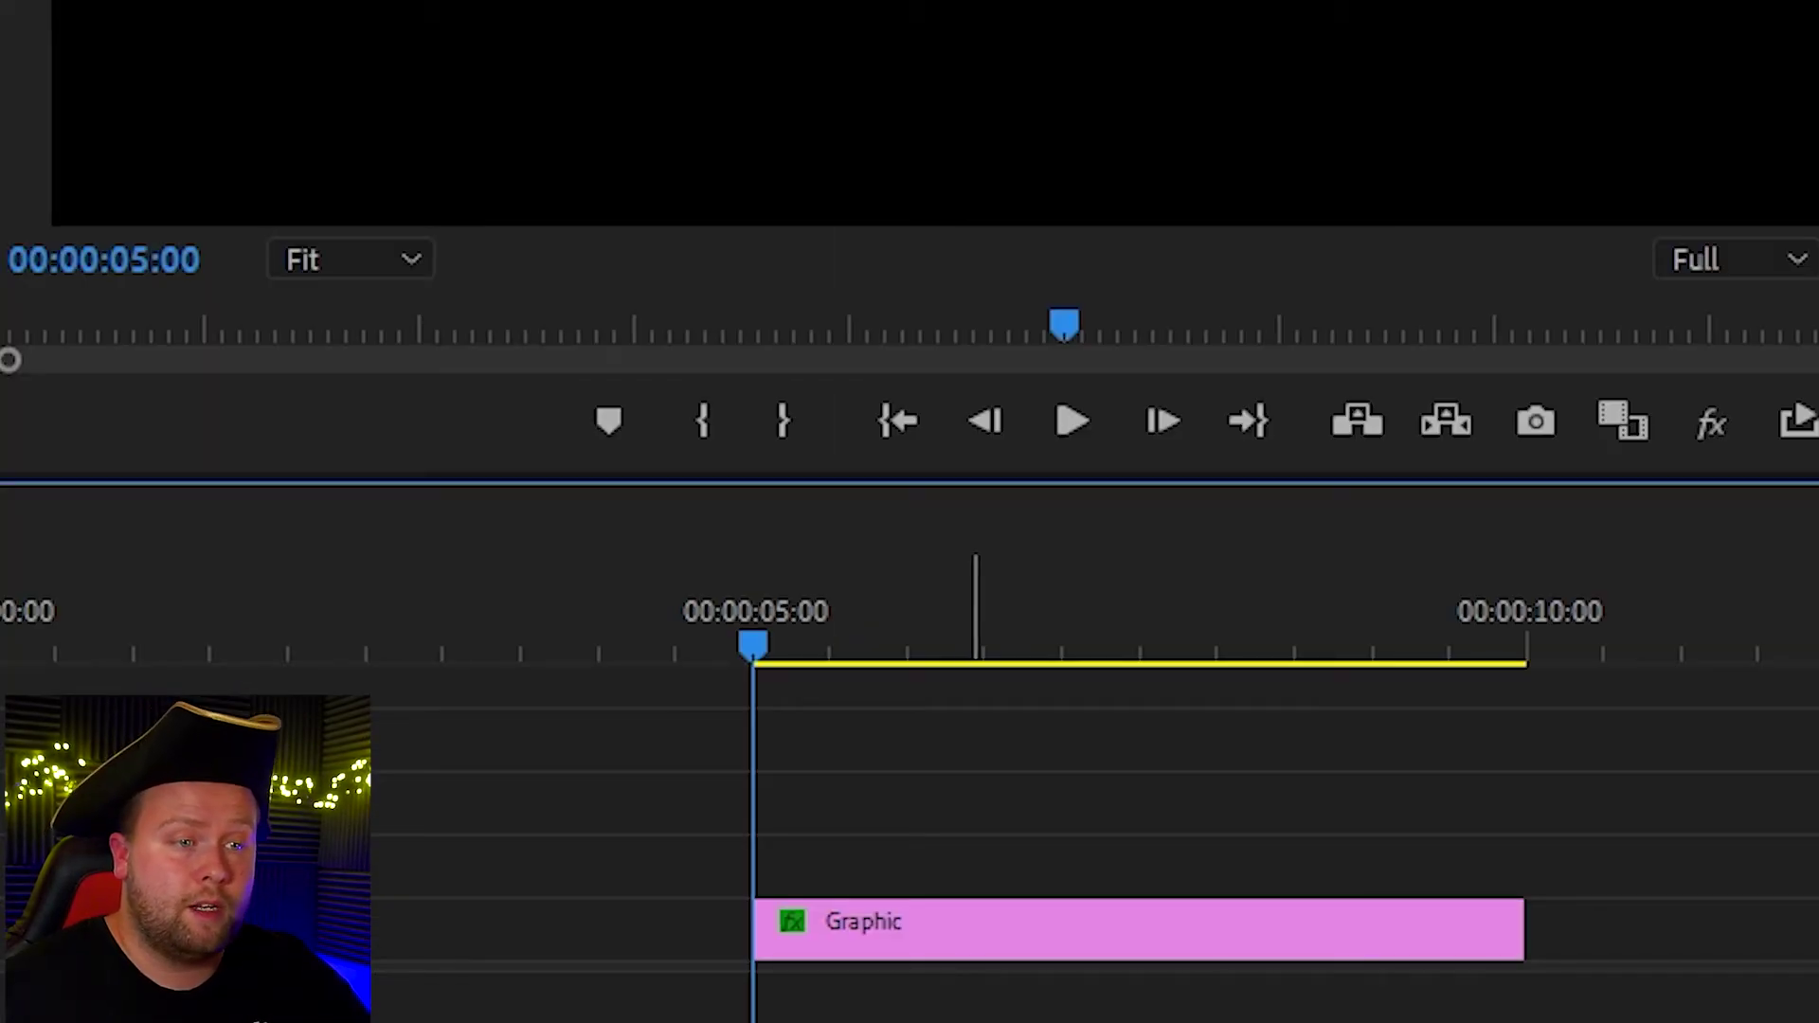
# Step: Nest the text graphic and move the nested clip's anchor point to the word's center, about 618.6, 214.1
pyautogui.rightClick(976, 923)
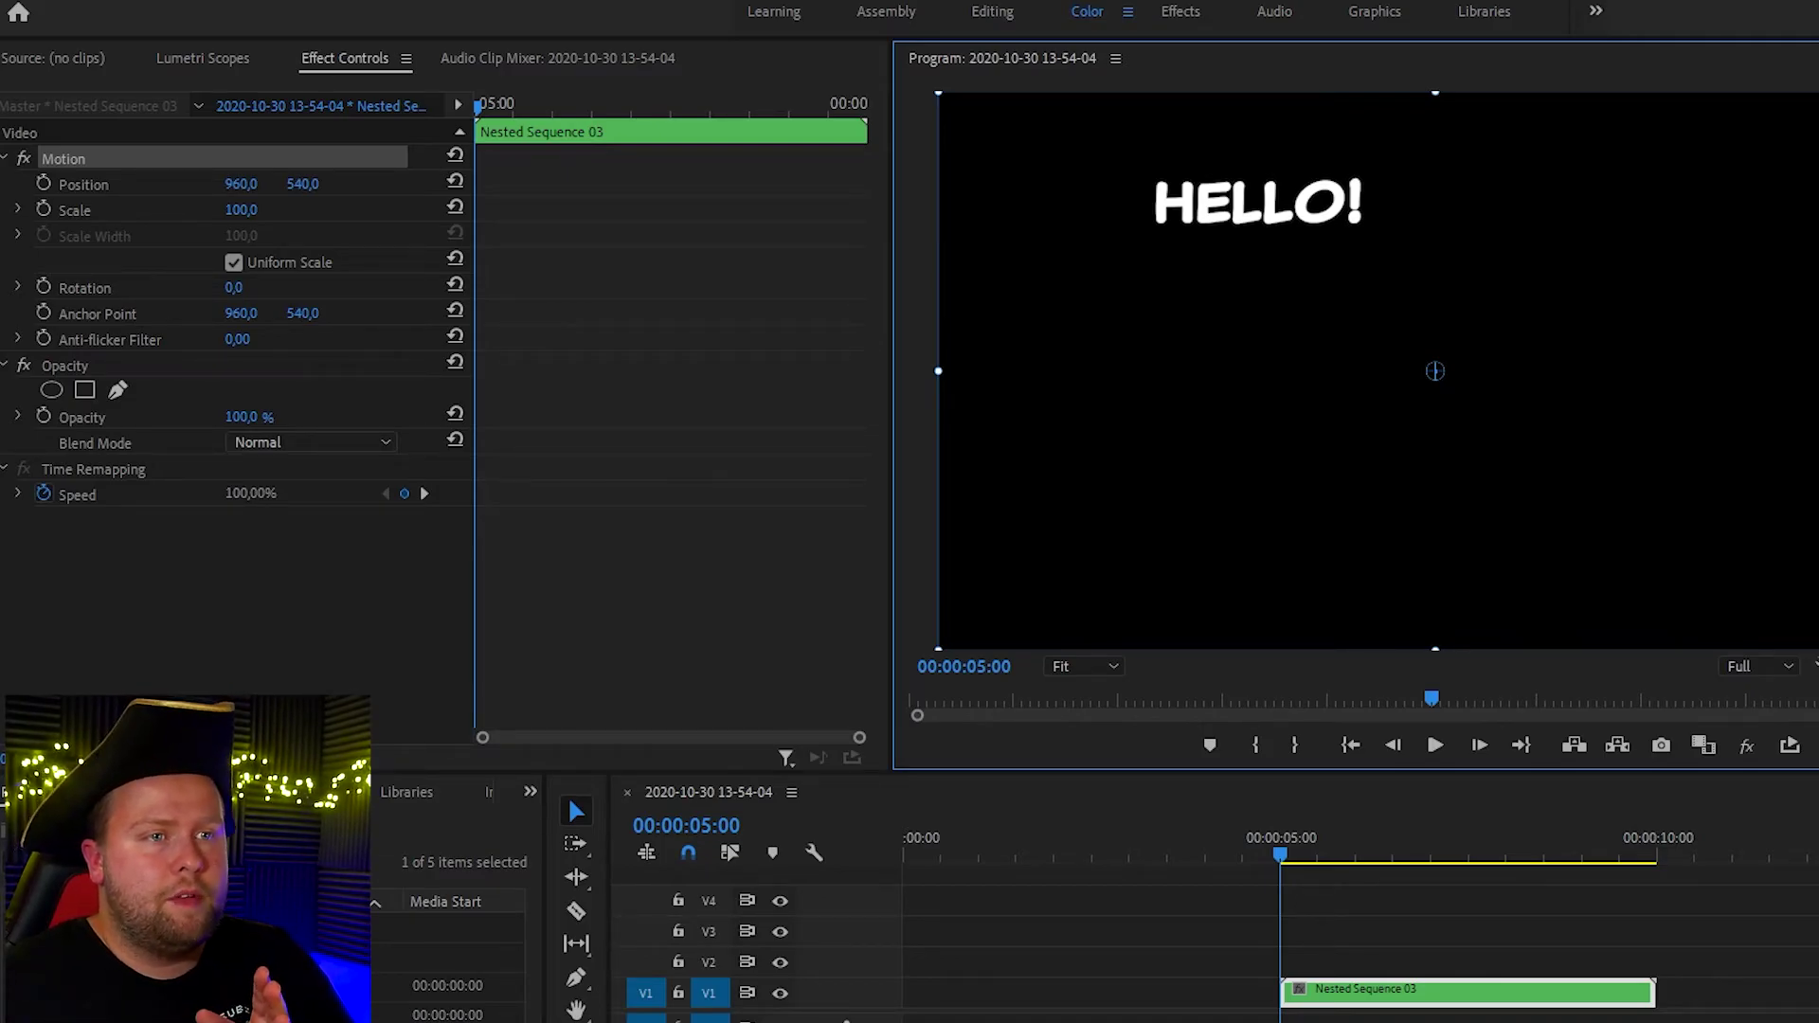
pyautogui.moveTo(1436, 371); pyautogui.dragTo(1258, 201)
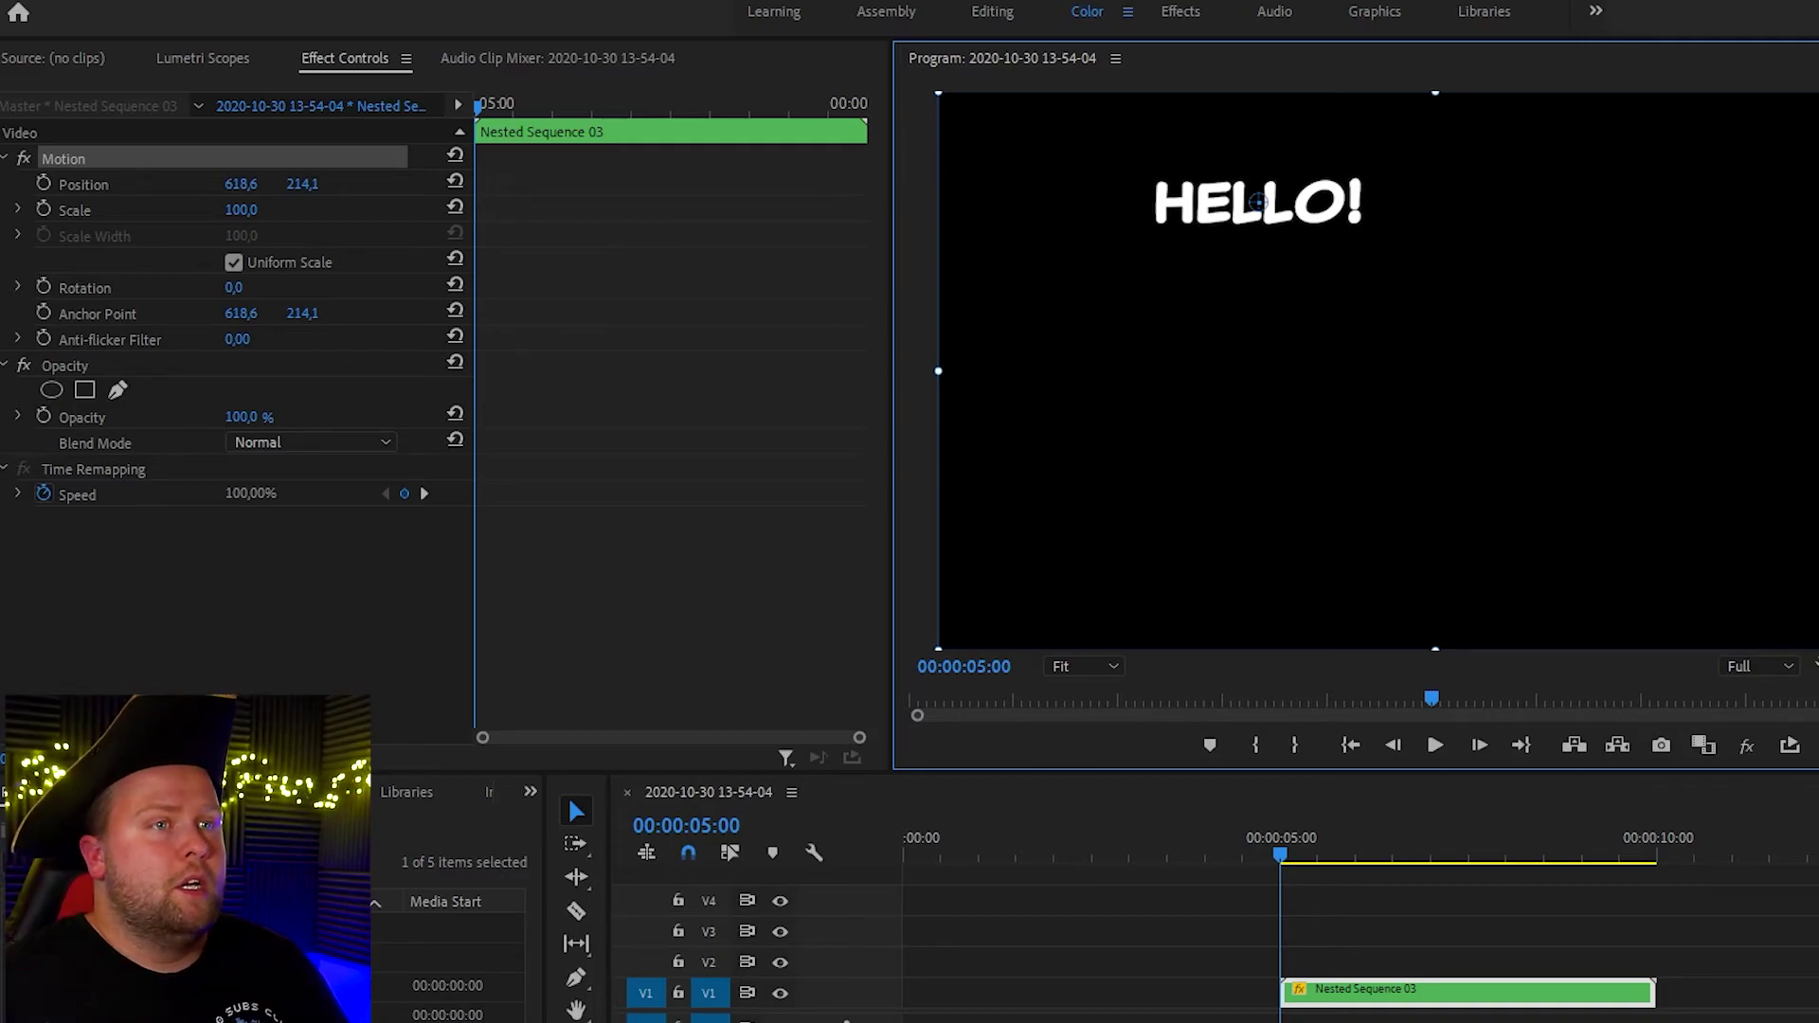
# Step: Animate the nested text's Scale from 0 to 146 with eased keyframes starting at the clip's beginning
pyautogui.hotkey('shift', '5')
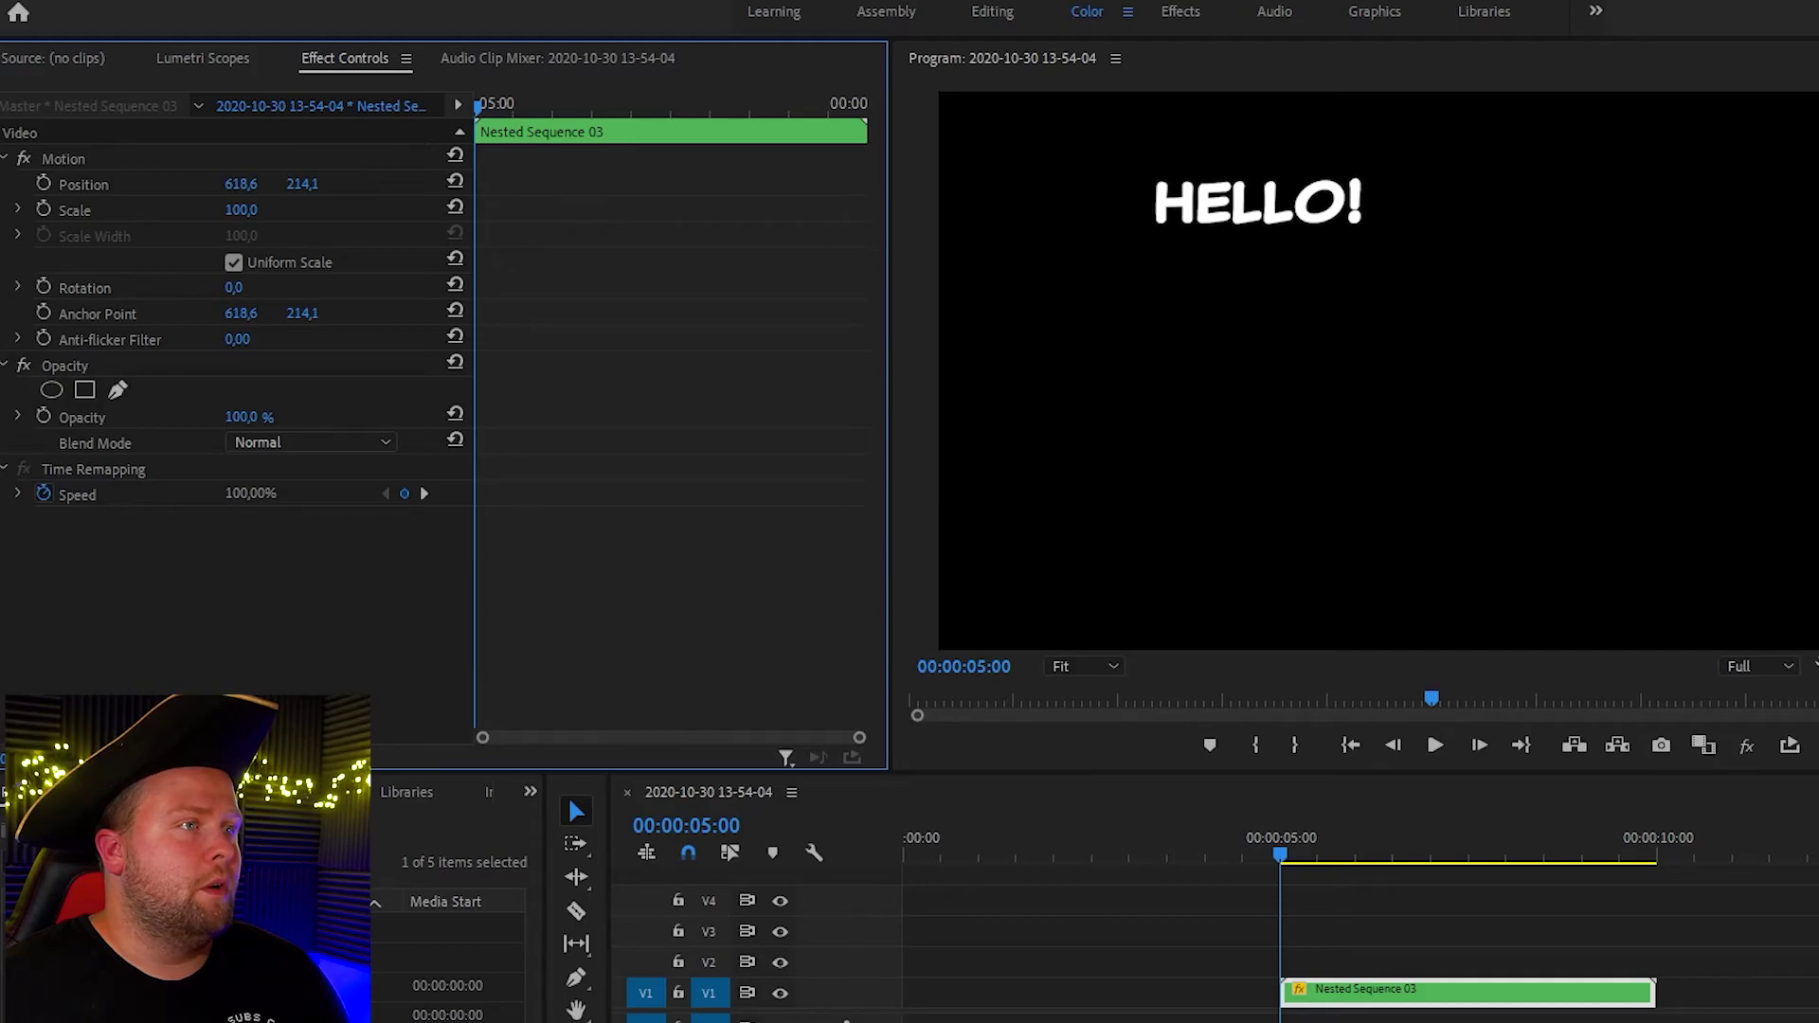
pyautogui.moveTo(241, 209)
pyautogui.mouseDown()
pyautogui.moveTo(161, 210)
pyautogui.moveTo(235, 210)
pyautogui.moveTo(216, 209)
pyautogui.mouseUp()
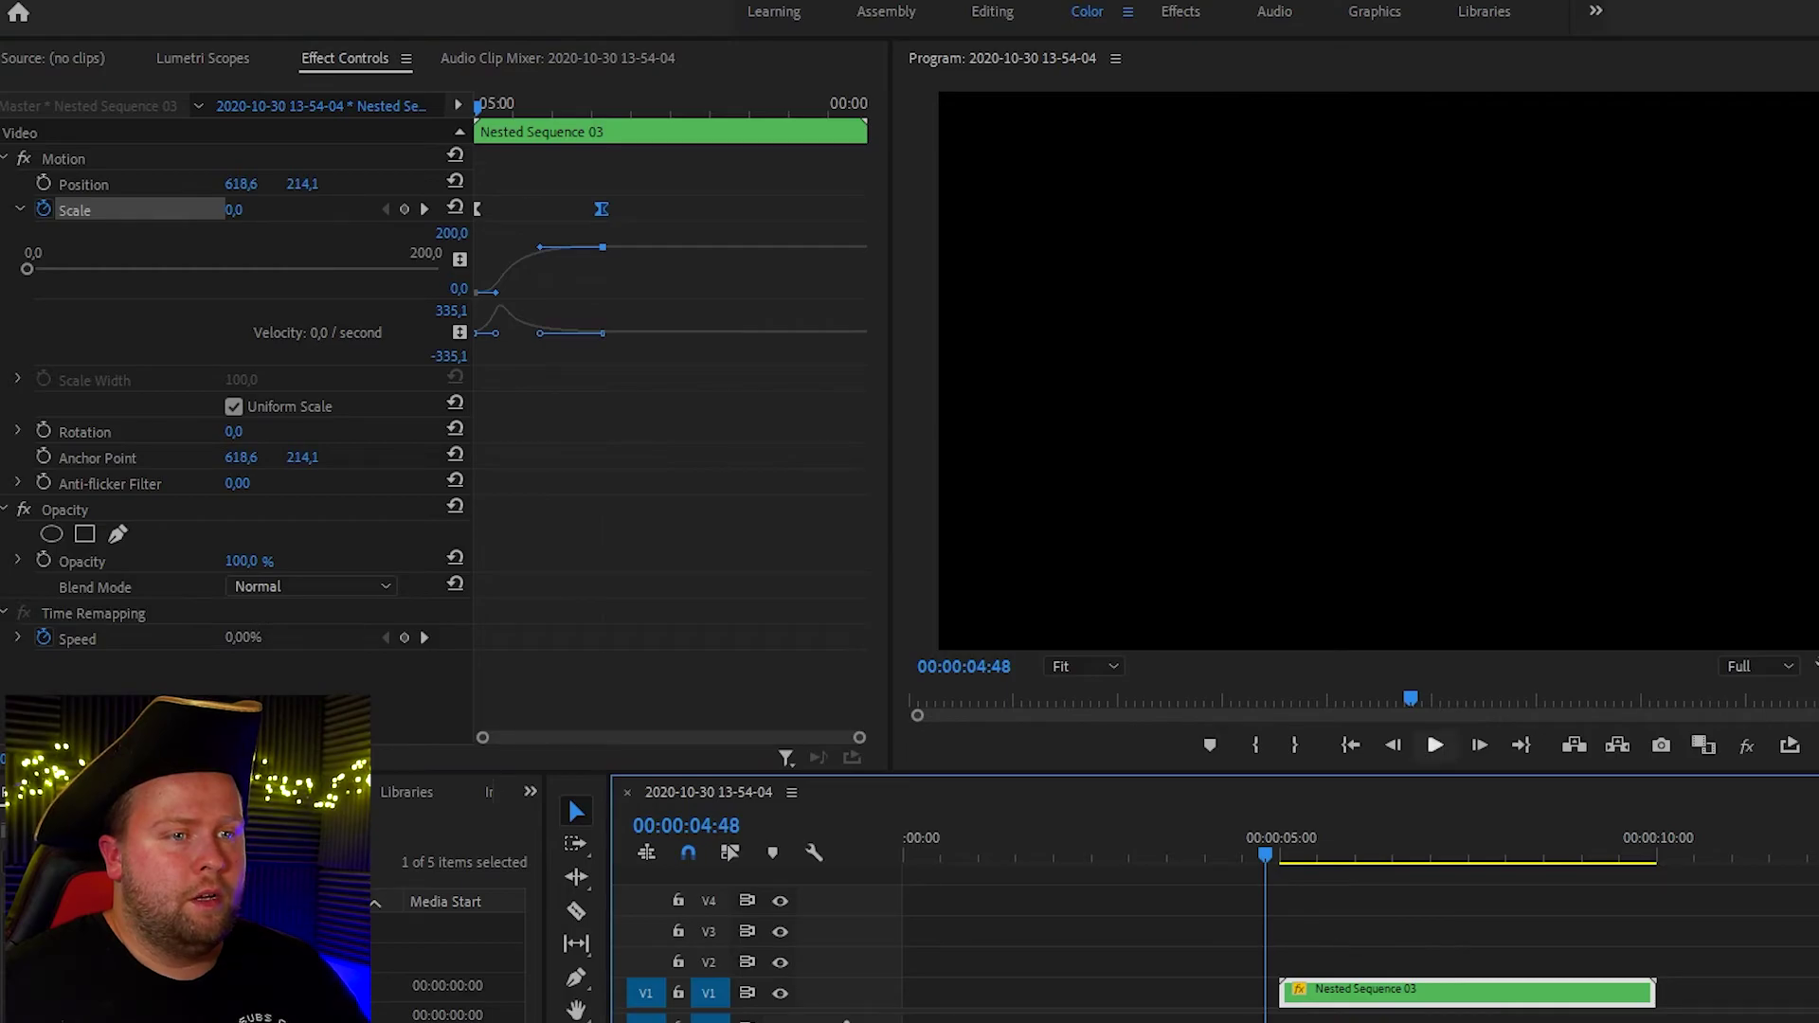
# Step: Play the text's scale-up and move the end Scale keyframe earlier to speed up the animation
pyautogui.click(1435, 746)
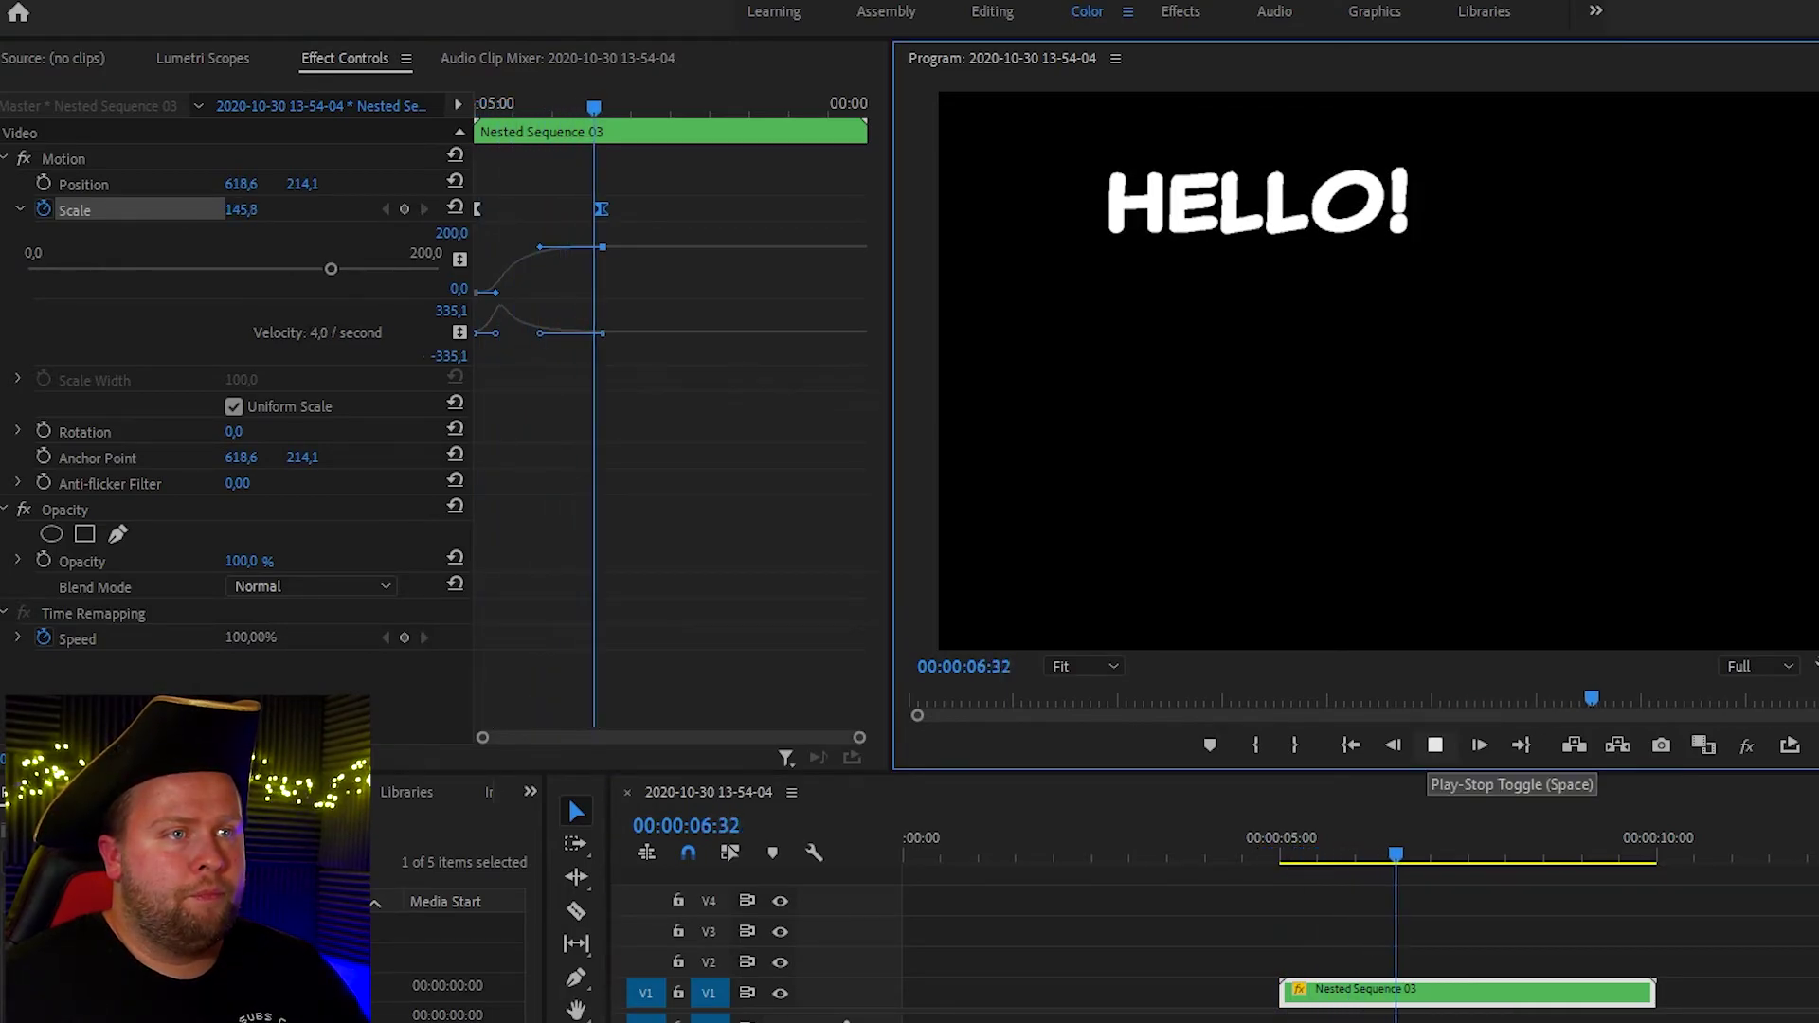
pyautogui.press('space')
pyautogui.moveTo(602, 208); pyautogui.dragTo(574, 208)
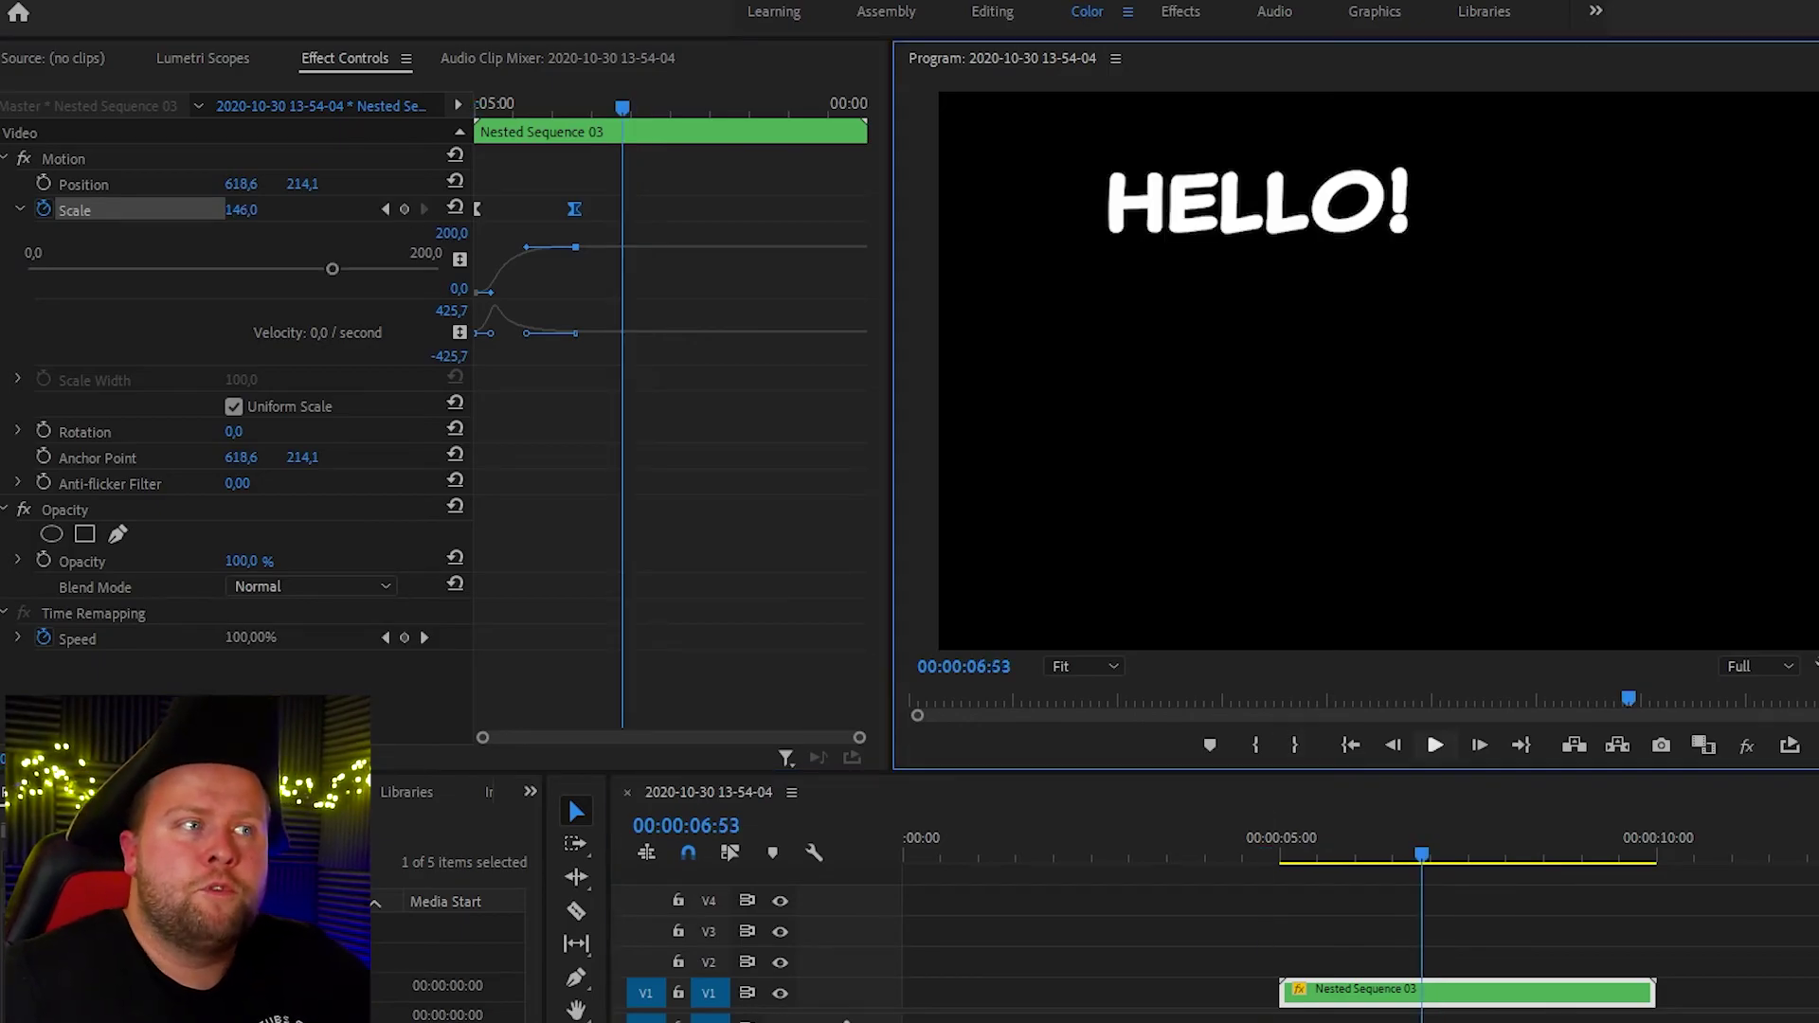